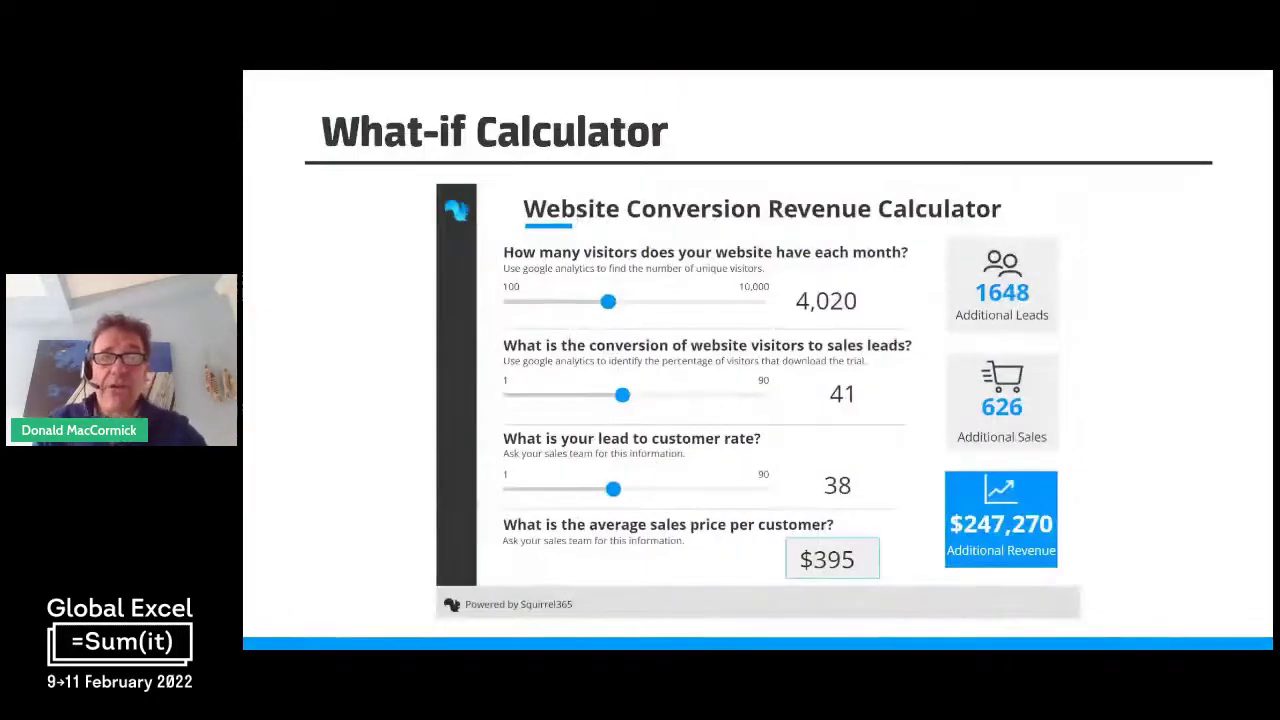
Set the revenue calculator to 6,195 visitors, 24 conversion, 68 lead-to-customer and price 35
{"action": "left_click_drag", "start_coordinate": [615, 300], "coordinate": [667, 300]}
{"action": "left_click_drag", "start_coordinate": [622, 396], "coordinate": [572, 395]}
{"action": "left_click_drag", "start_coordinate": [660, 491], "coordinate": [703, 489]}
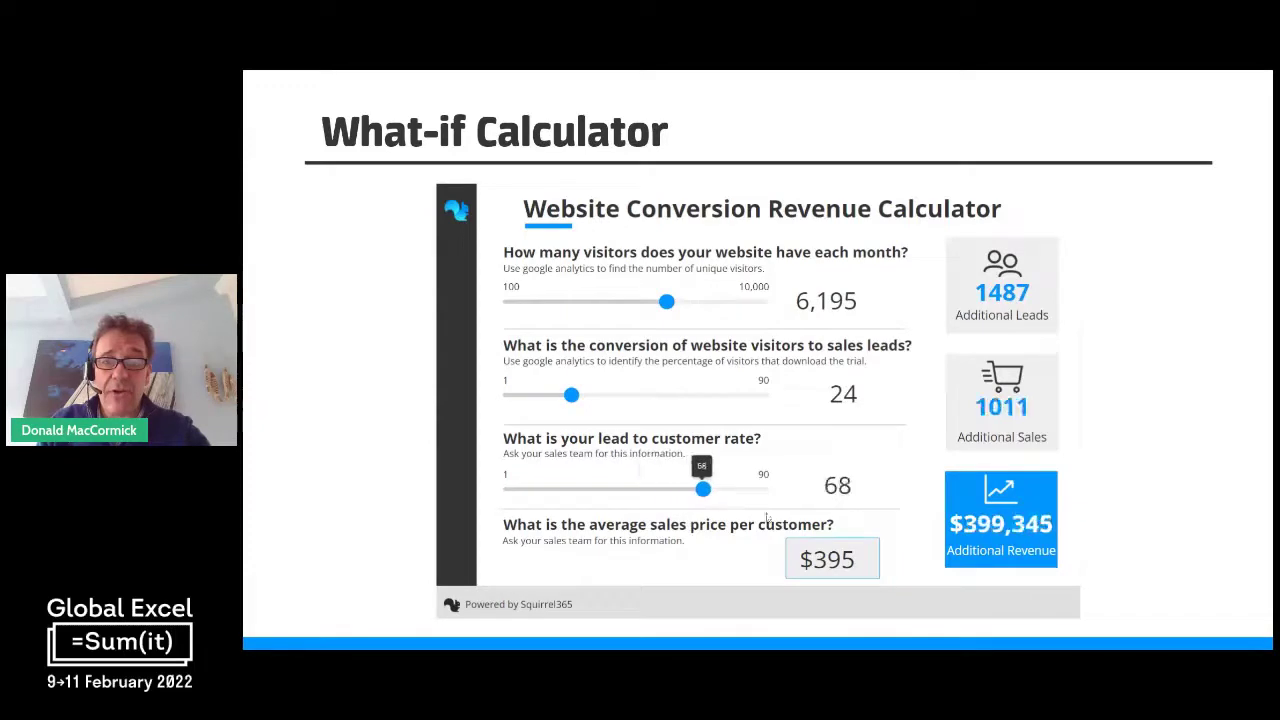
{"action": "double_click", "coordinate": [862, 560]}
{"action": "type", "text": "35"}
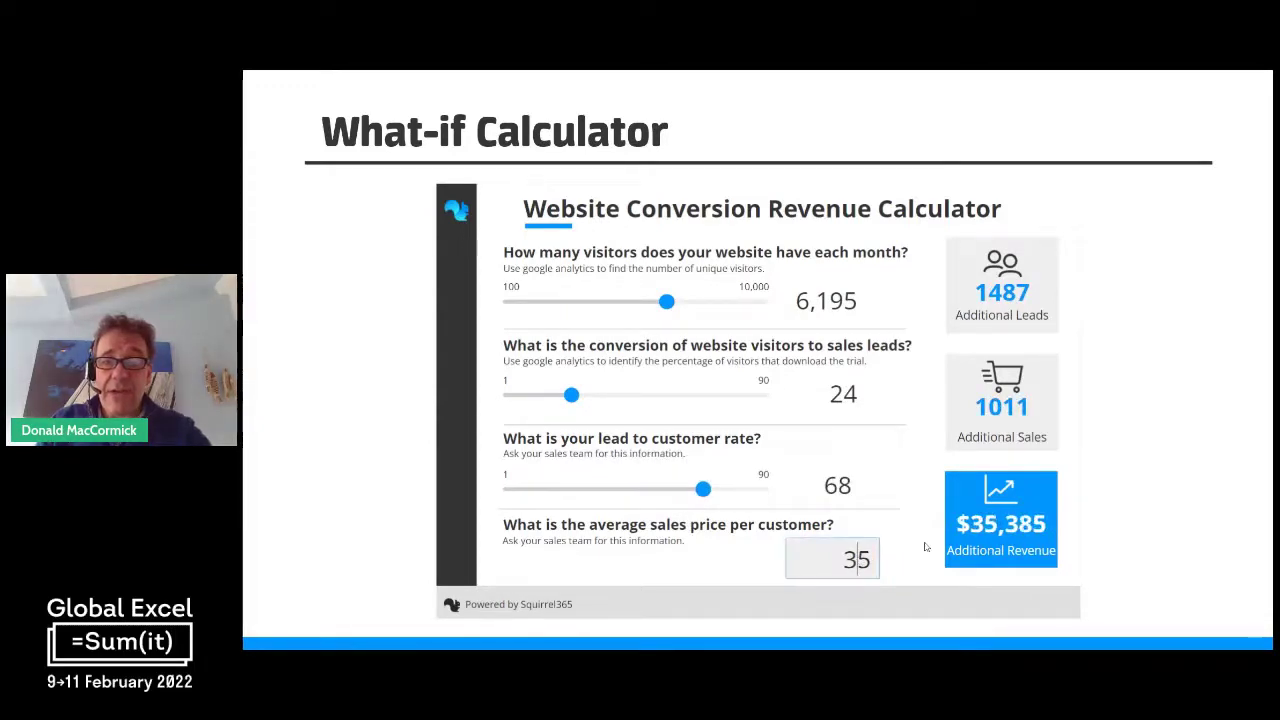
In Profitability Analysis What-if, set Gross Sales Growth 4% and Cost of Goods Sold 38%
{"action": "left_click", "coordinate": [376, 471]}
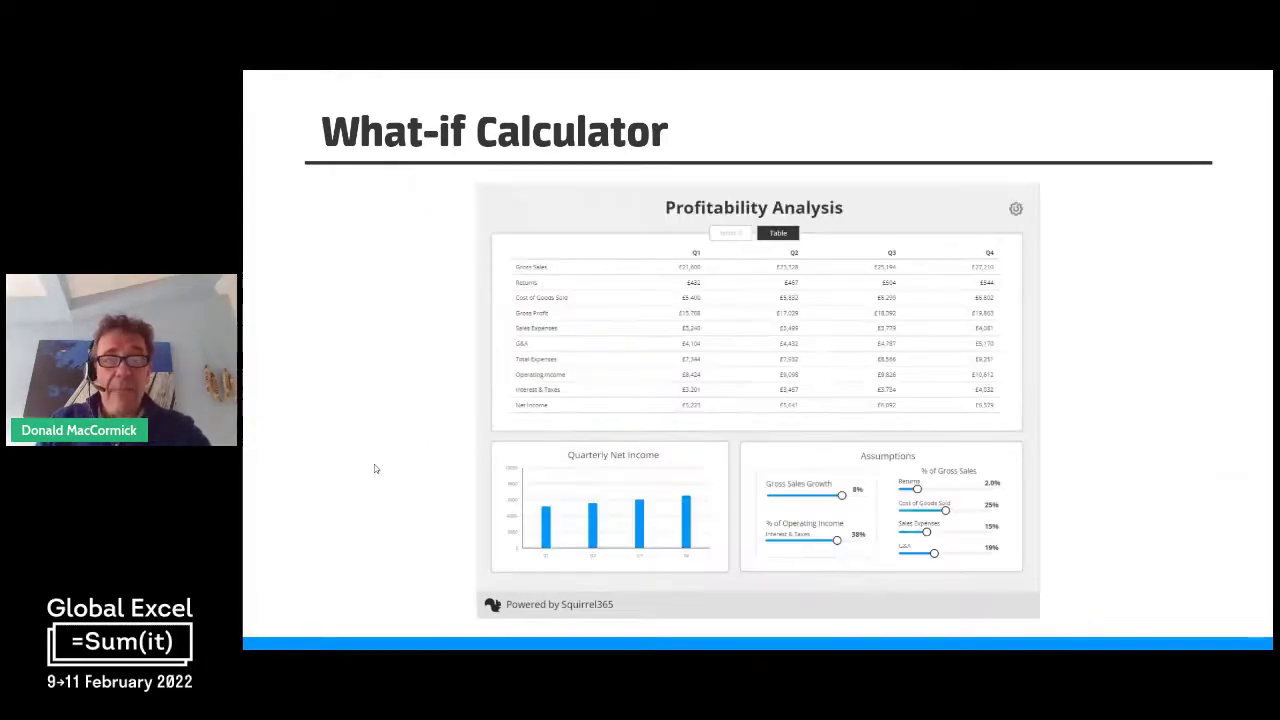
{"action": "left_click", "coordinate": [736, 236]}
{"action": "left_click_drag", "start_coordinate": [841, 496], "coordinate": [799, 496]}
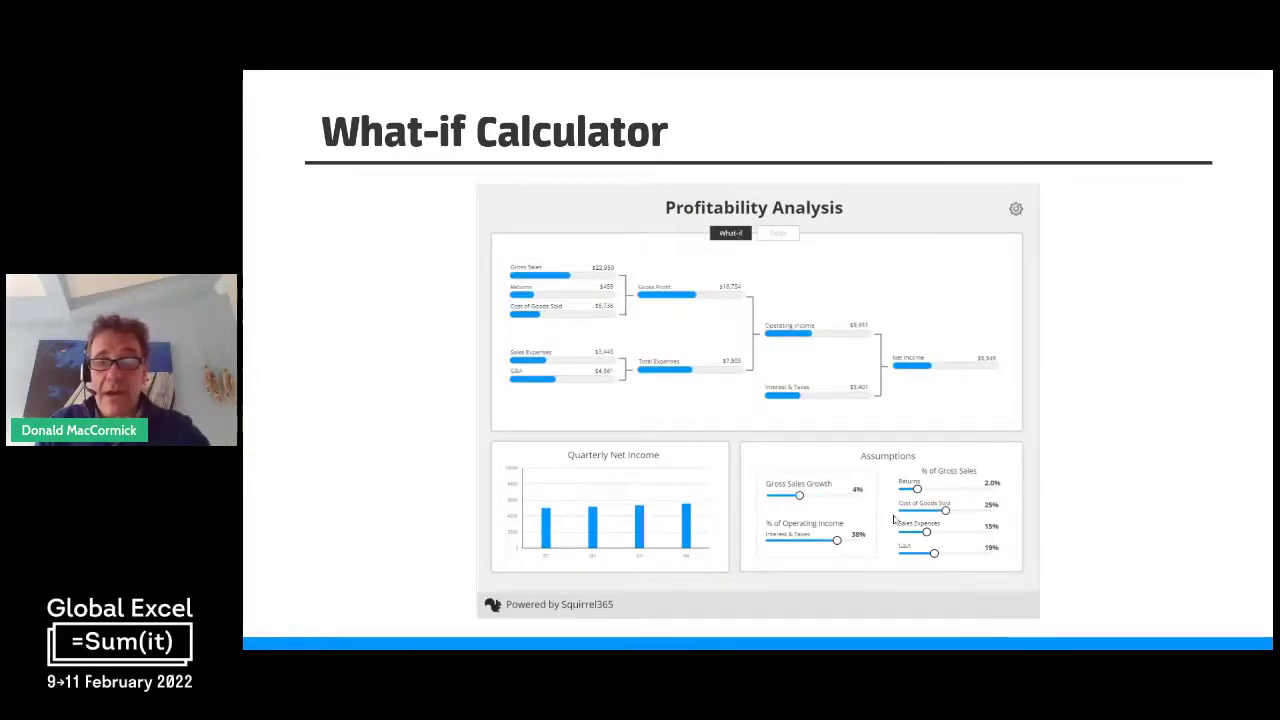
{"action": "mouse_move", "coordinate": [946, 512]}
{"action": "left_click_drag", "start_coordinate": [946, 512], "coordinate": [969, 511]}
{"action": "left_click", "coordinate": [777, 234]}
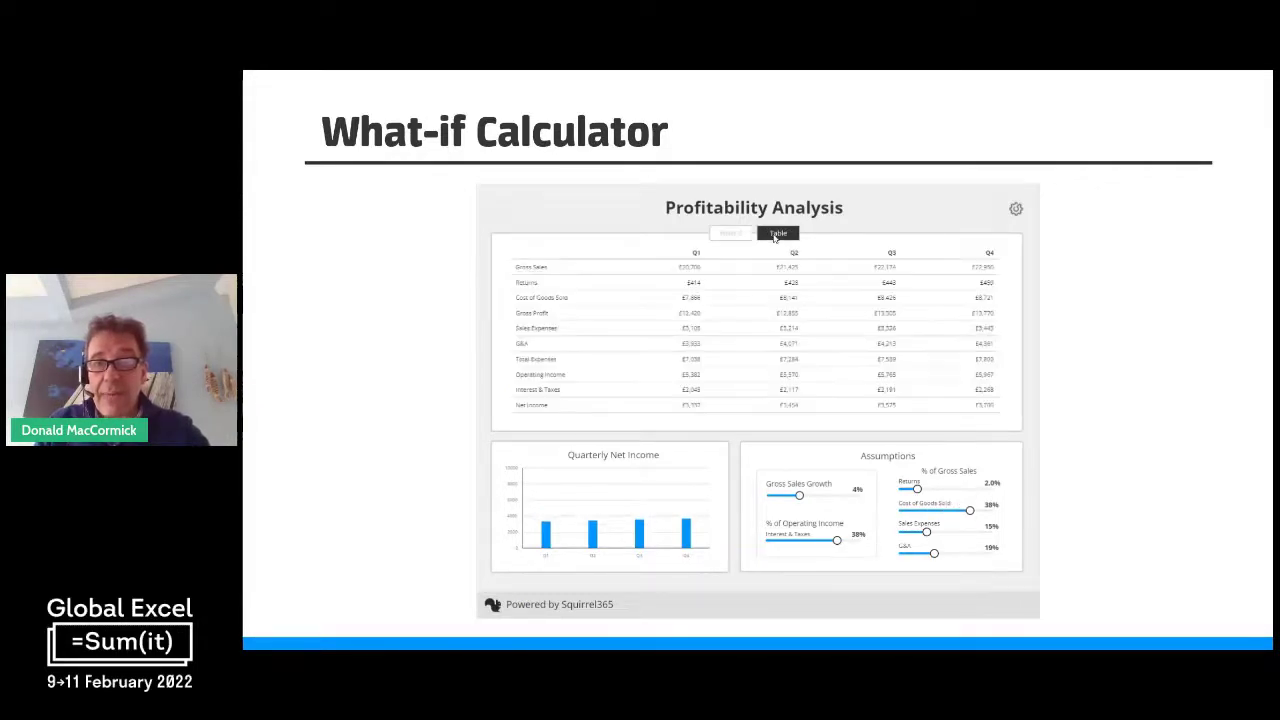
{"action": "left_click", "coordinate": [391, 283]}
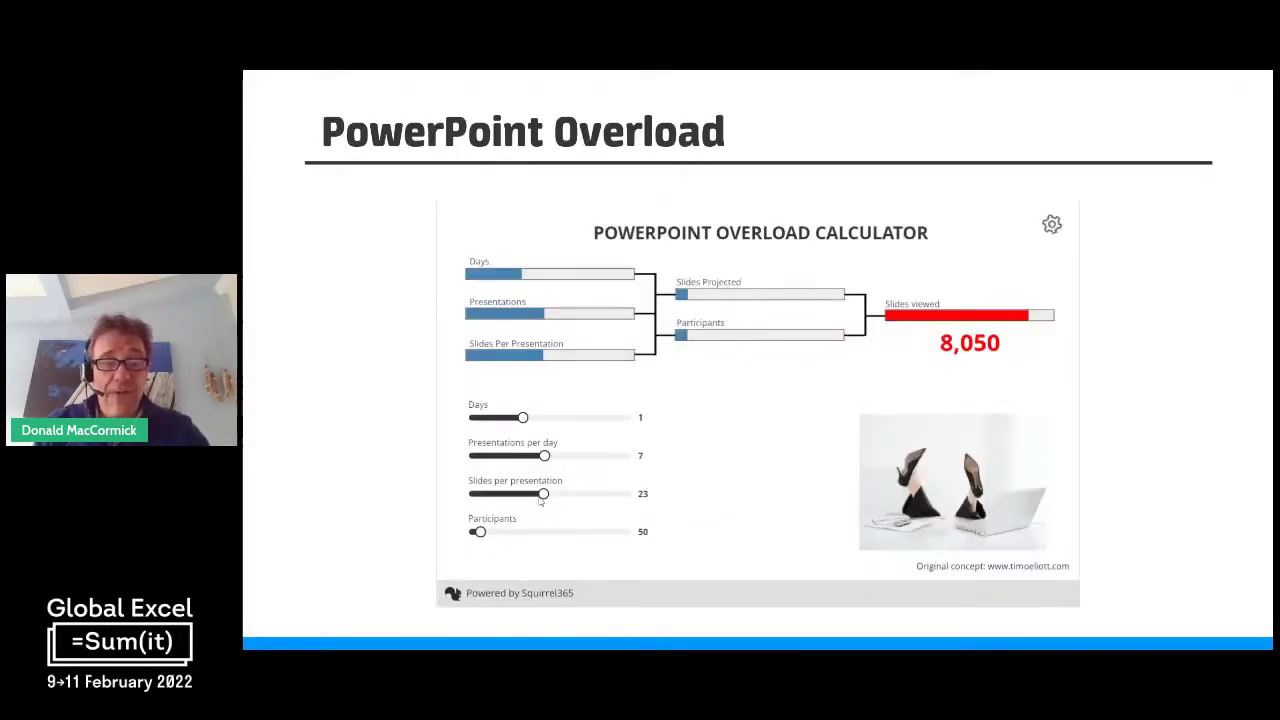
Lower slides and presentations per day to 3, then raise them again
{"action": "left_click_drag", "start_coordinate": [540, 498], "coordinate": [477, 497]}
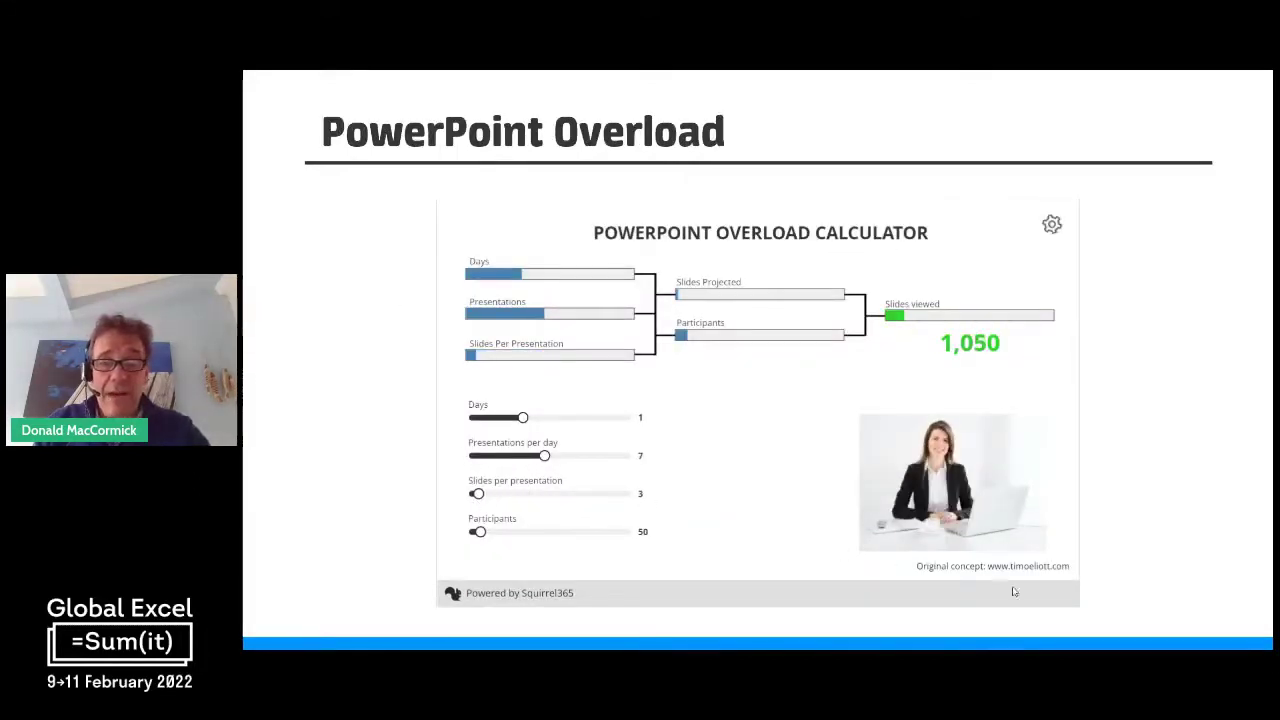
{"action": "left_click_drag", "start_coordinate": [544, 457], "coordinate": [503, 465]}
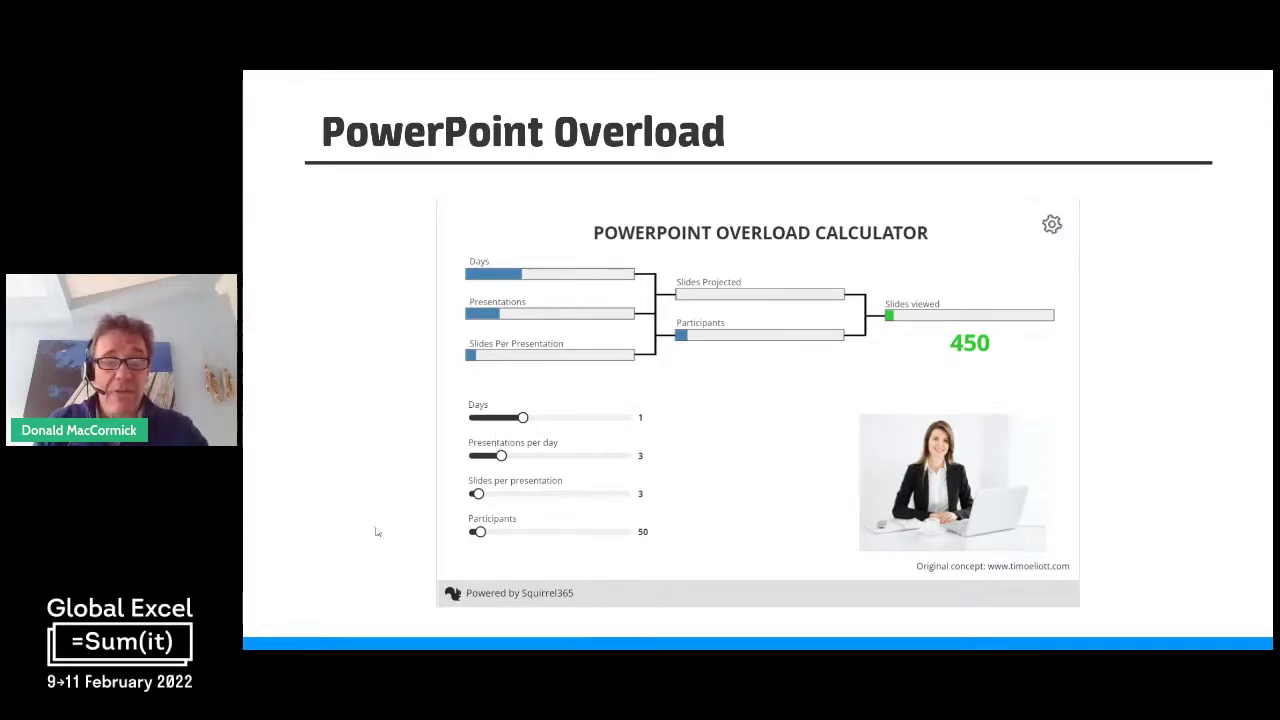
{"action": "left_click_drag", "start_coordinate": [501, 456], "coordinate": [540, 463]}
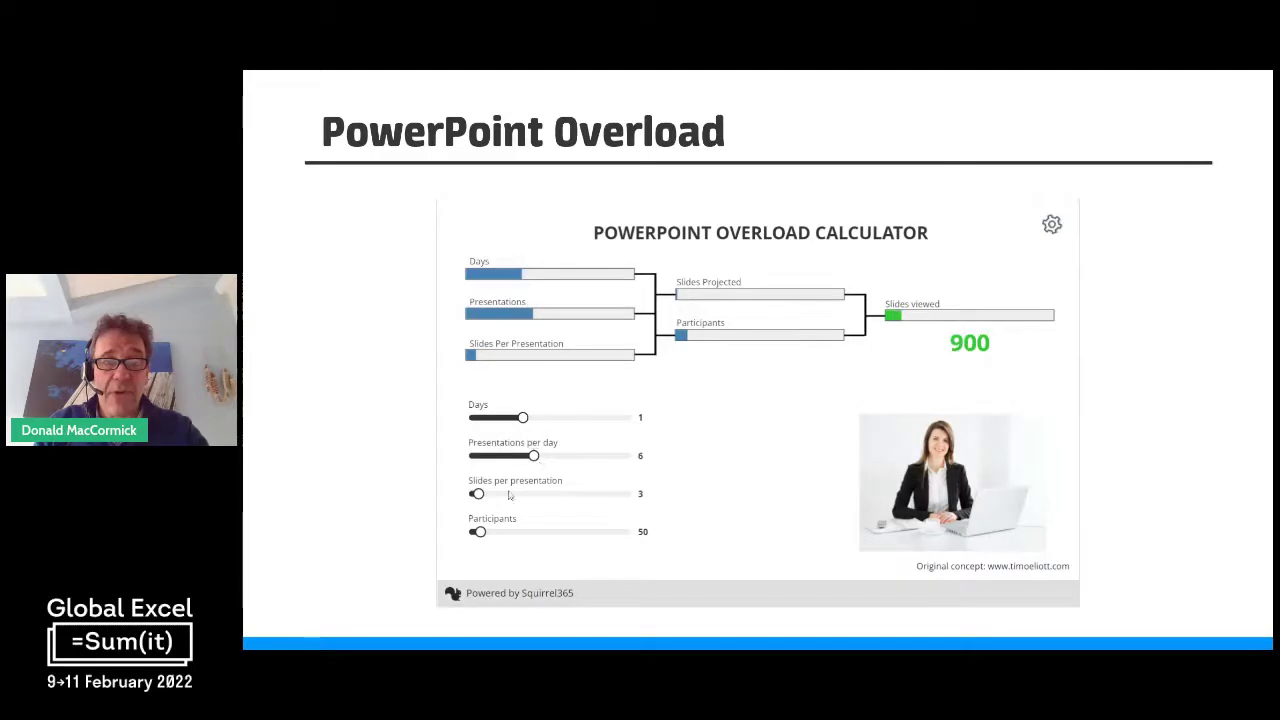
{"action": "left_click_drag", "start_coordinate": [481, 498], "coordinate": [547, 504]}
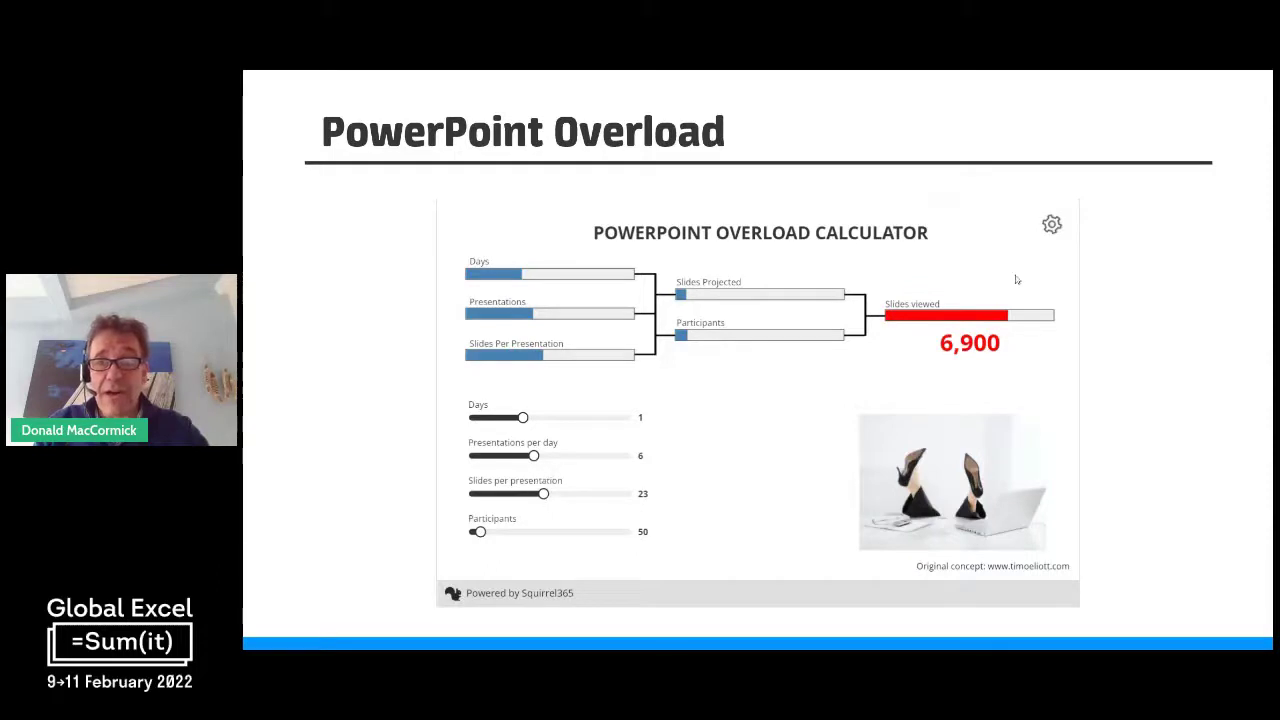
Switch the Overload calculator pictures to Male and set 7 slides per presentation
{"action": "left_click", "coordinate": [1051, 224]}
{"action": "left_click", "coordinate": [804, 357]}
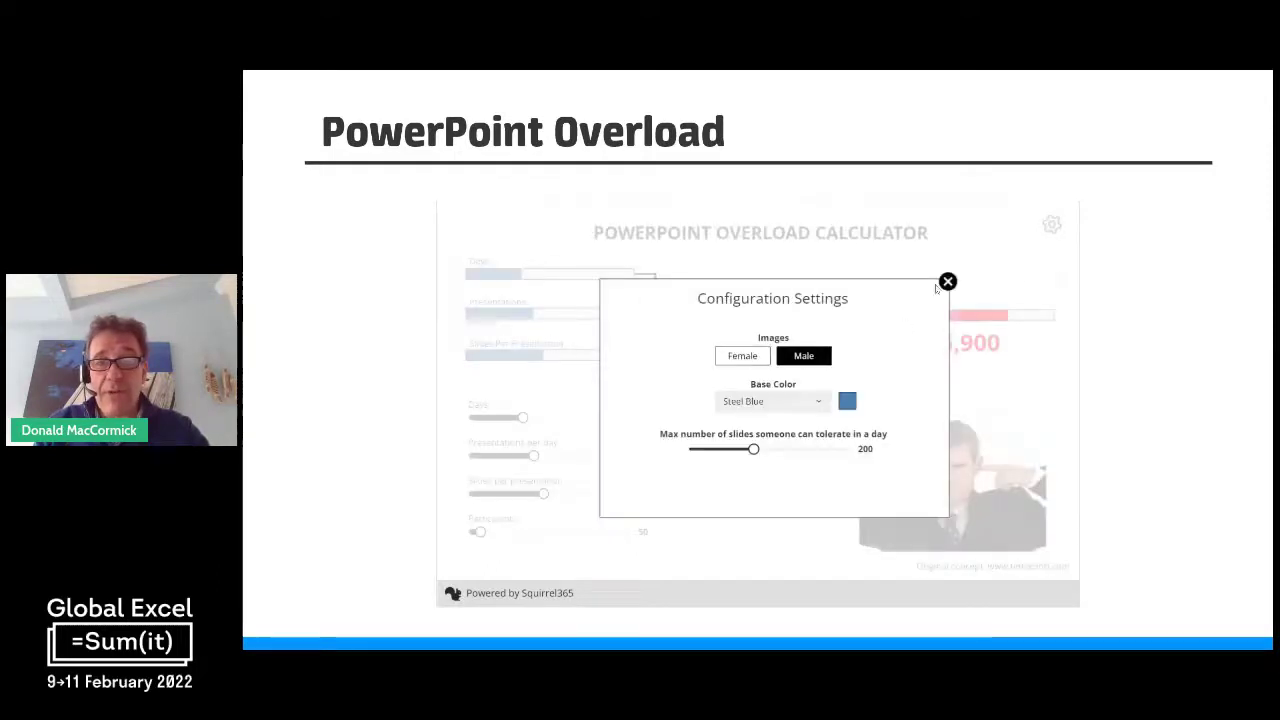
{"action": "left_click", "coordinate": [947, 281]}
{"action": "left_click_drag", "start_coordinate": [546, 499], "coordinate": [493, 507]}
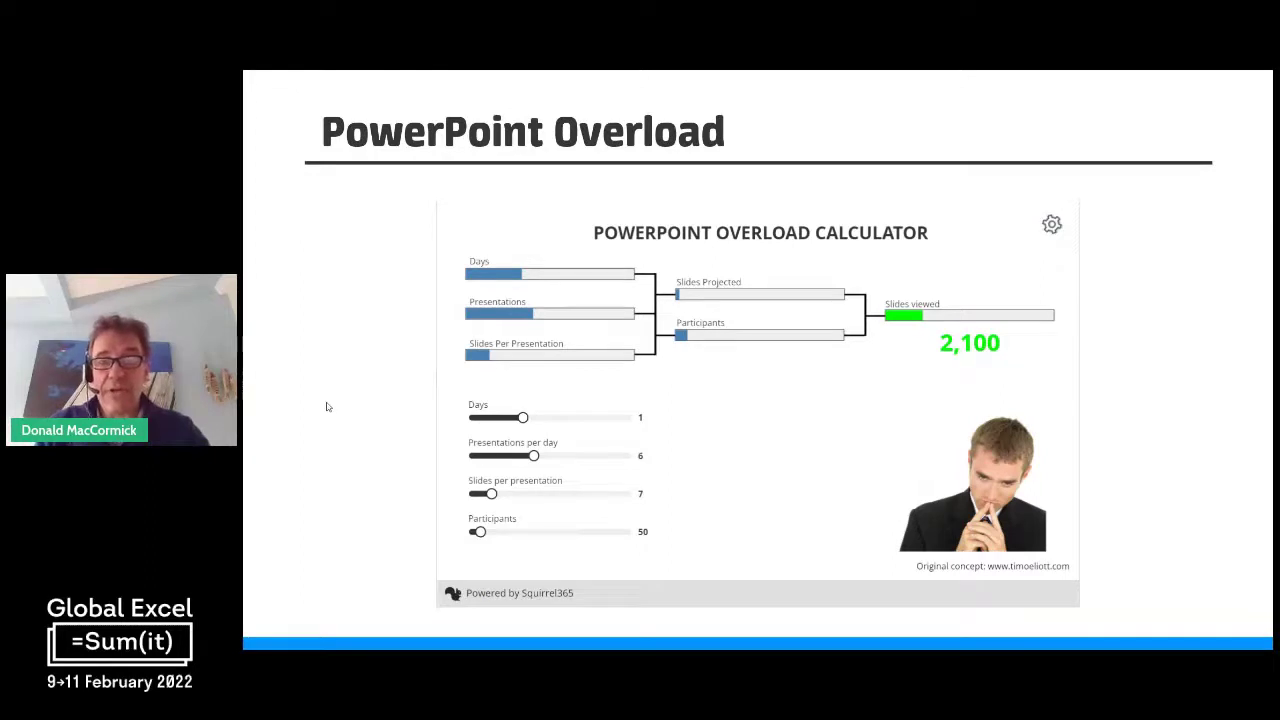
{"action": "key", "text": "Right"}
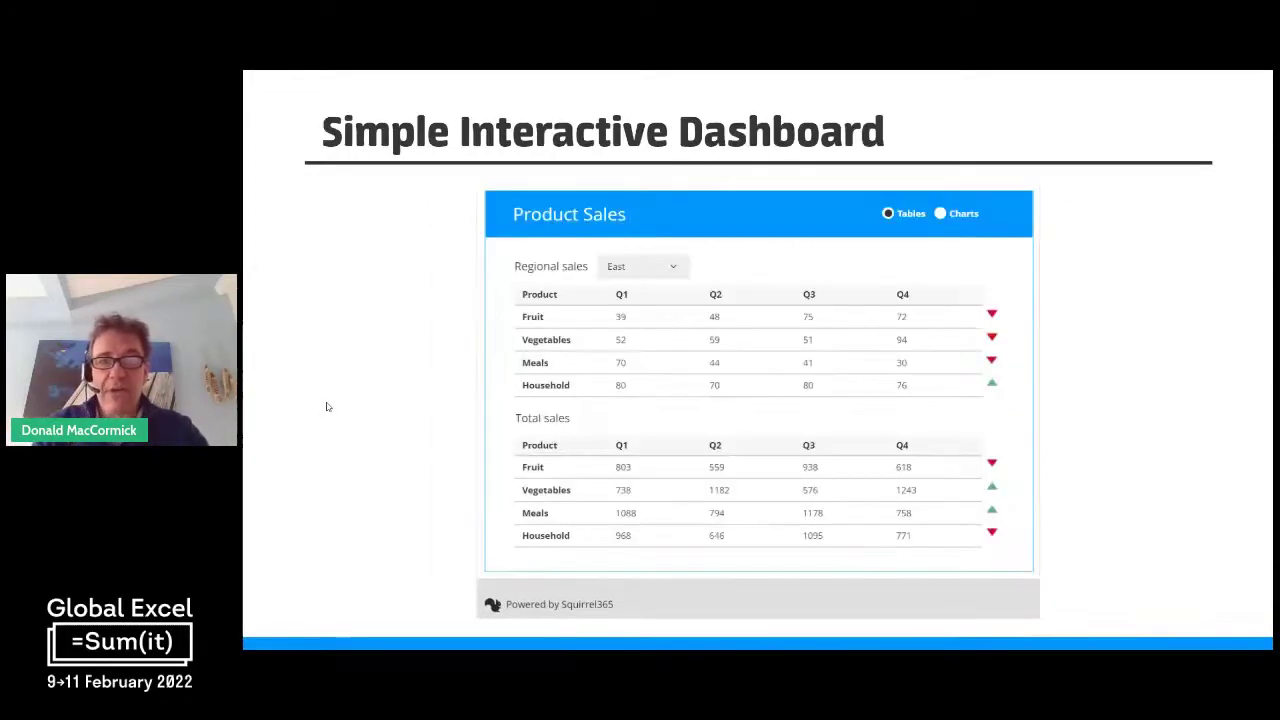
View South regional sales, then East in charts, return to Tables, and advance
{"action": "left_click", "coordinate": [648, 266]}
{"action": "left_click", "coordinate": [625, 288]}
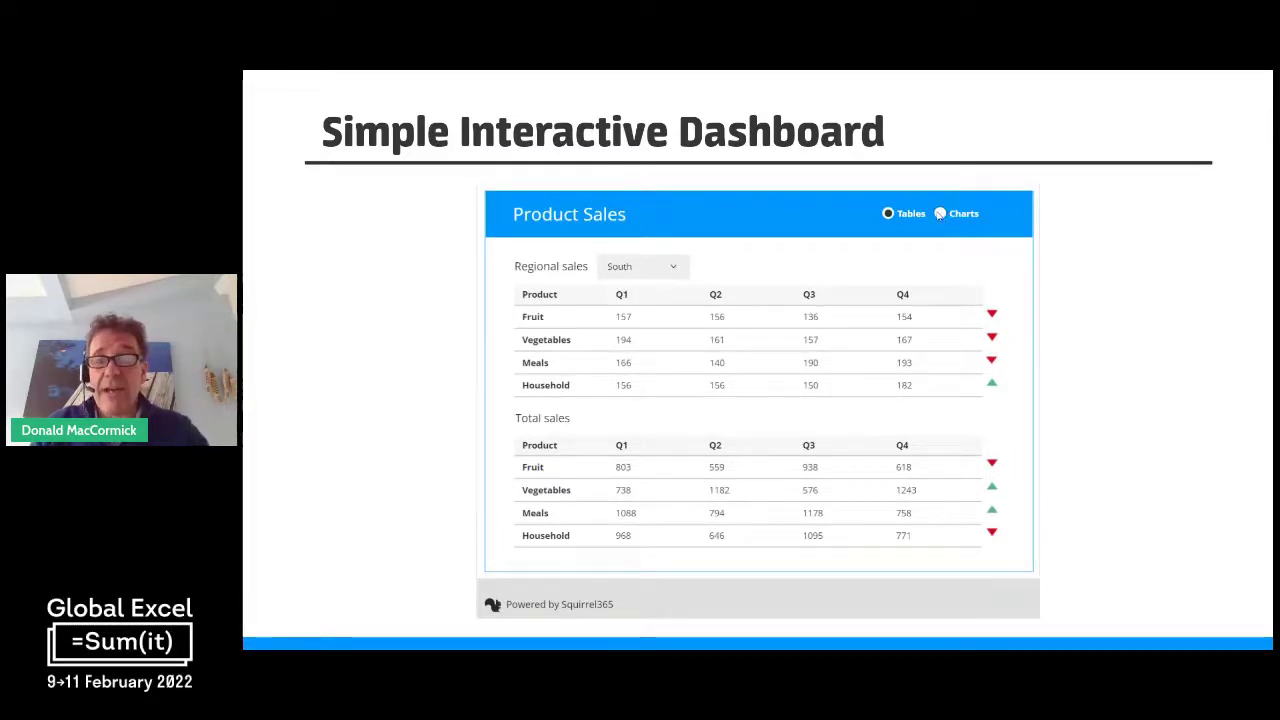
{"action": "left_click", "coordinate": [940, 214]}
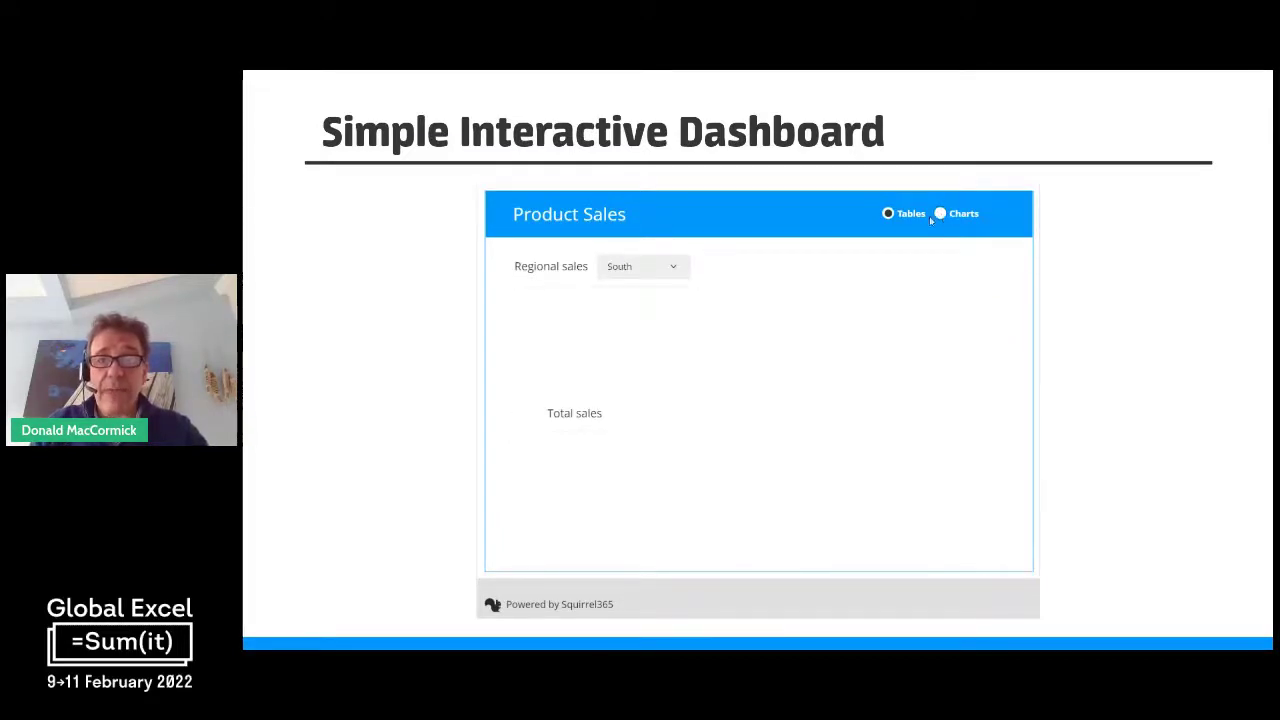
{"action": "left_click", "coordinate": [628, 268]}
{"action": "left_click", "coordinate": [624, 314]}
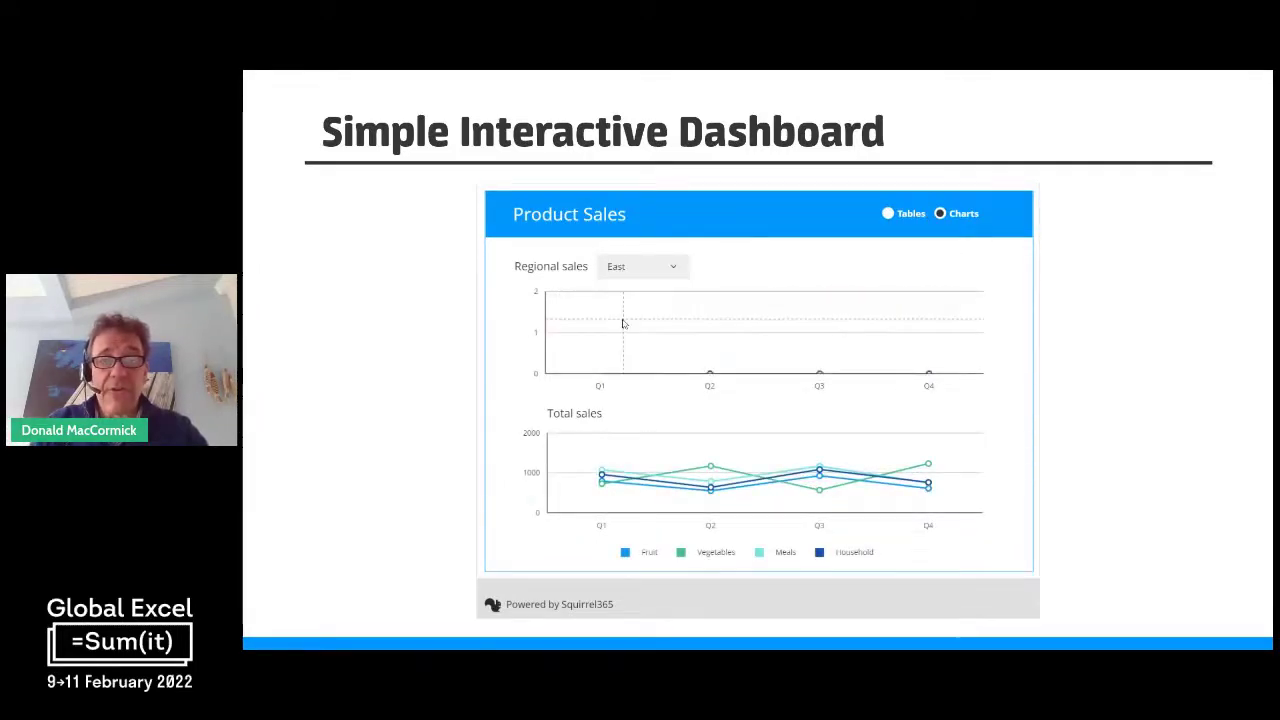
{"action": "left_click", "coordinate": [887, 214]}
{"action": "key", "text": "Right"}
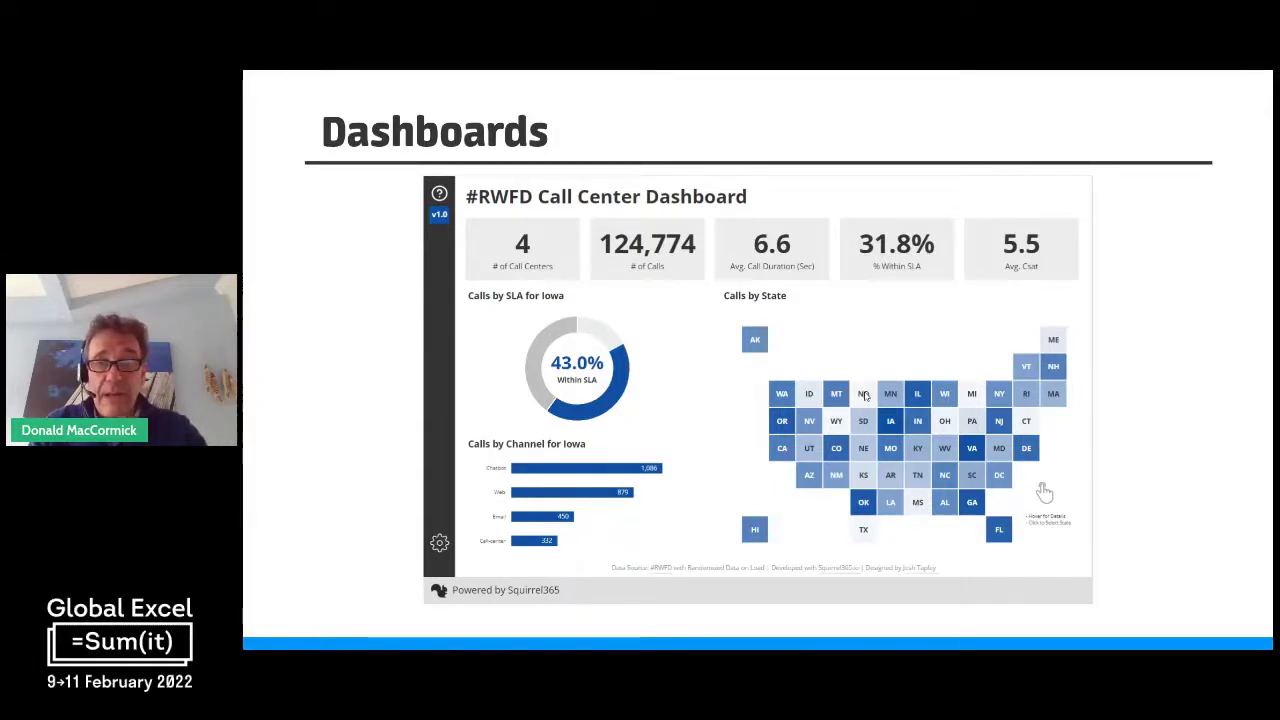
Filter the call centre dashboard to ND, reach the 'How is it done?' slide, then go to Excel
{"action": "left_click", "coordinate": [863, 393]}
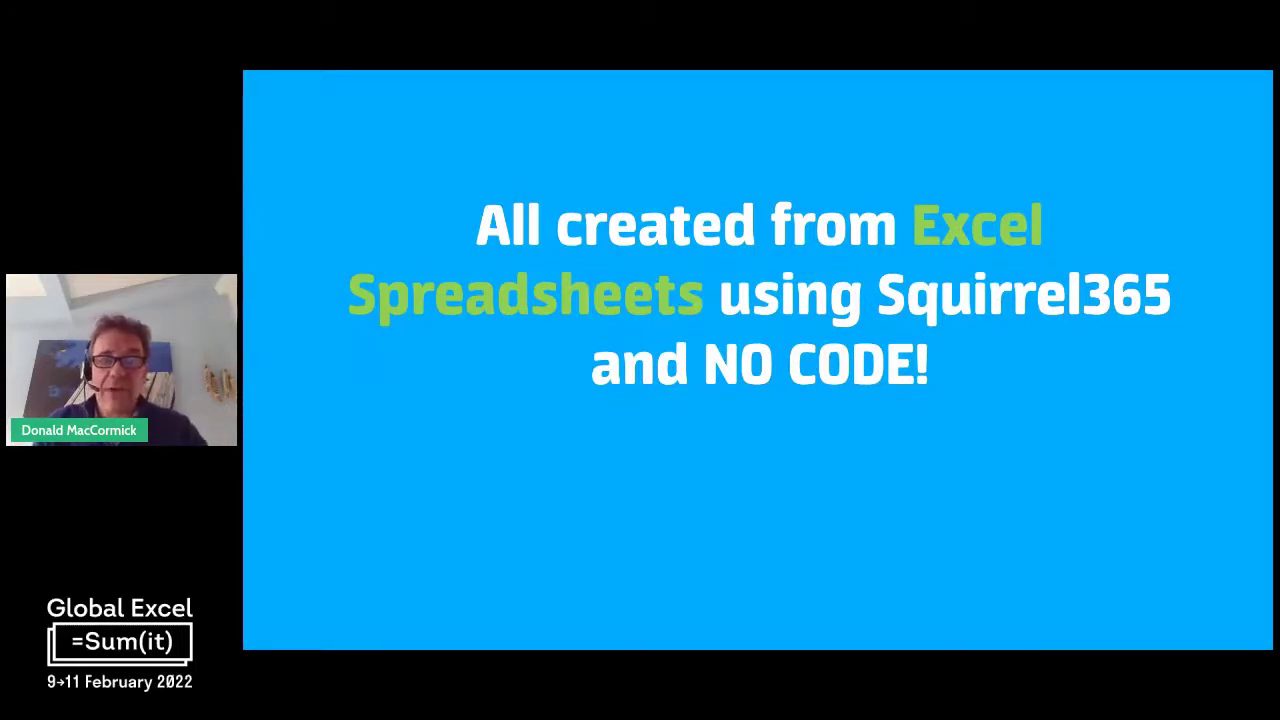
{"action": "key", "text": "Right"}
{"action": "key", "text": "Right"}
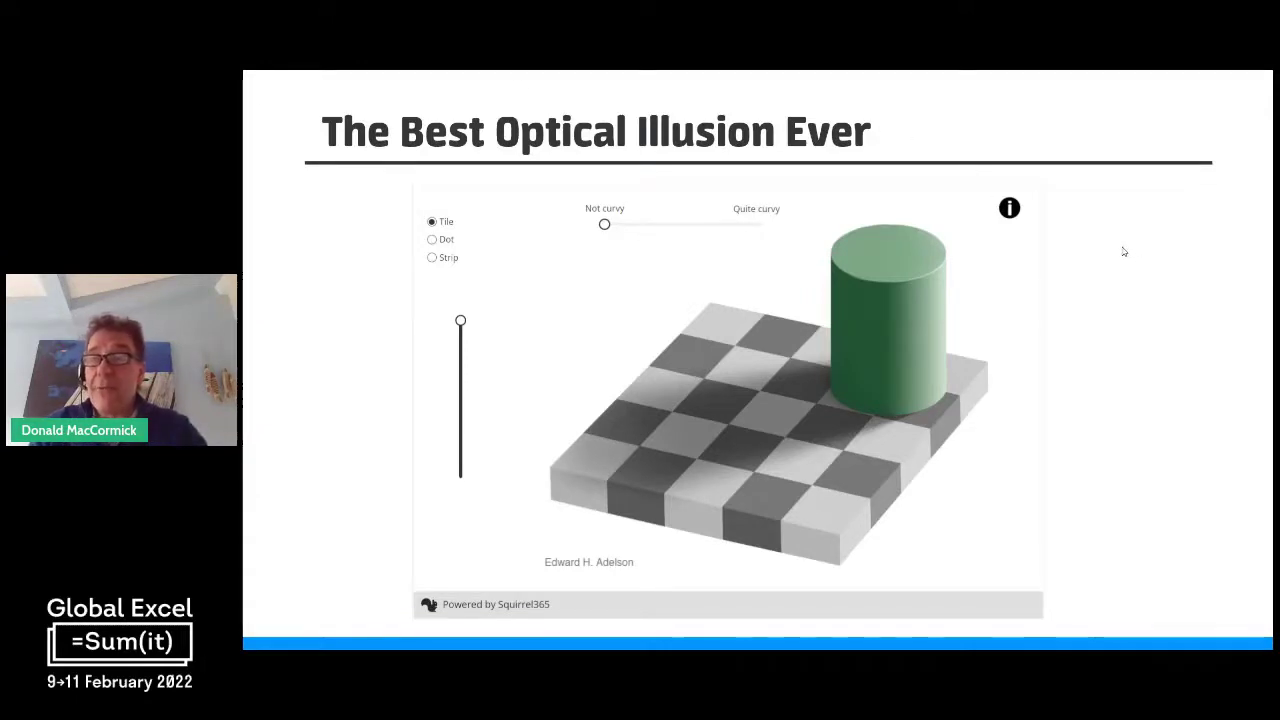
{"action": "key", "text": "Right"}
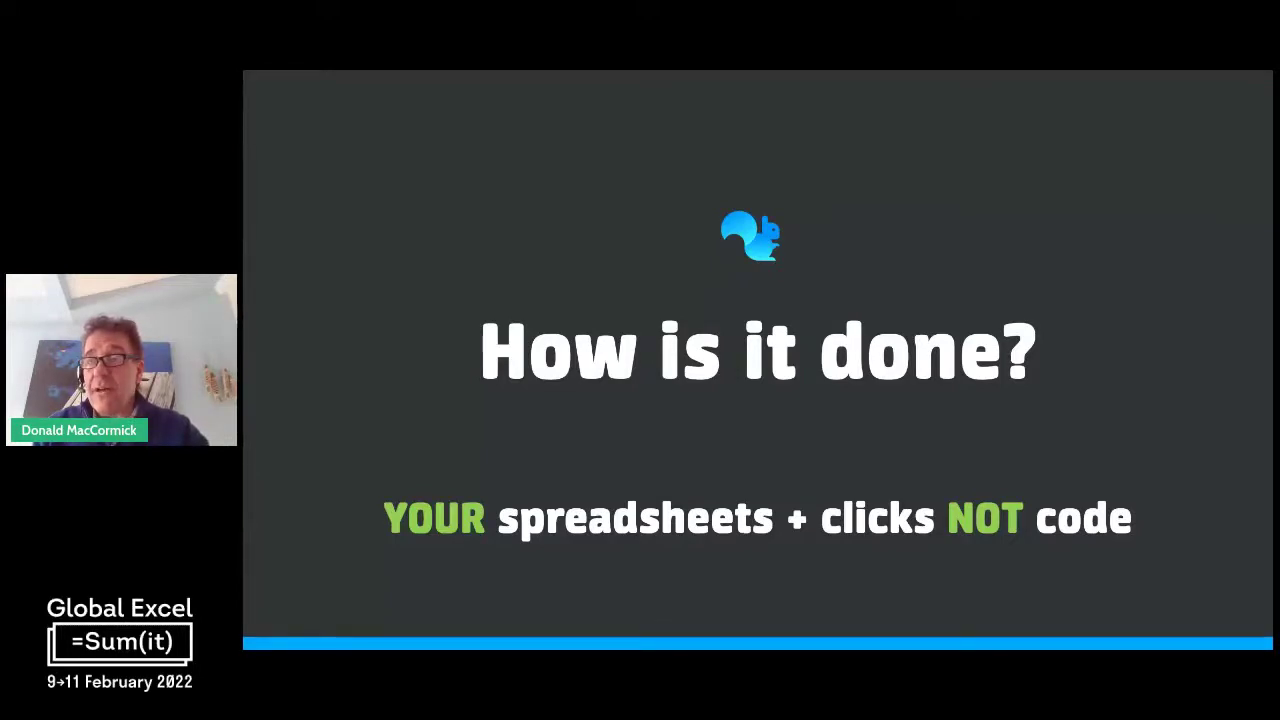
{"action": "key", "text": "alt+Tab"}
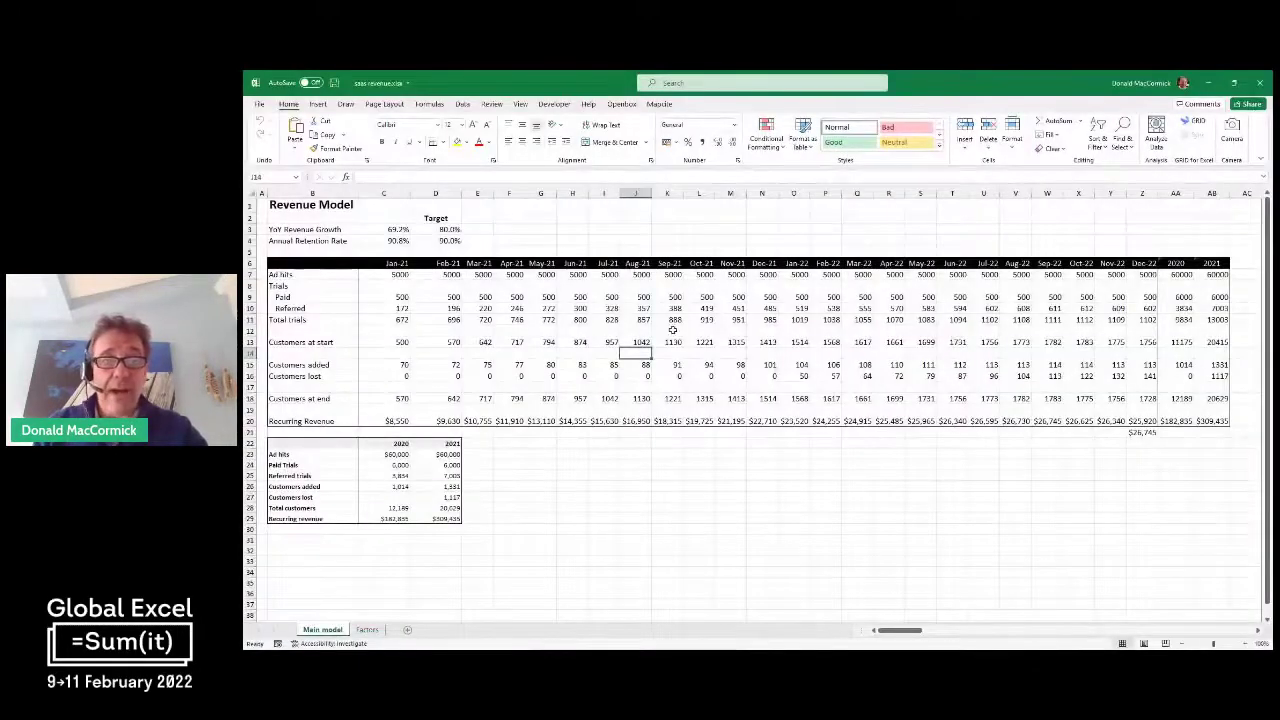
Review the H11, AA9, I11 and Aug-21 customer formulas, checking the Factors sheet
{"action": "left_click", "coordinate": [571, 319]}
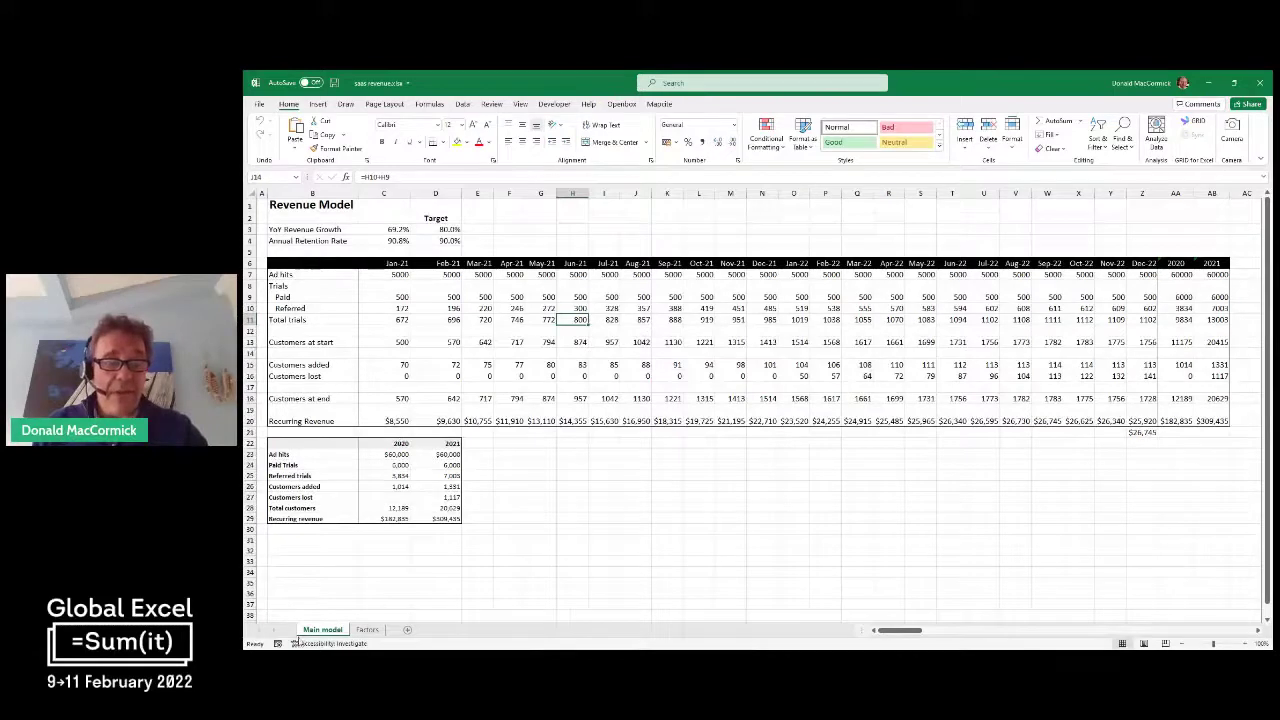
{"action": "left_click", "coordinate": [367, 629]}
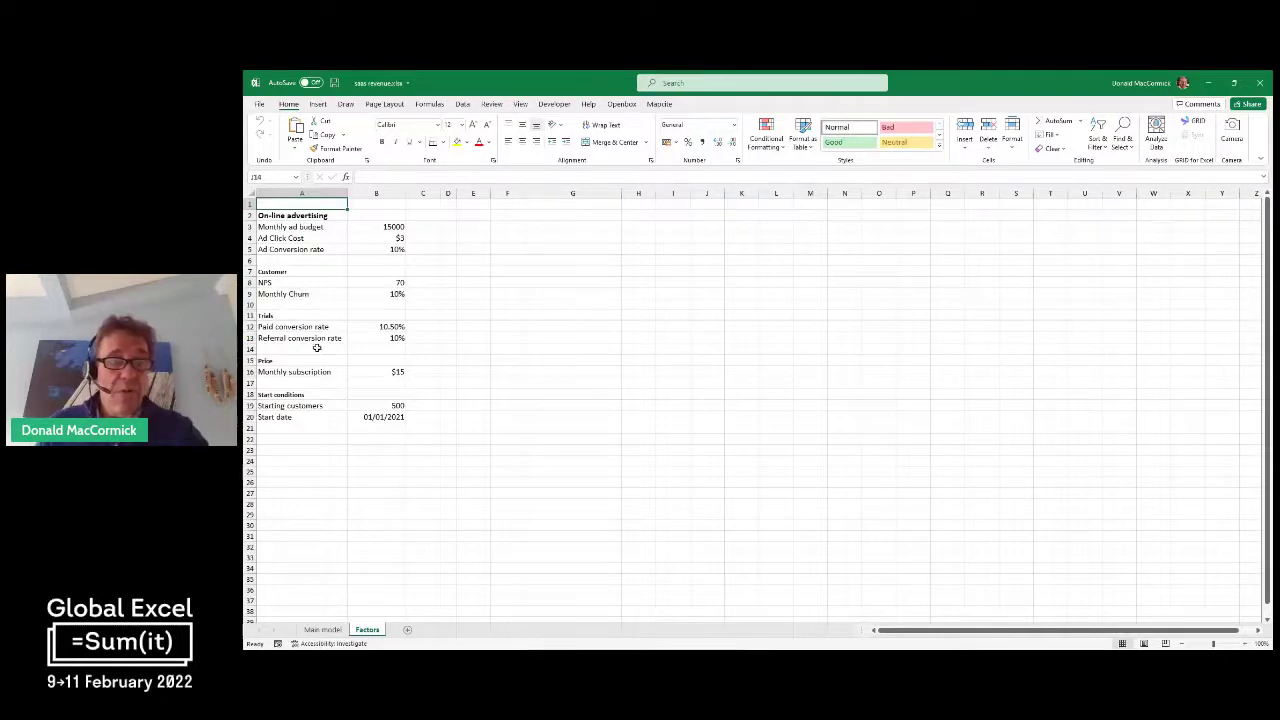
{"action": "left_click", "coordinate": [322, 629]}
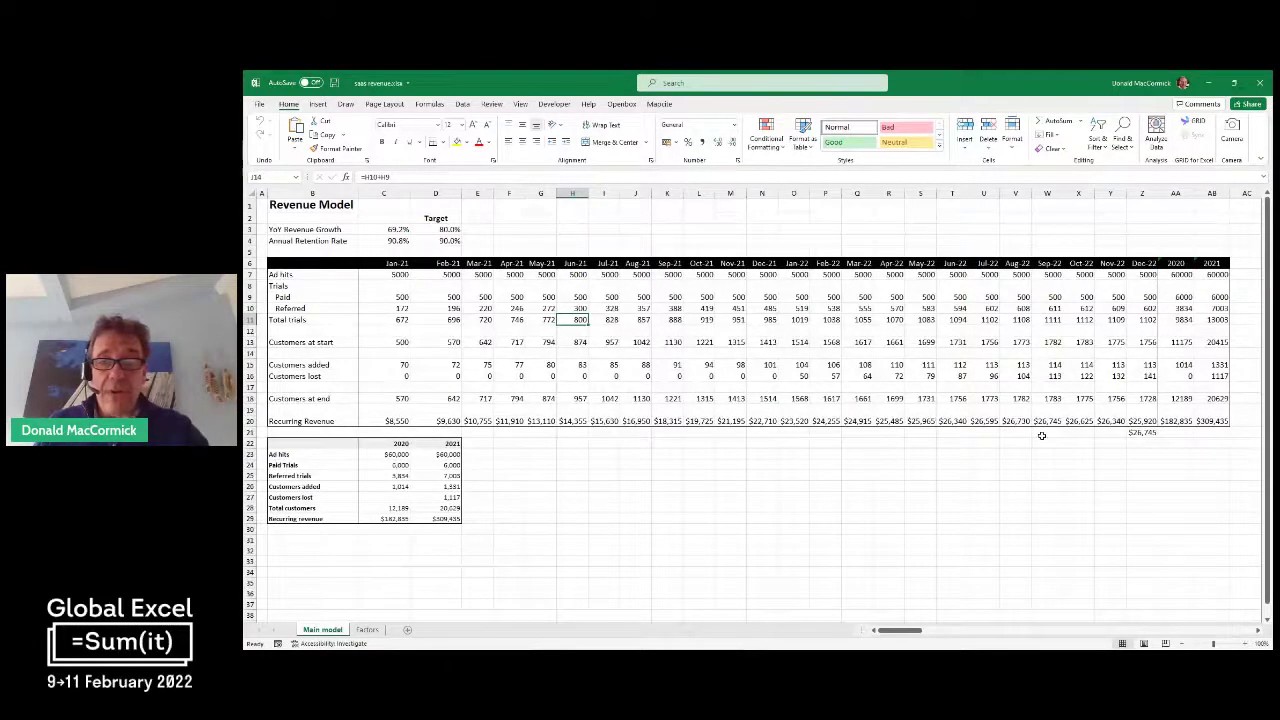
{"action": "left_click", "coordinate": [1183, 297]}
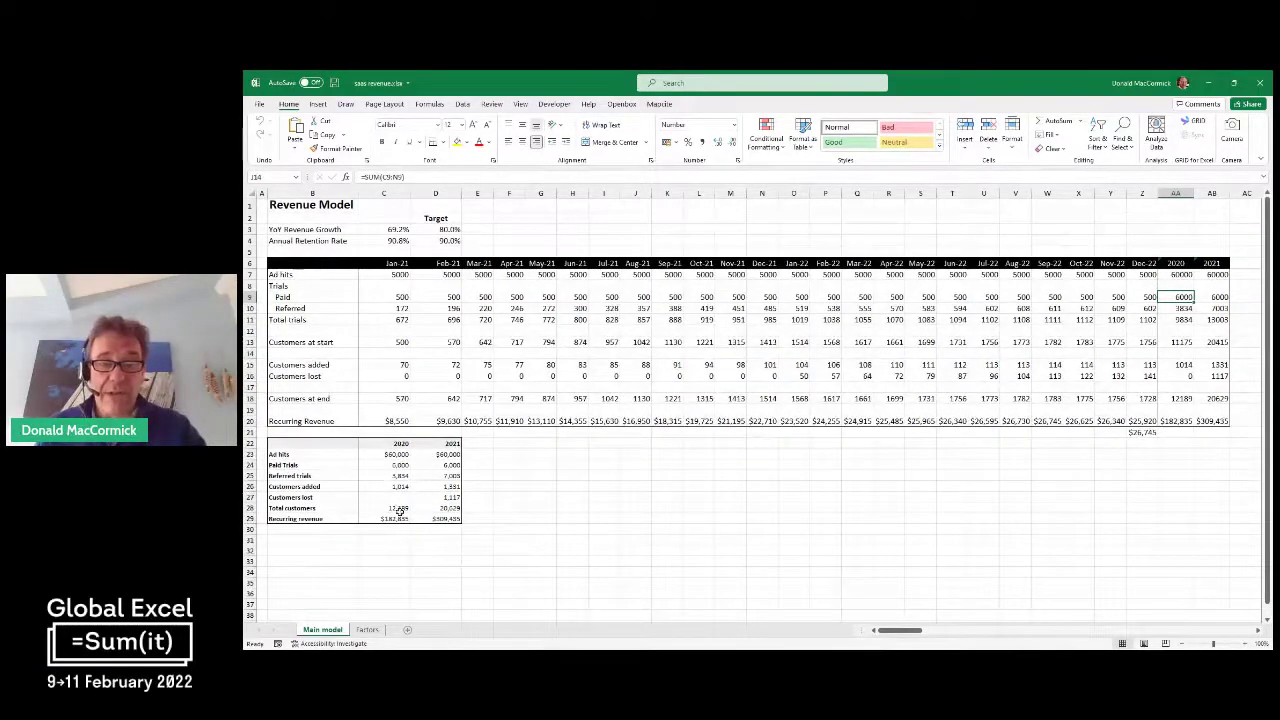
{"action": "left_click", "coordinate": [367, 629]}
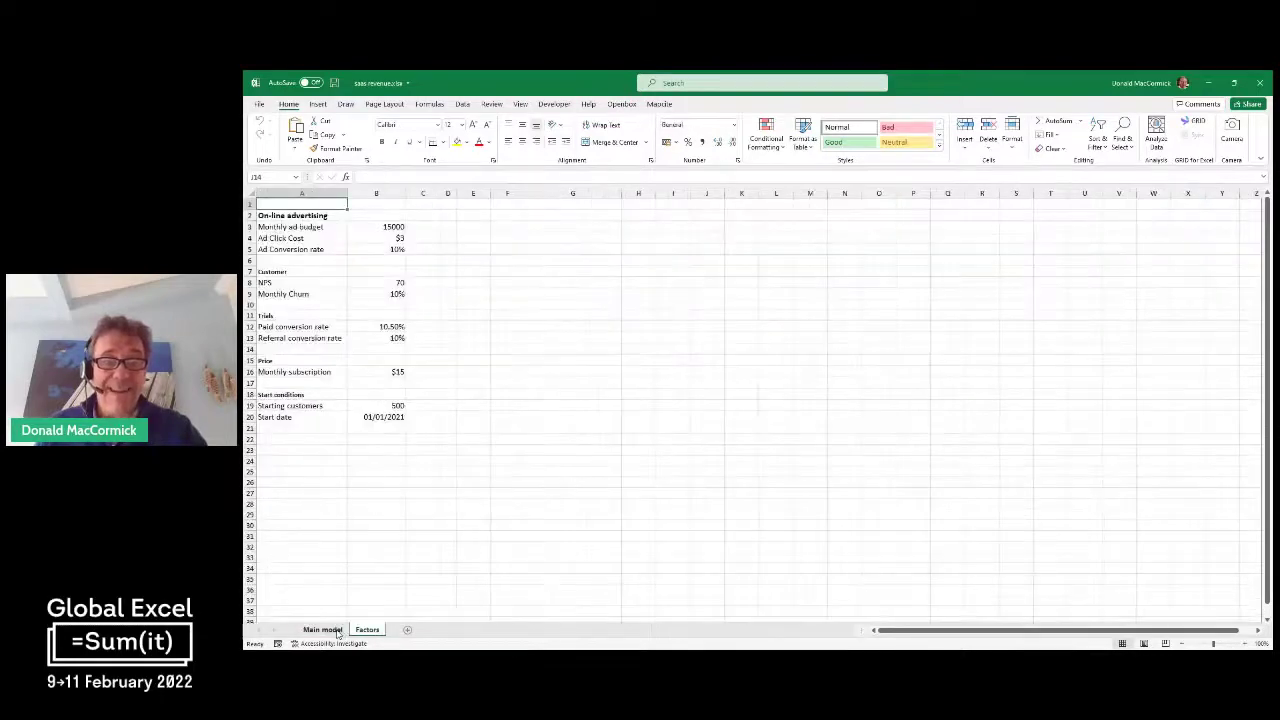
{"action": "left_click", "coordinate": [322, 629]}
{"action": "left_click", "coordinate": [602, 319]}
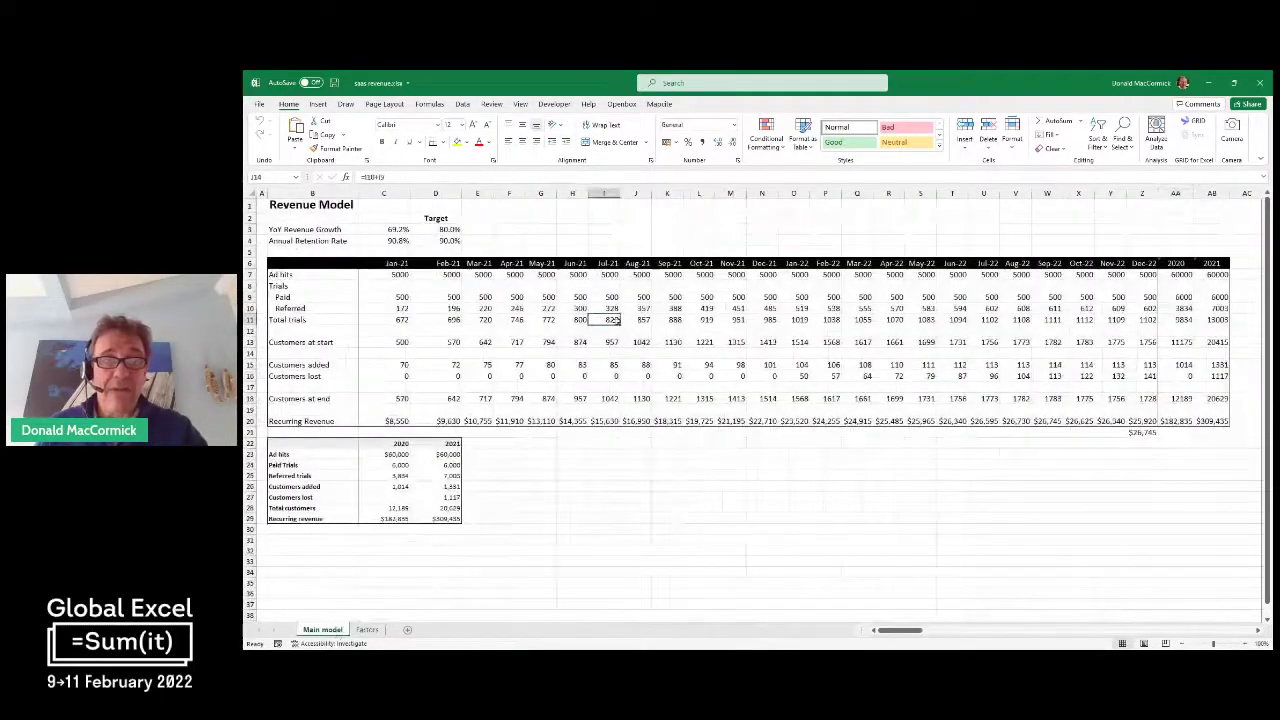
{"action": "left_click", "coordinate": [636, 341]}
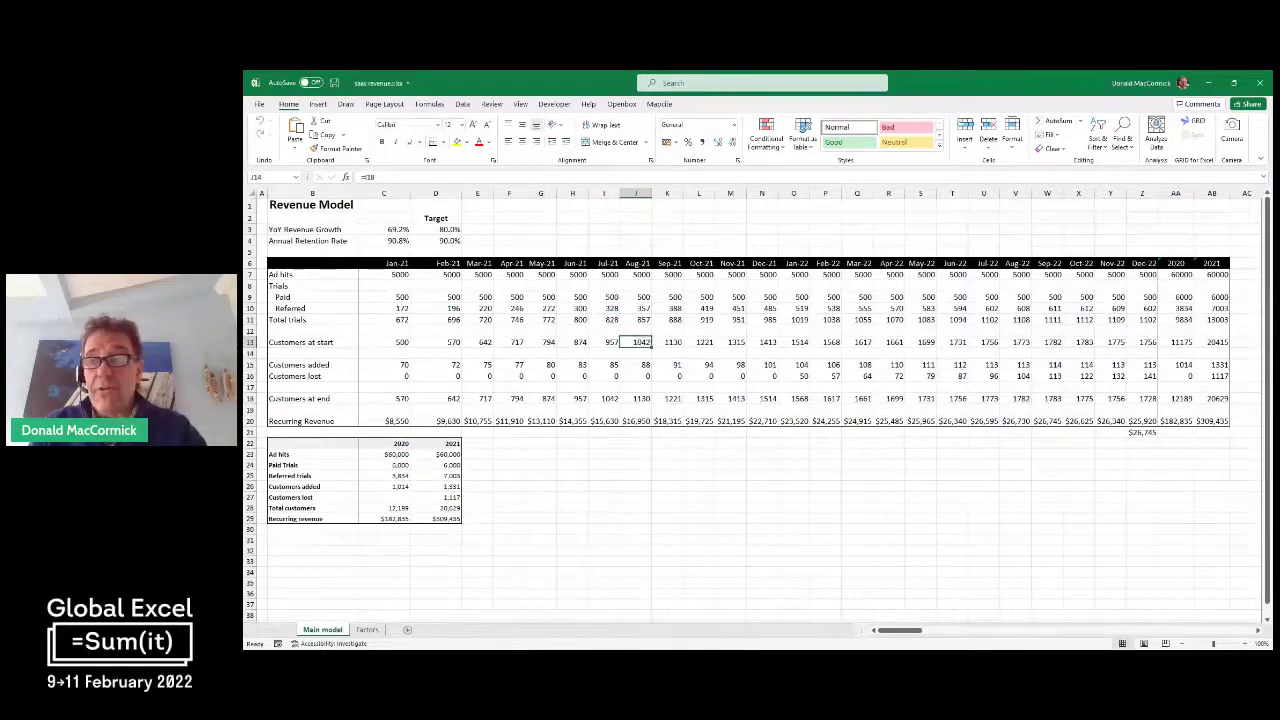
{"action": "key", "text": "alt+Tab"}
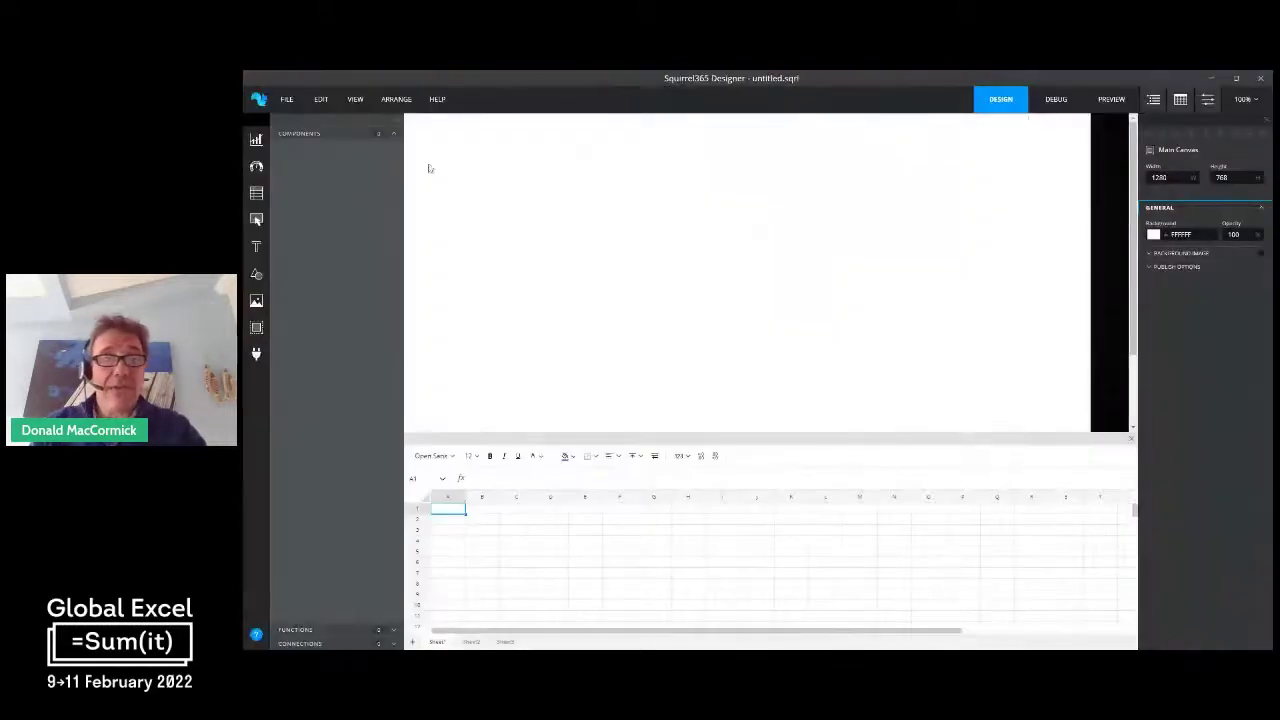
Import the saas revenue.xlsx workbook via File > Spreadsheet > Import
{"action": "left_click", "coordinate": [287, 99]}
{"action": "mouse_move", "coordinate": [298, 191]}
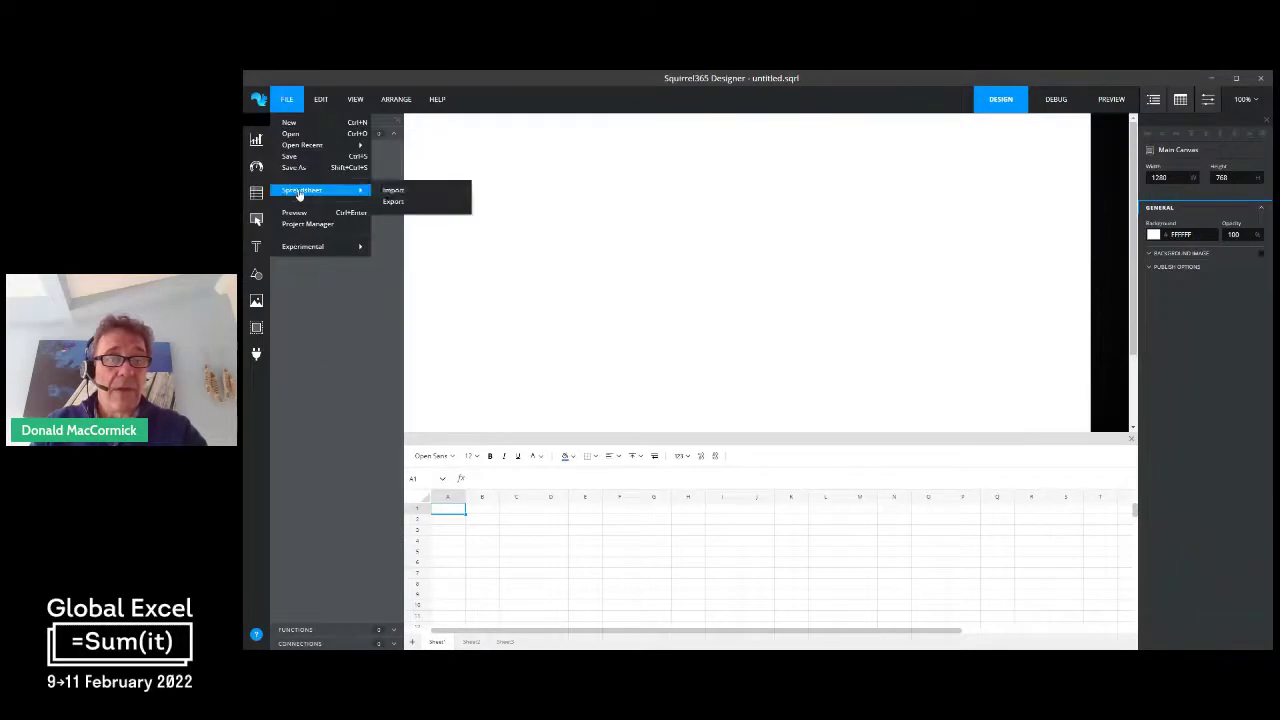
{"action": "left_click", "coordinate": [393, 192]}
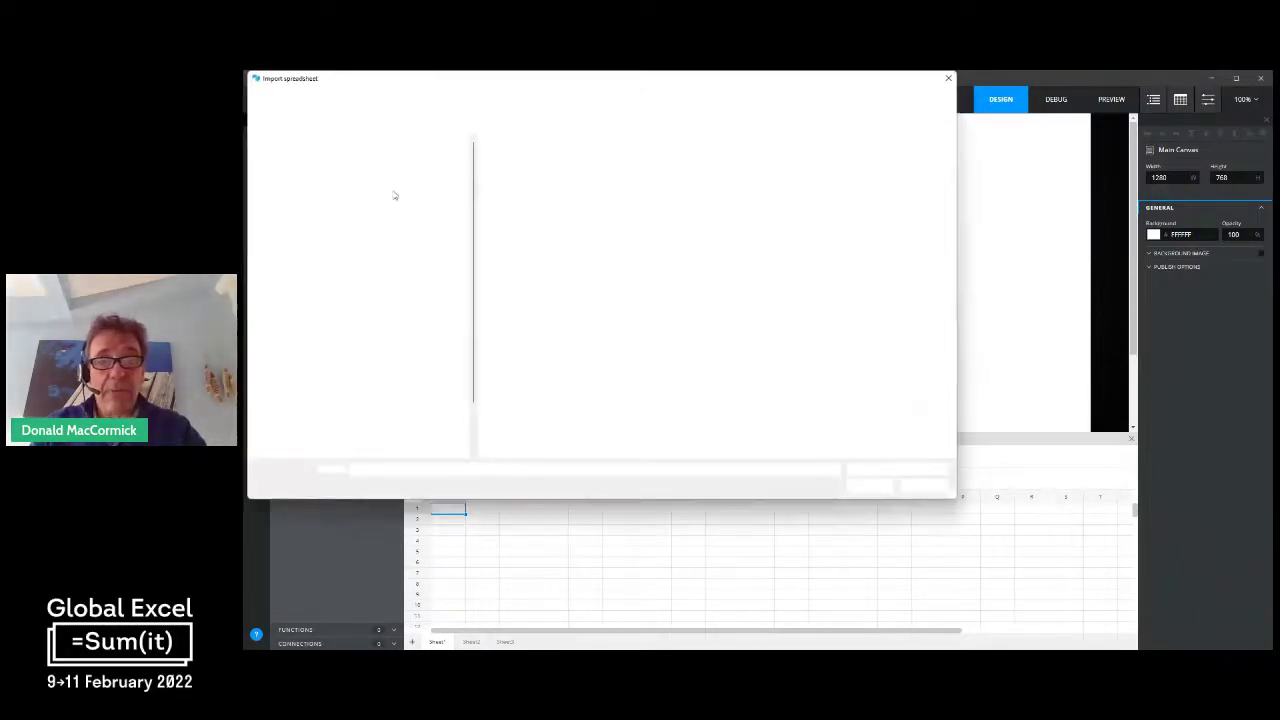
{"action": "double_click", "coordinate": [522, 180]}
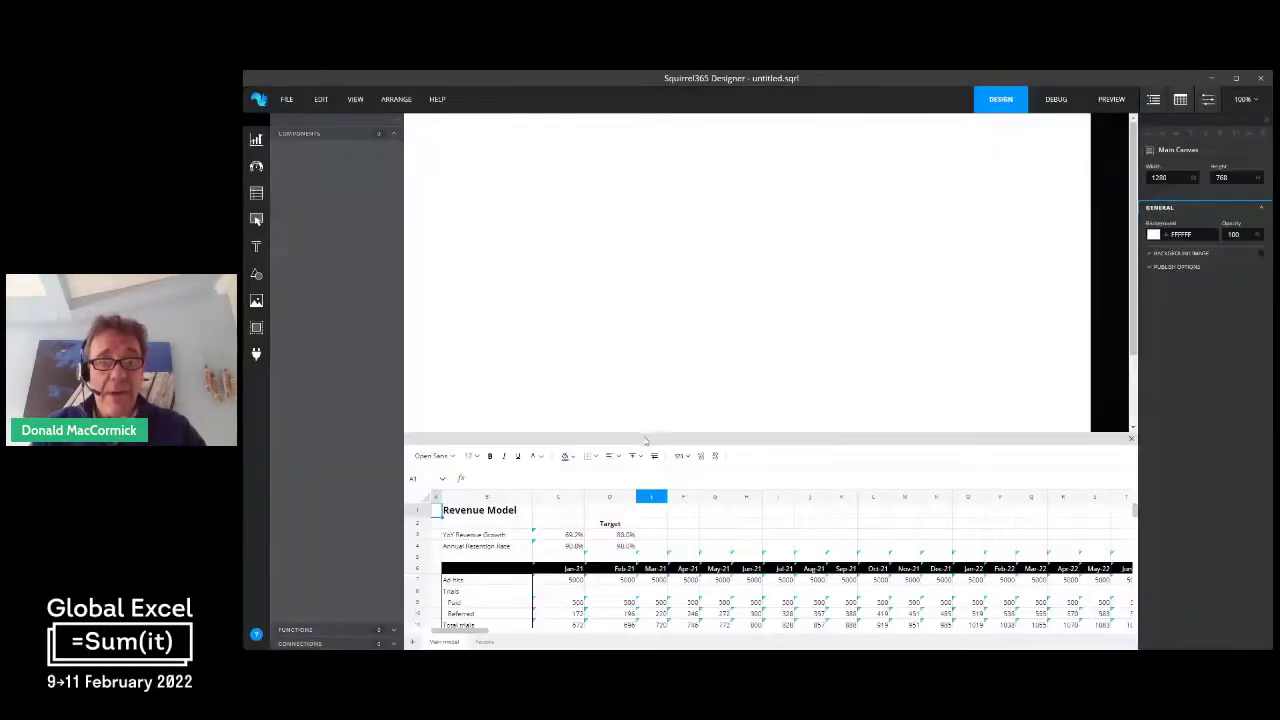
Resize the spreadsheet panel, check both sheet tabs and inspect the Jun-21 paid trials formula
{"action": "left_click_drag", "start_coordinate": [643, 433], "coordinate": [645, 266]}
{"action": "left_click", "coordinate": [483, 642]}
{"action": "left_click", "coordinate": [444, 642]}
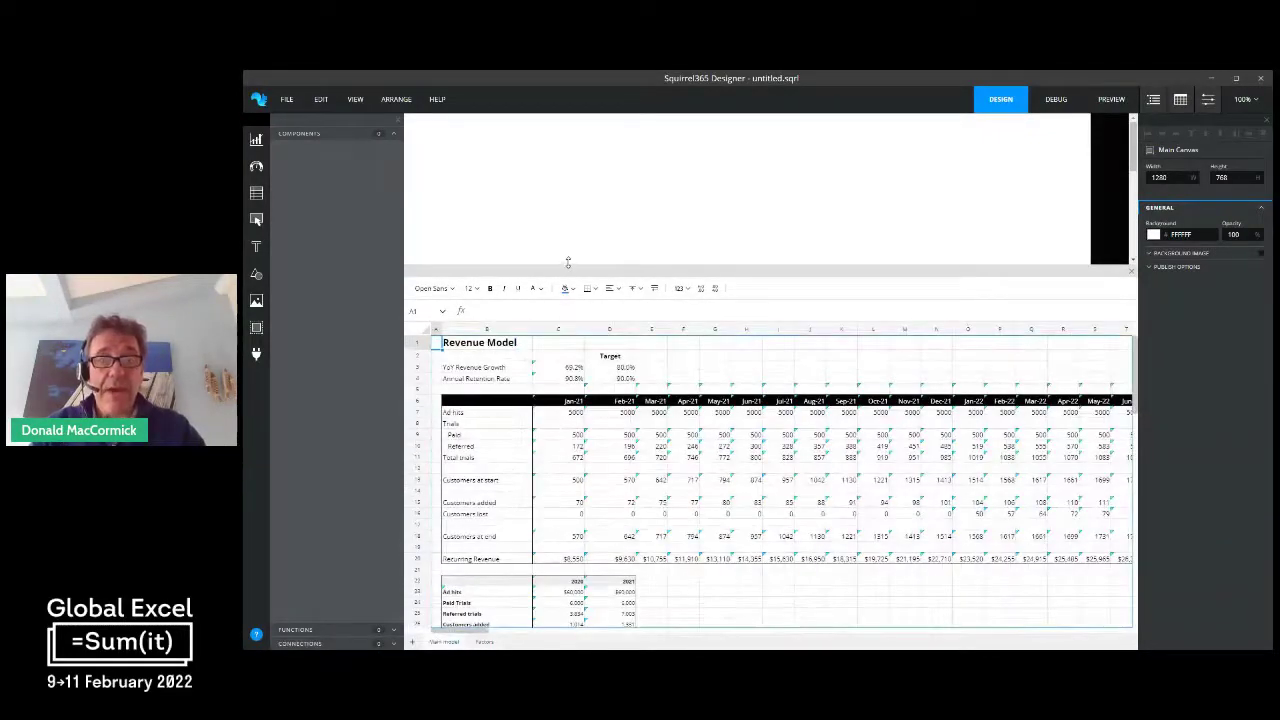
{"action": "left_click_drag", "start_coordinate": [567, 262], "coordinate": [575, 375]}
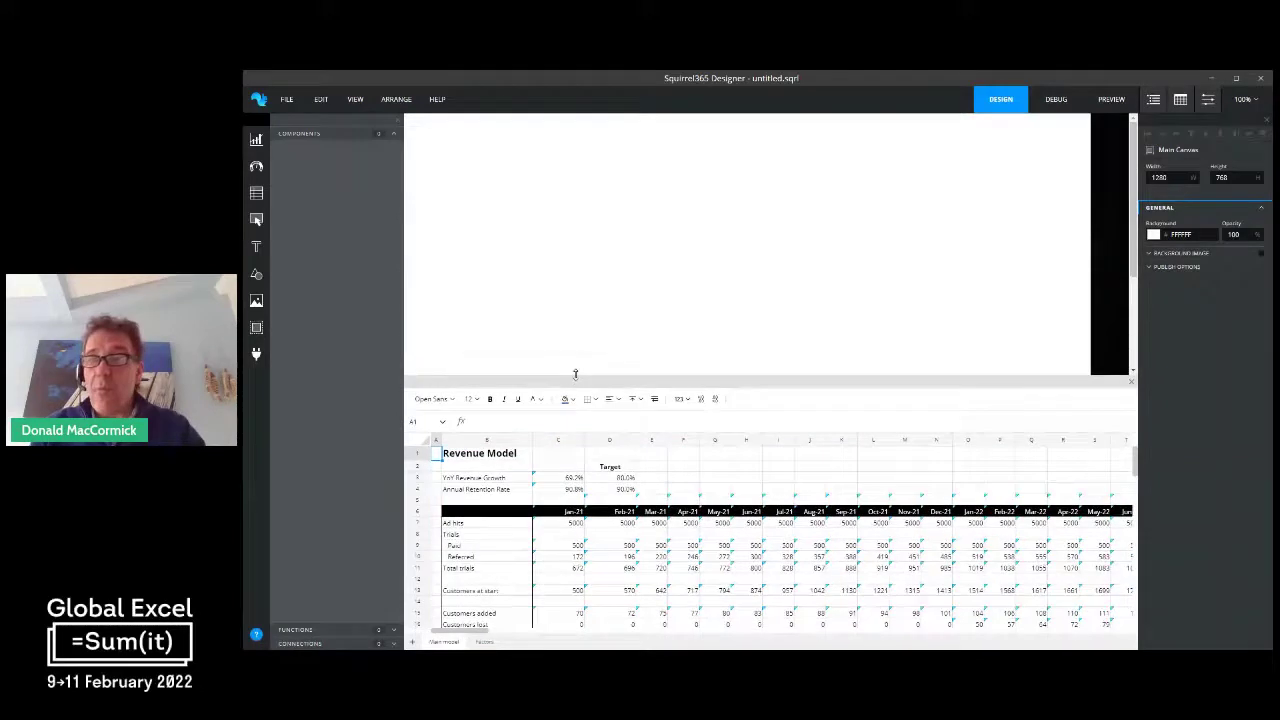
{"action": "left_click", "coordinate": [746, 546]}
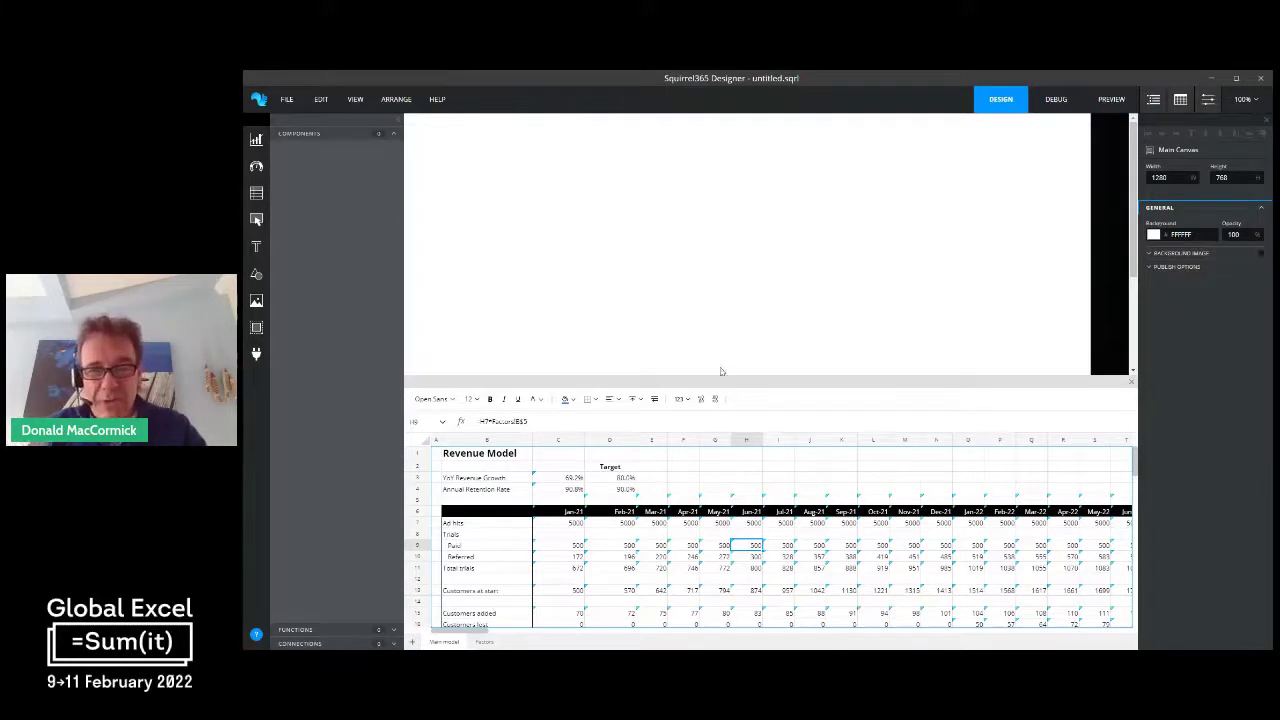
Look at the spreadsheet export option without choosing it, and shrink the spreadsheet panel slightly
{"action": "left_click", "coordinate": [287, 99]}
{"action": "mouse_move", "coordinate": [330, 190]}
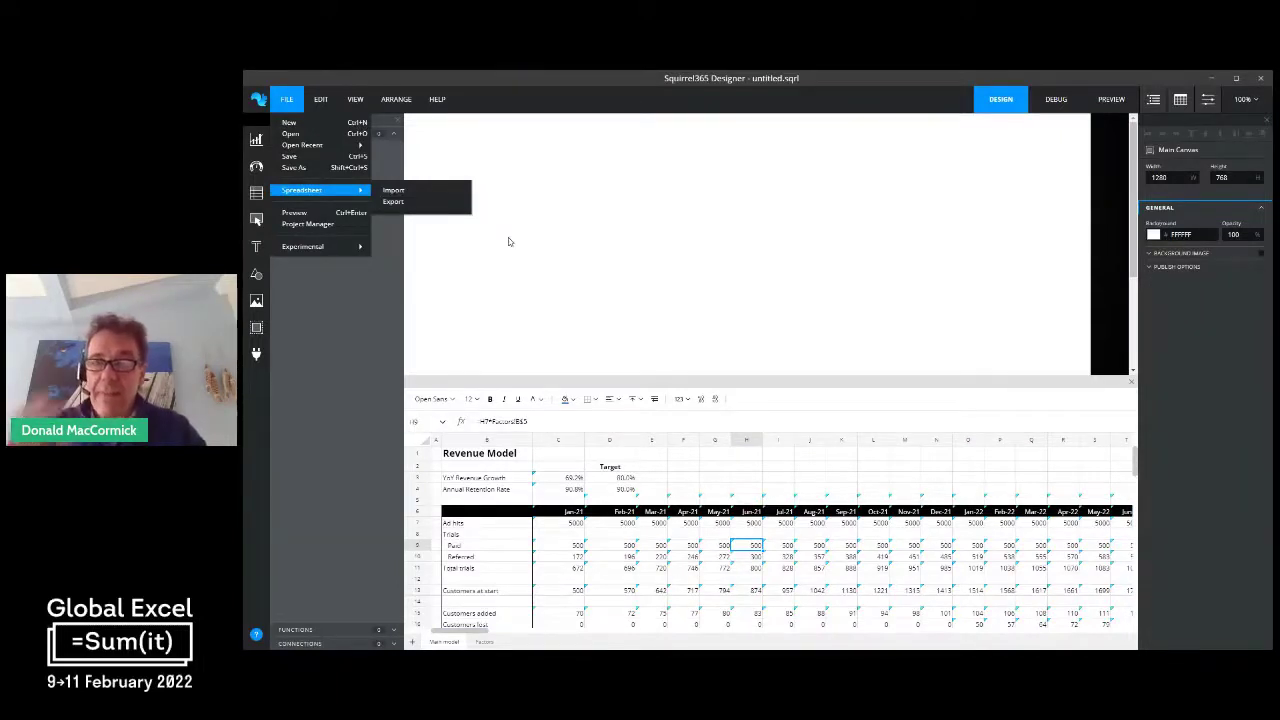
{"action": "left_click", "coordinate": [641, 345]}
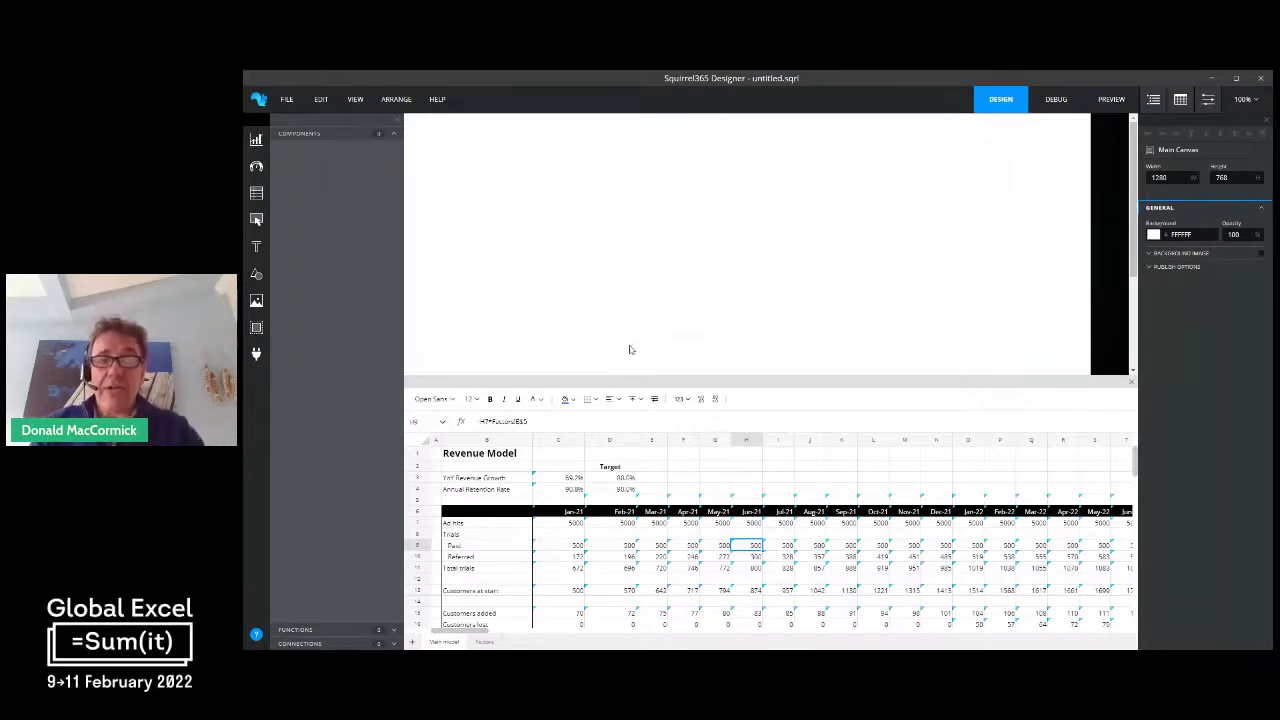
{"action": "left_click_drag", "start_coordinate": [604, 377], "coordinate": [604, 408]}
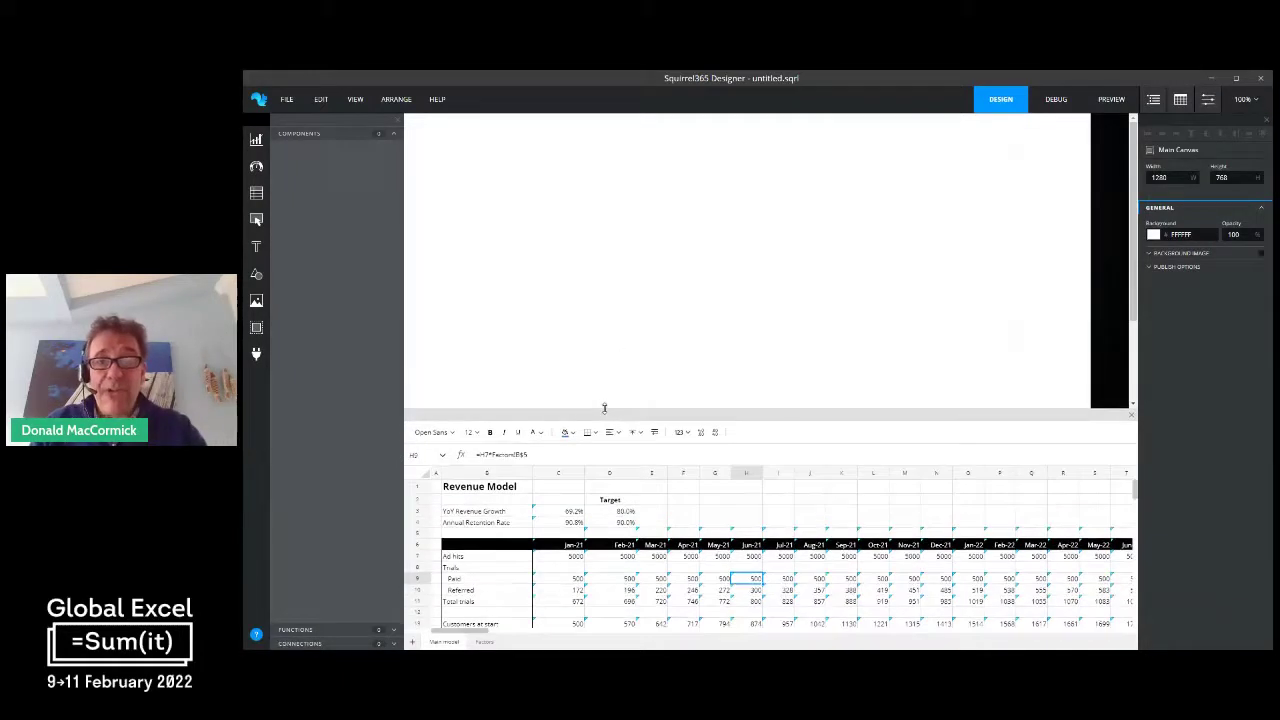
{"action": "left_click", "coordinate": [258, 142]}
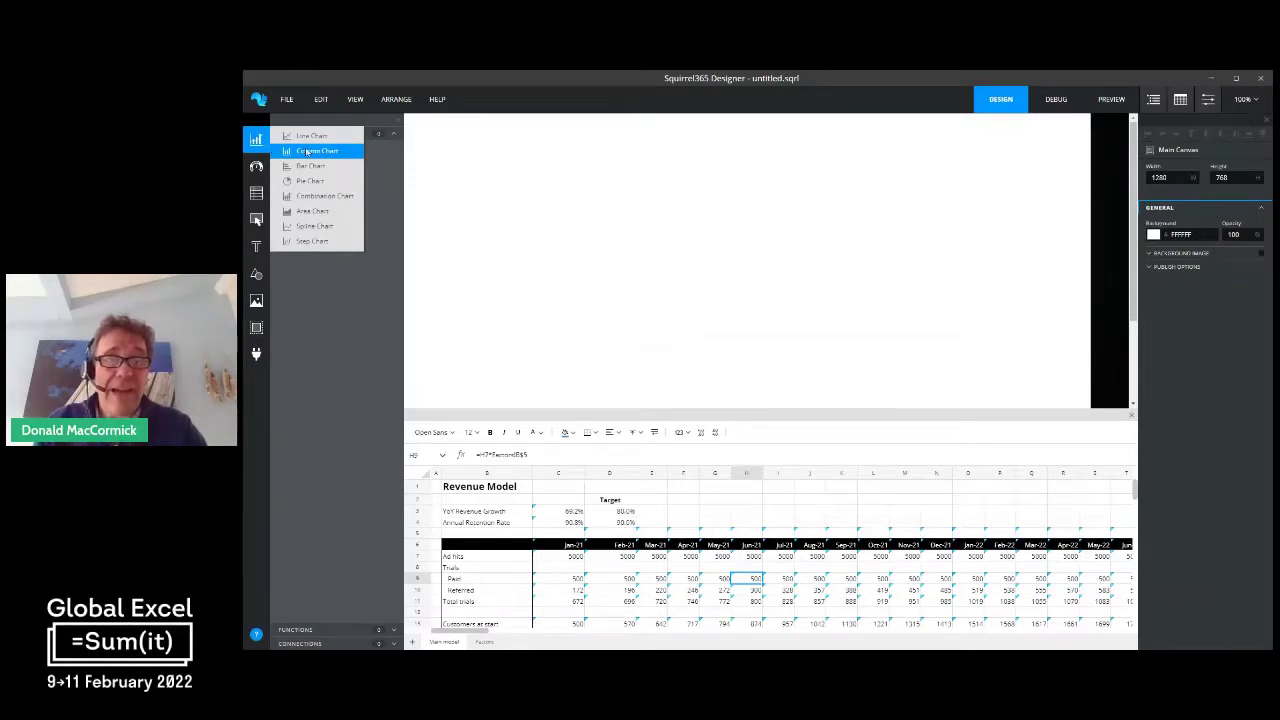
Place a Column Chart on the canvas and make the spreadsheet panel taller
{"action": "left_click", "coordinate": [307, 152]}
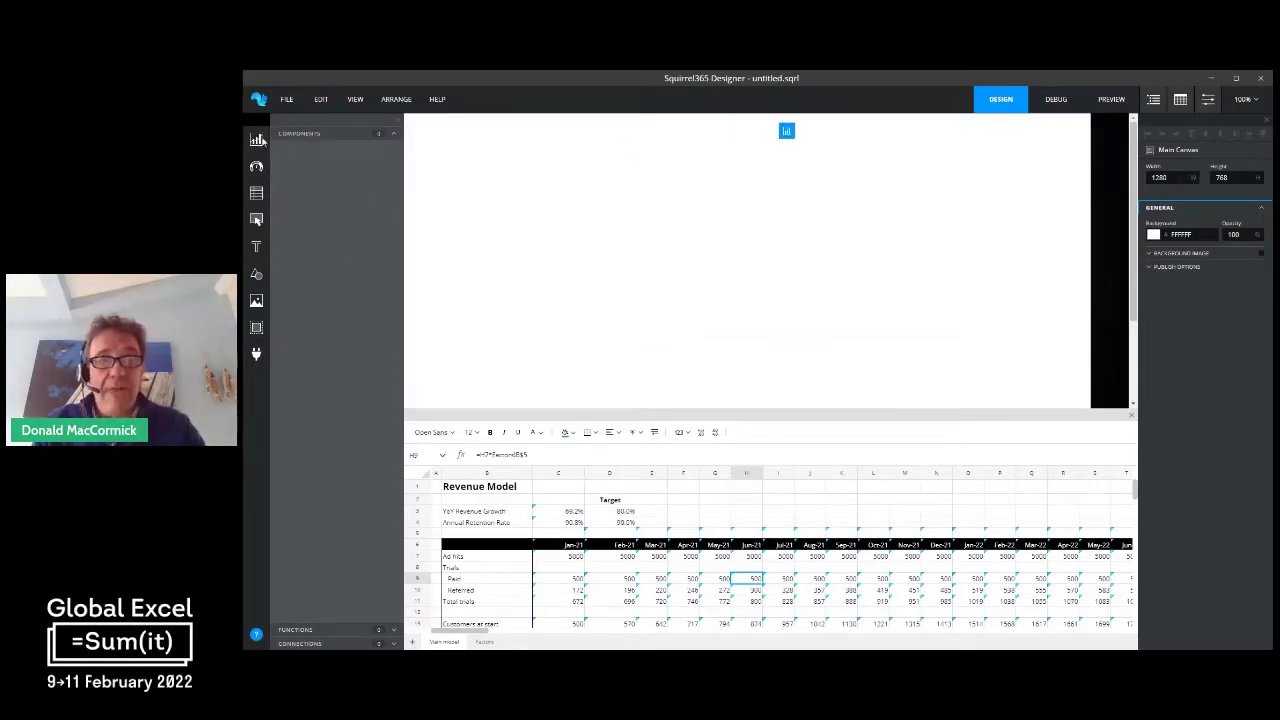
{"action": "left_click", "coordinate": [786, 131]}
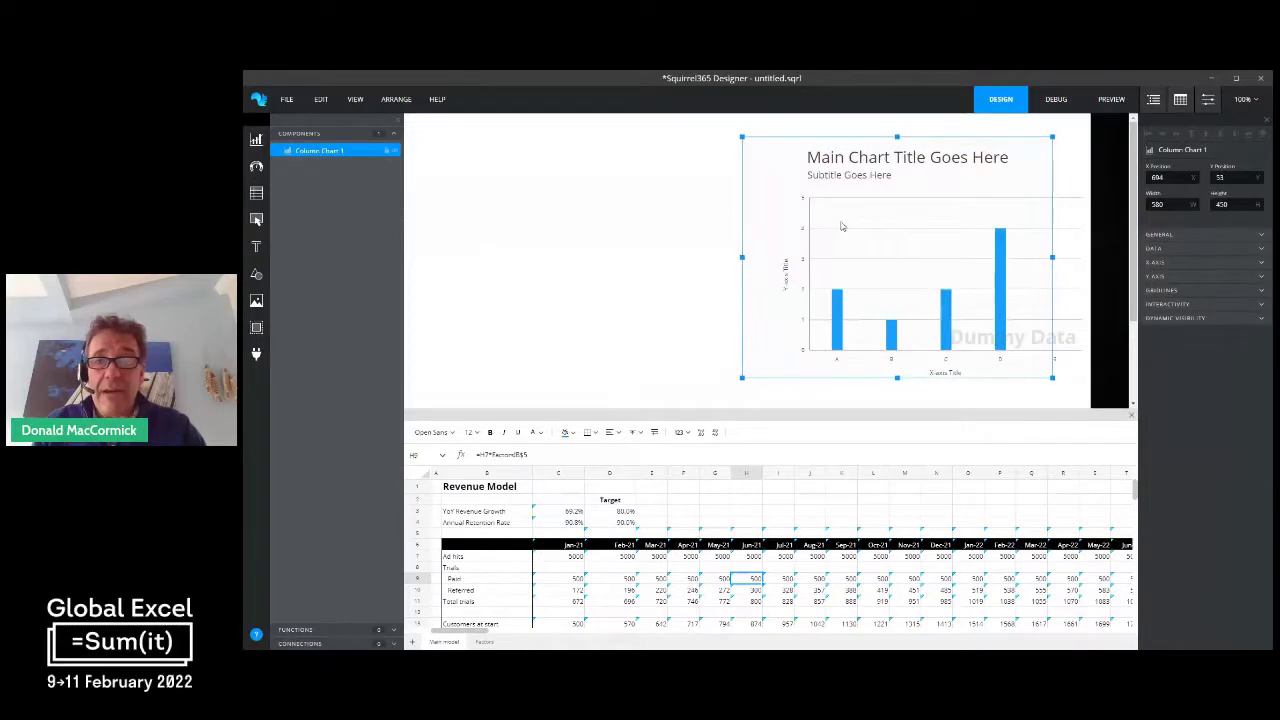
{"action": "left_click_drag", "start_coordinate": [842, 227], "coordinate": [859, 228]}
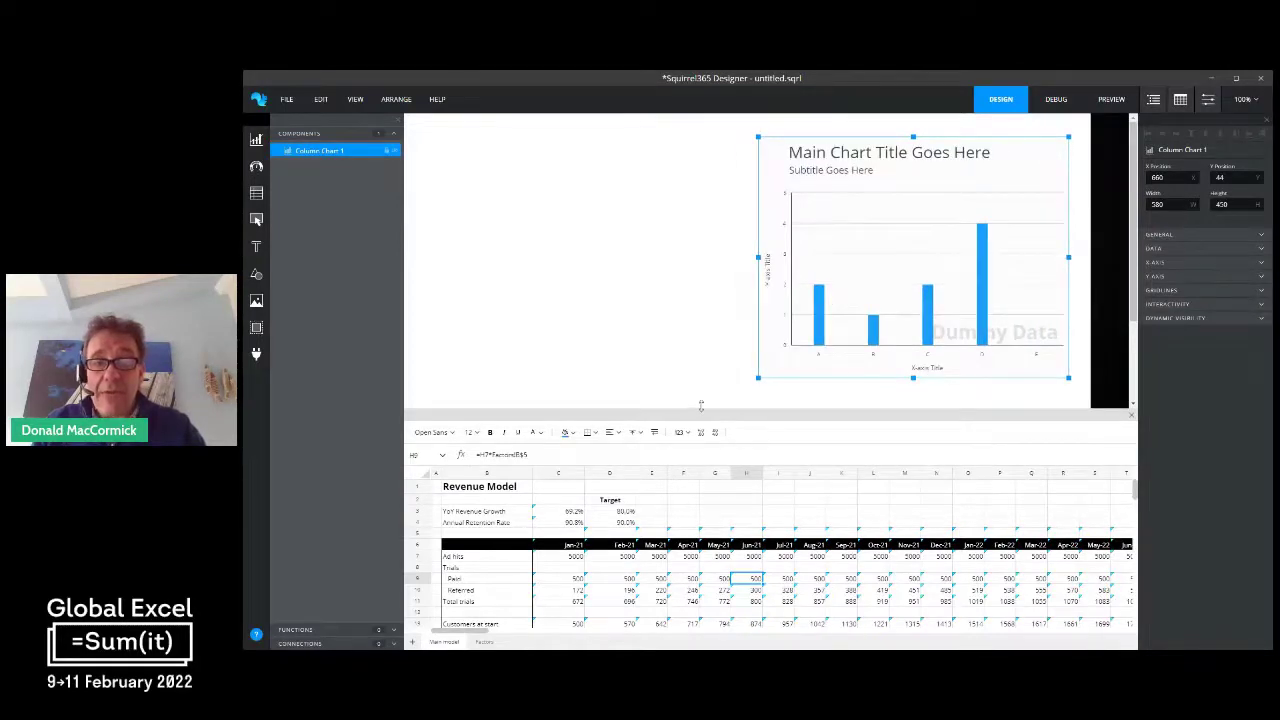
{"action": "left_click_drag", "start_coordinate": [700, 407], "coordinate": [704, 361]}
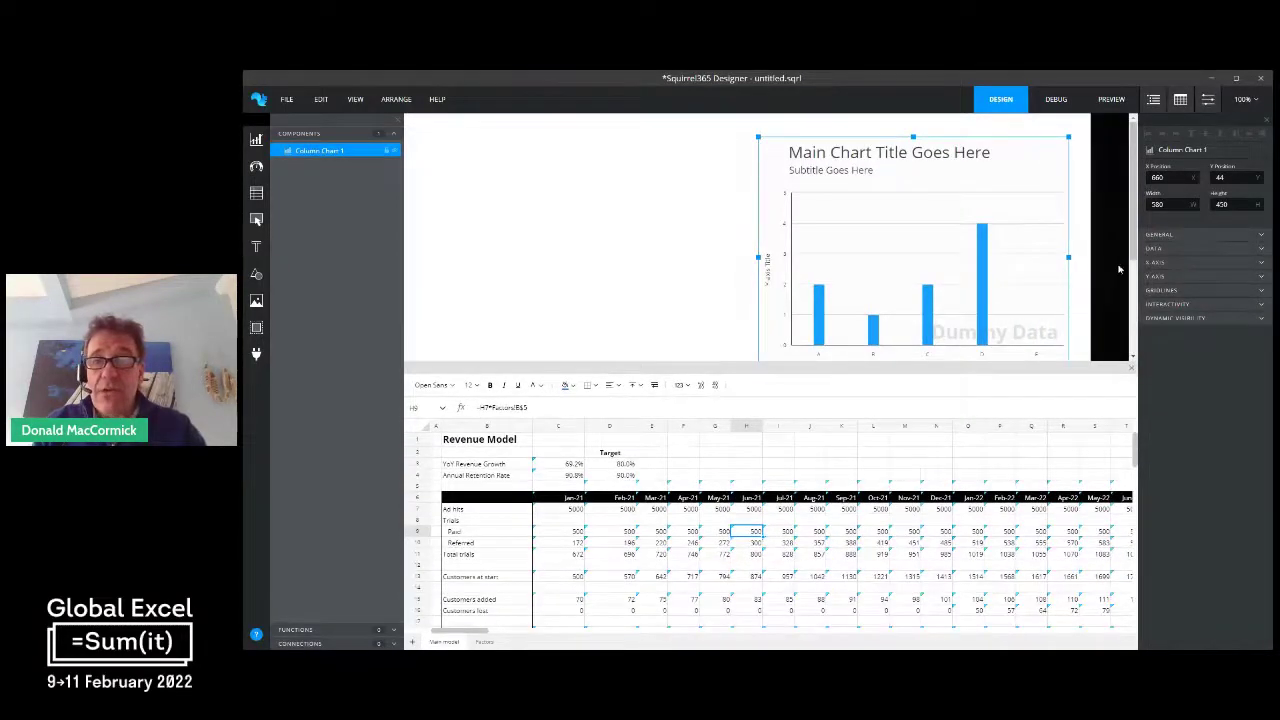
Title the chart 'Revenue', turn the subtitle off and begin linking the title to a cell
{"action": "left_click", "coordinate": [1162, 235]}
{"action": "left_click_drag", "start_coordinate": [1242, 284], "coordinate": [1145, 288]}
{"action": "type", "text": "Revenue"}
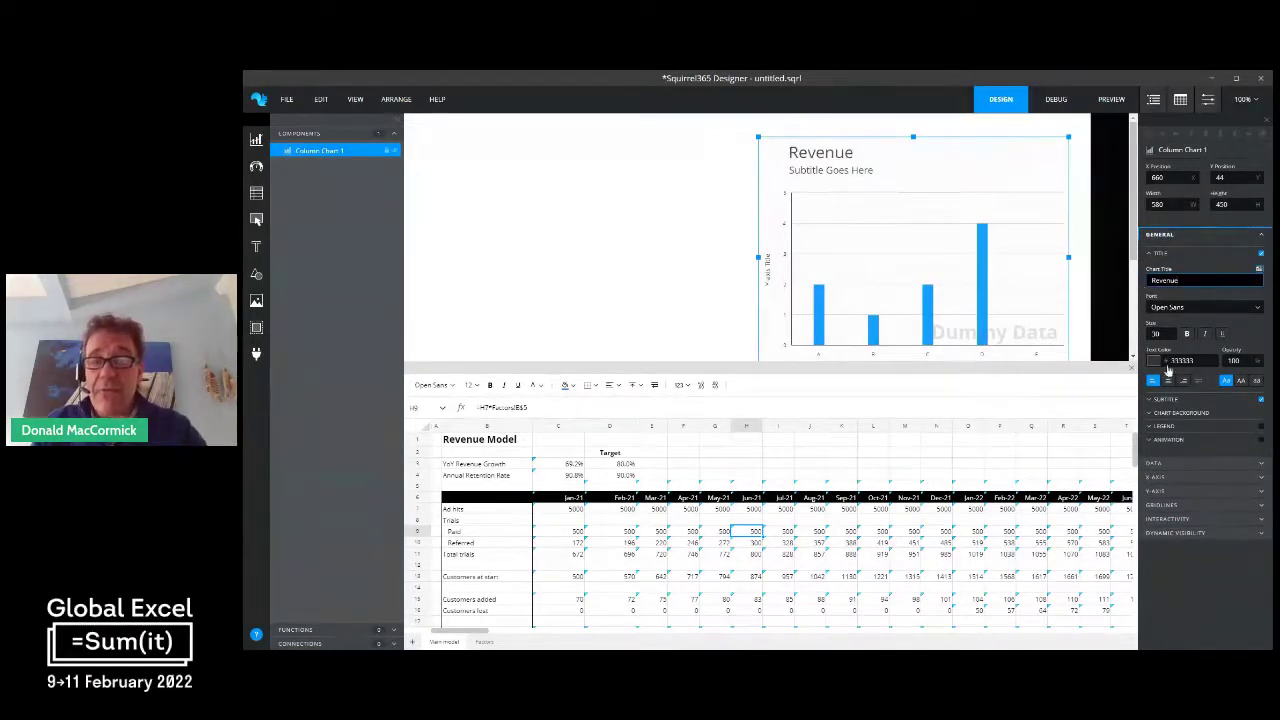
{"action": "left_click", "coordinate": [1261, 399]}
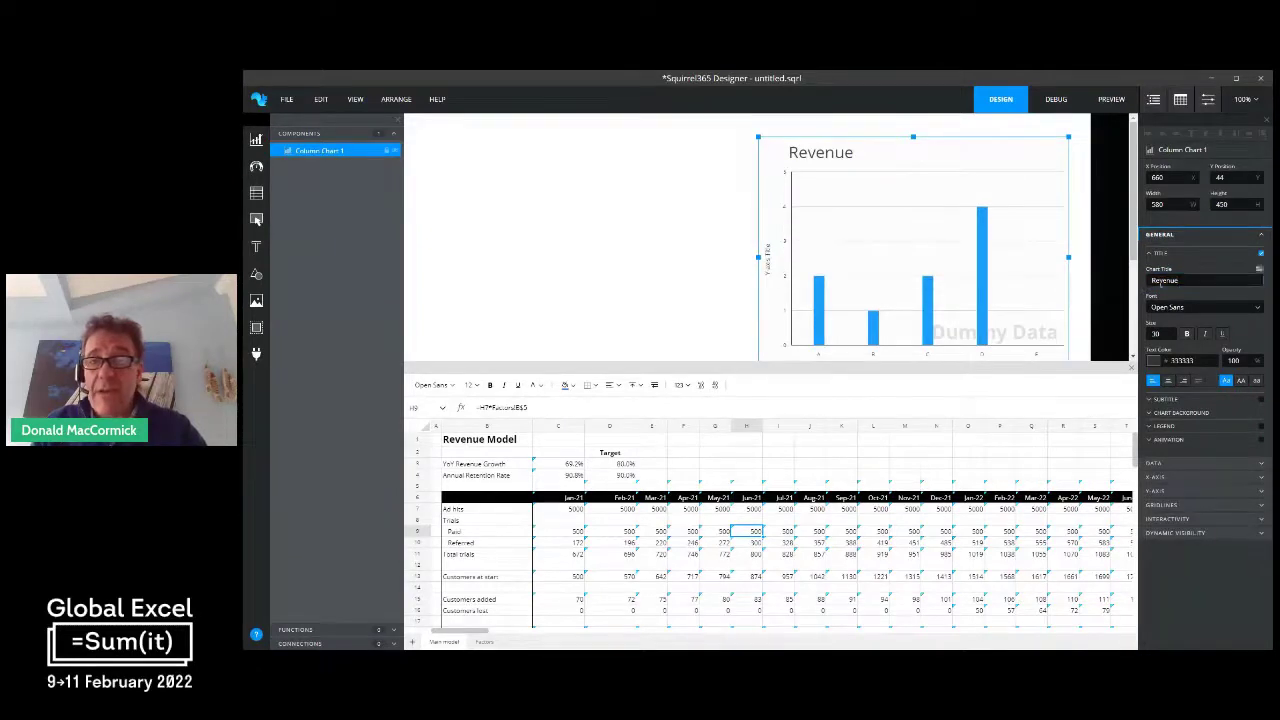
{"action": "left_click", "coordinate": [1261, 274]}
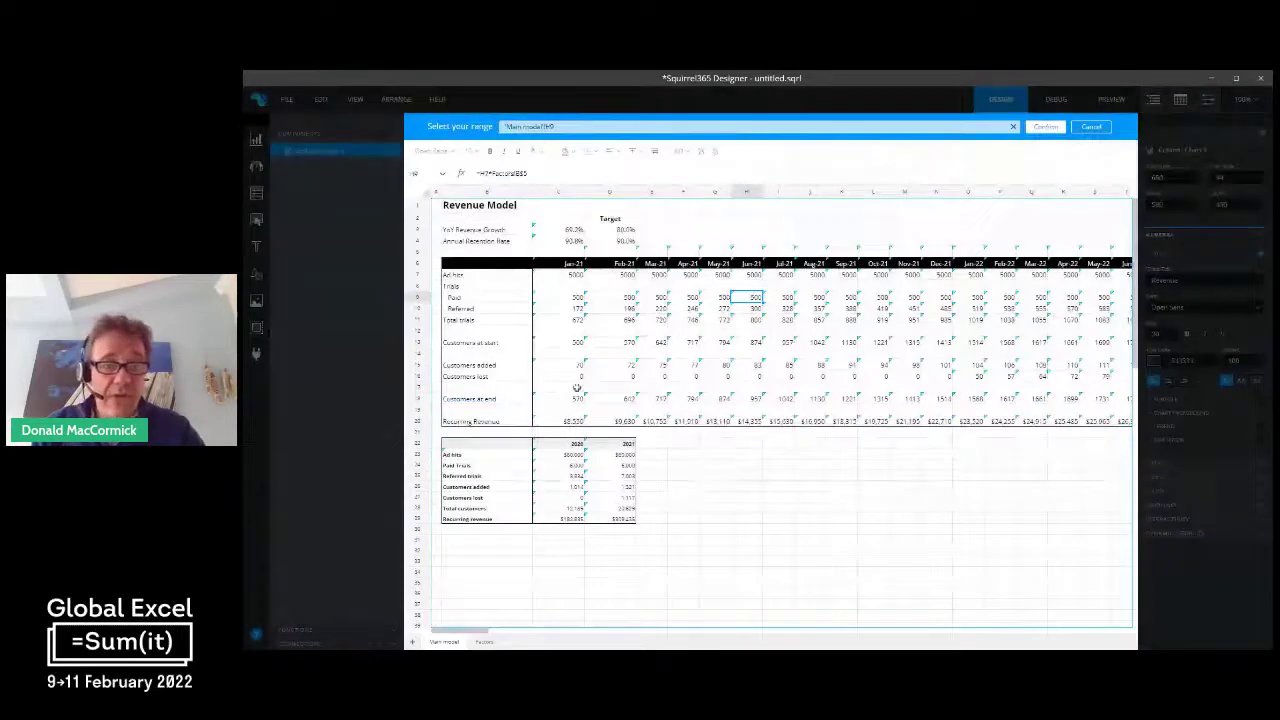
Link the chart title to cell B20 'Recurring Revenue' and make columns size automatically
{"action": "left_click", "coordinate": [490, 421]}
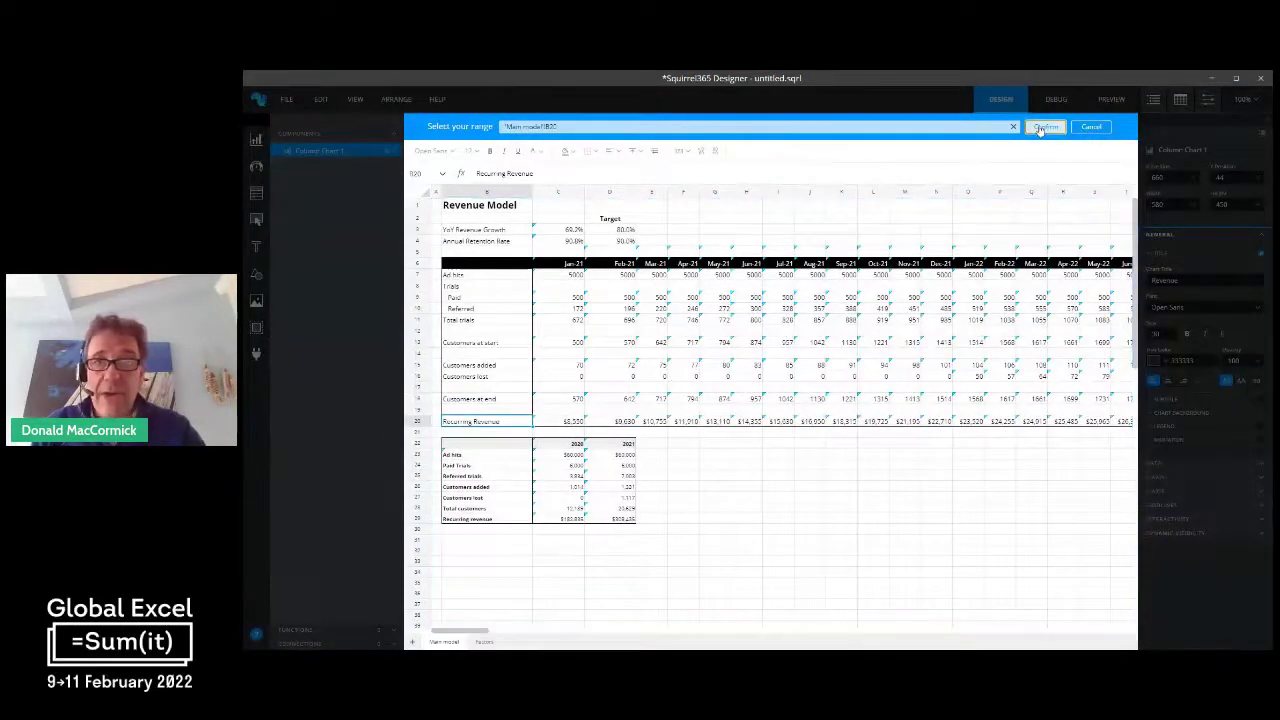
{"action": "left_click", "coordinate": [1044, 127]}
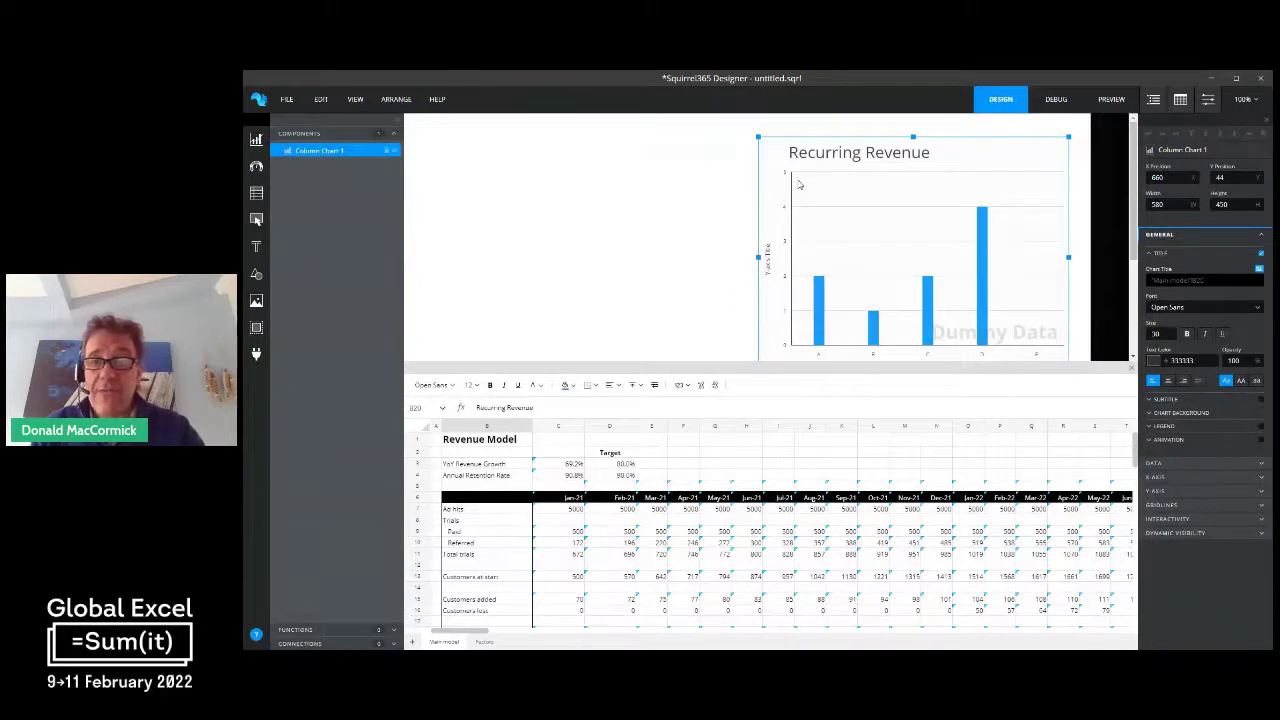
{"action": "left_click", "coordinate": [1153, 238]}
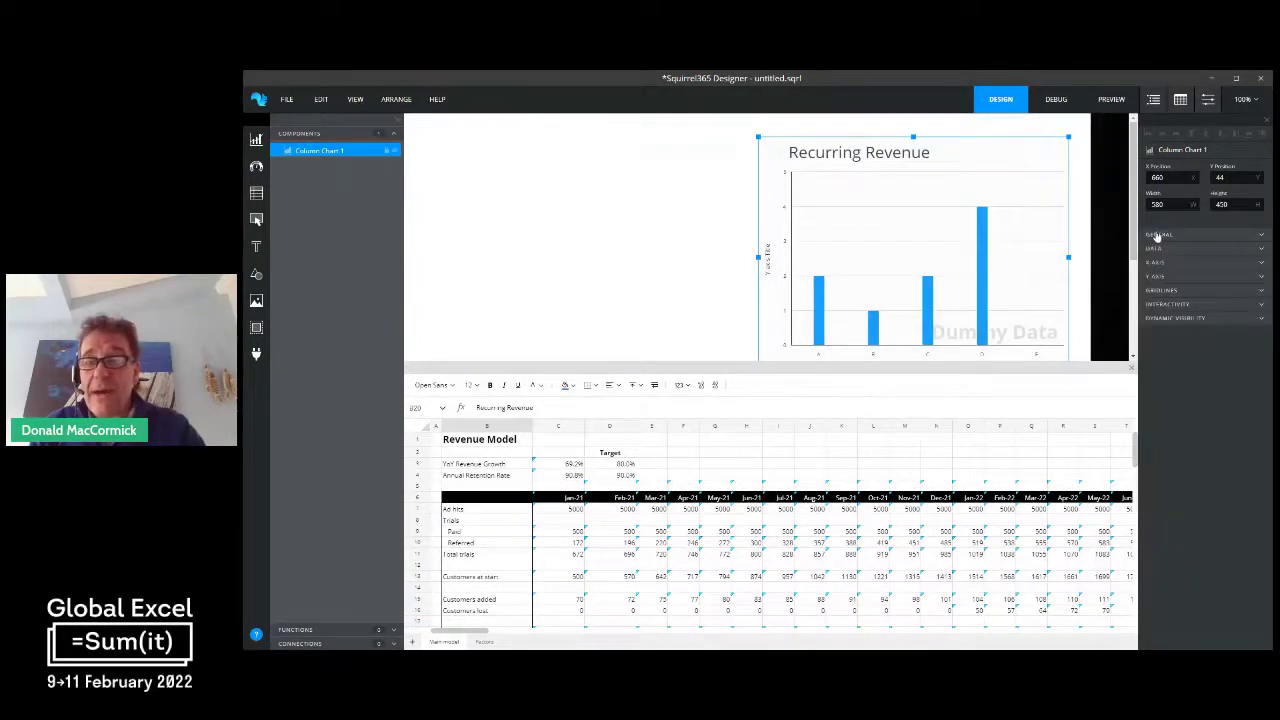
{"action": "left_click", "coordinate": [1155, 249]}
{"action": "left_click", "coordinate": [1149, 277]}
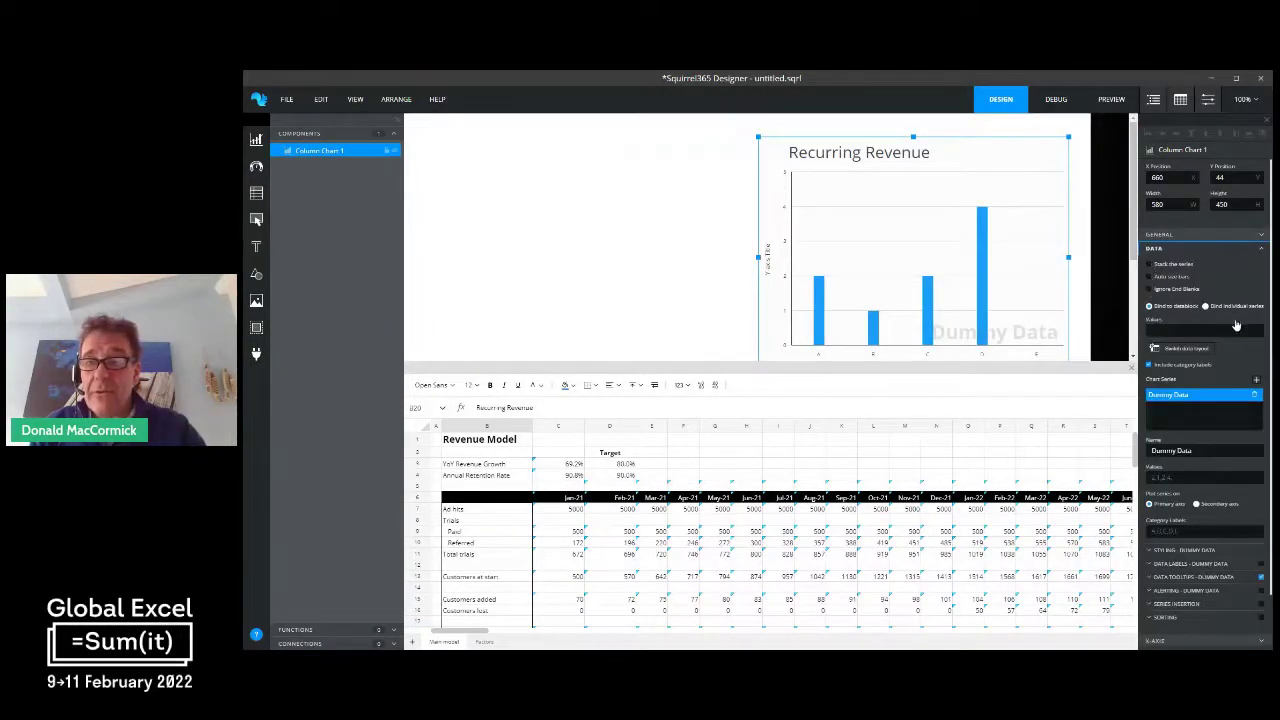
Set chart values to Main model C20:Z20 and switch the data layout to one series
{"action": "left_click", "coordinate": [1257, 322]}
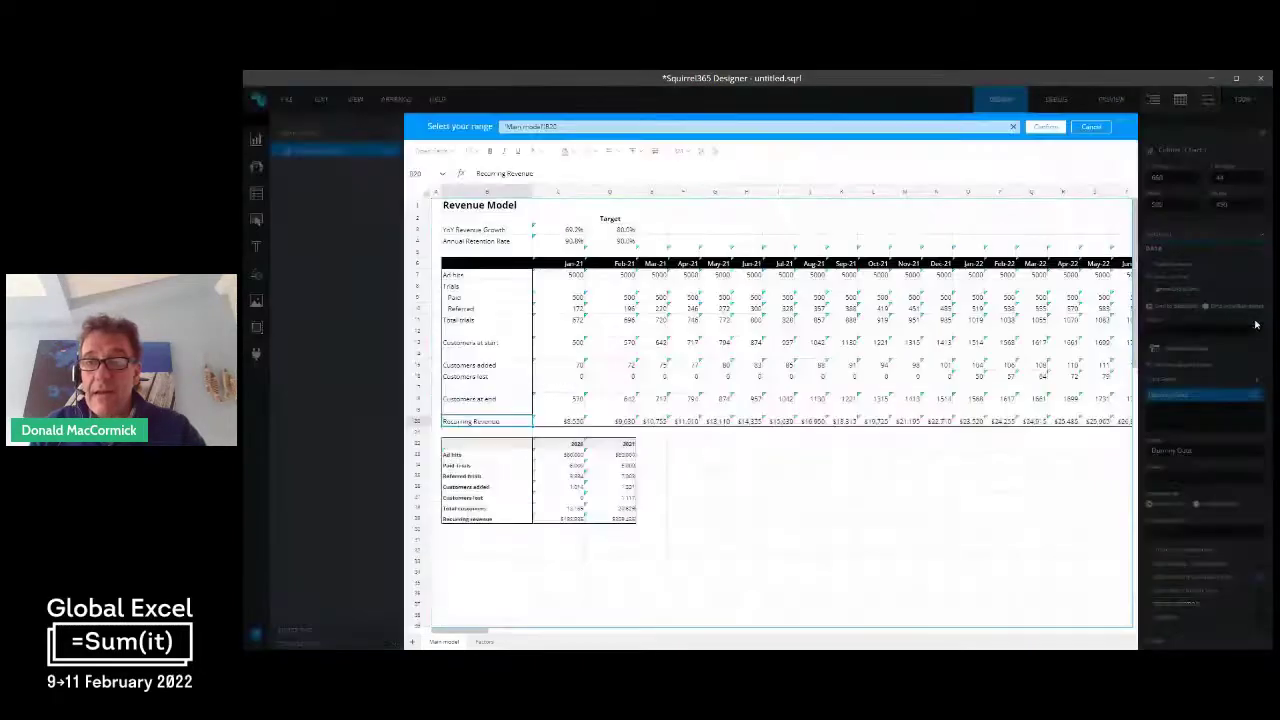
{"action": "left_click", "coordinate": [568, 421]}
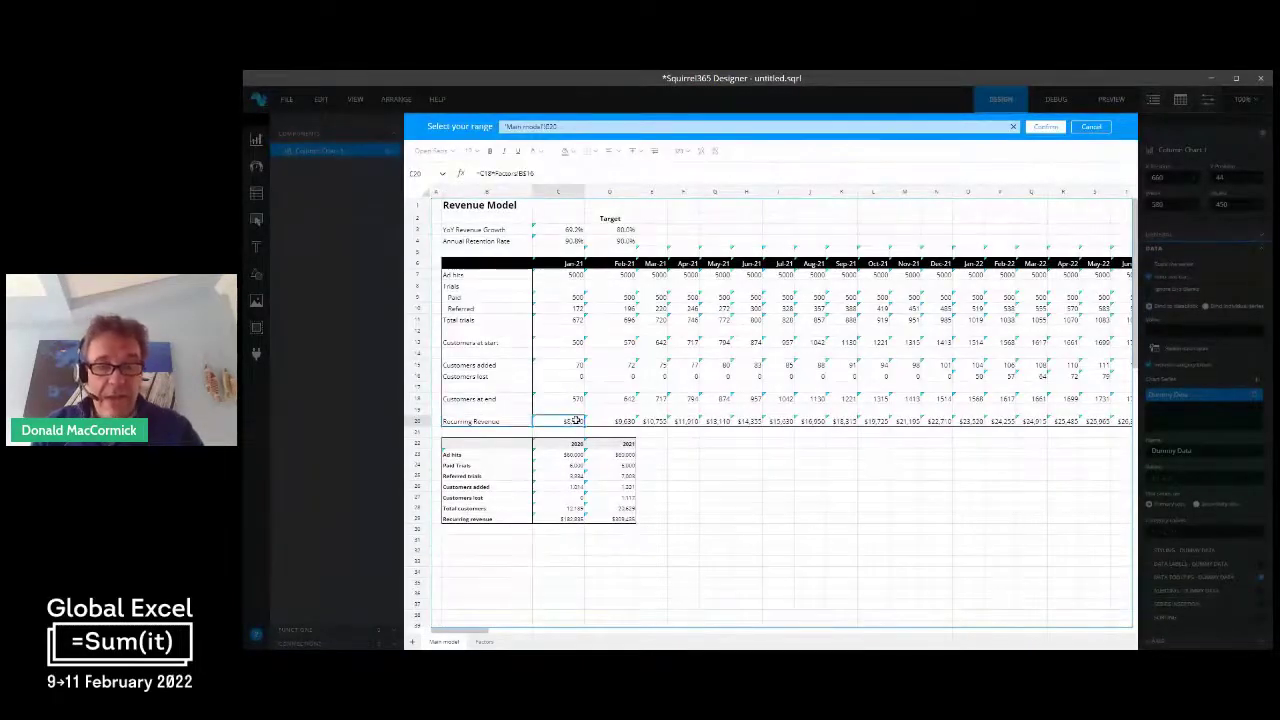
{"action": "key", "text": "ctrl+shift+Right"}
{"action": "key", "text": "shift+Left"}
{"action": "key", "text": "shift+Left"}
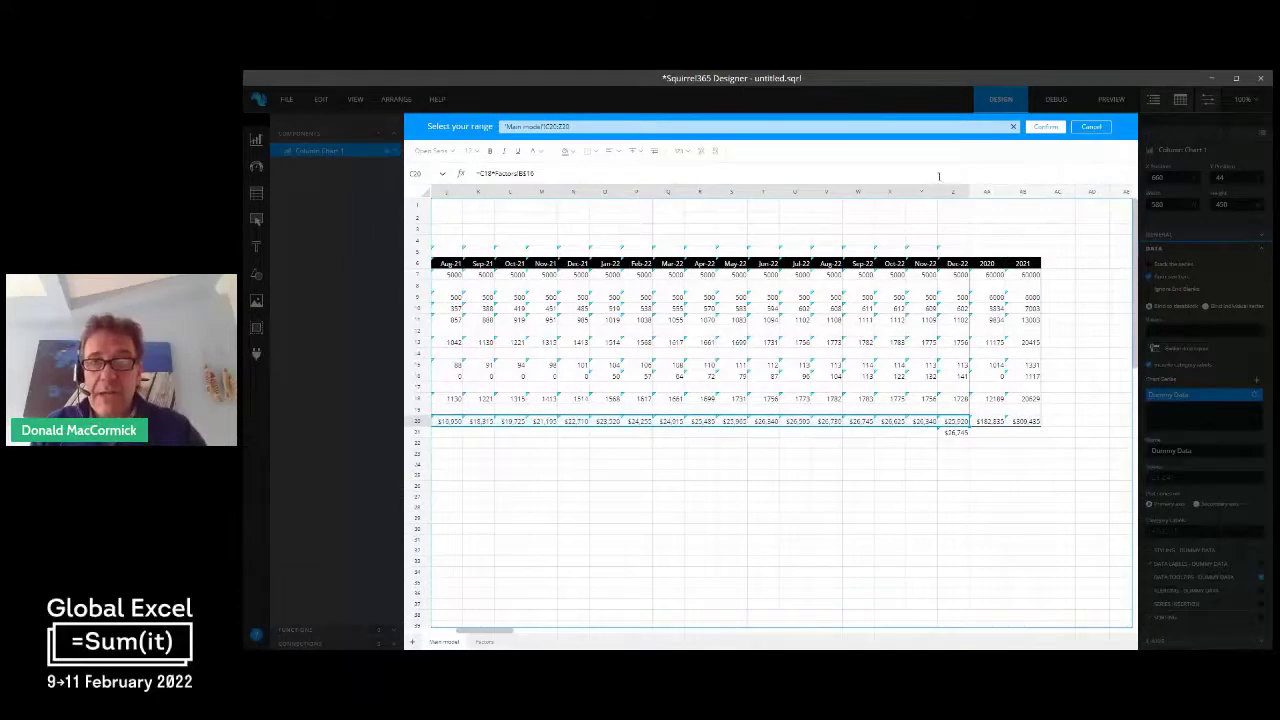
{"action": "left_click", "coordinate": [1044, 130]}
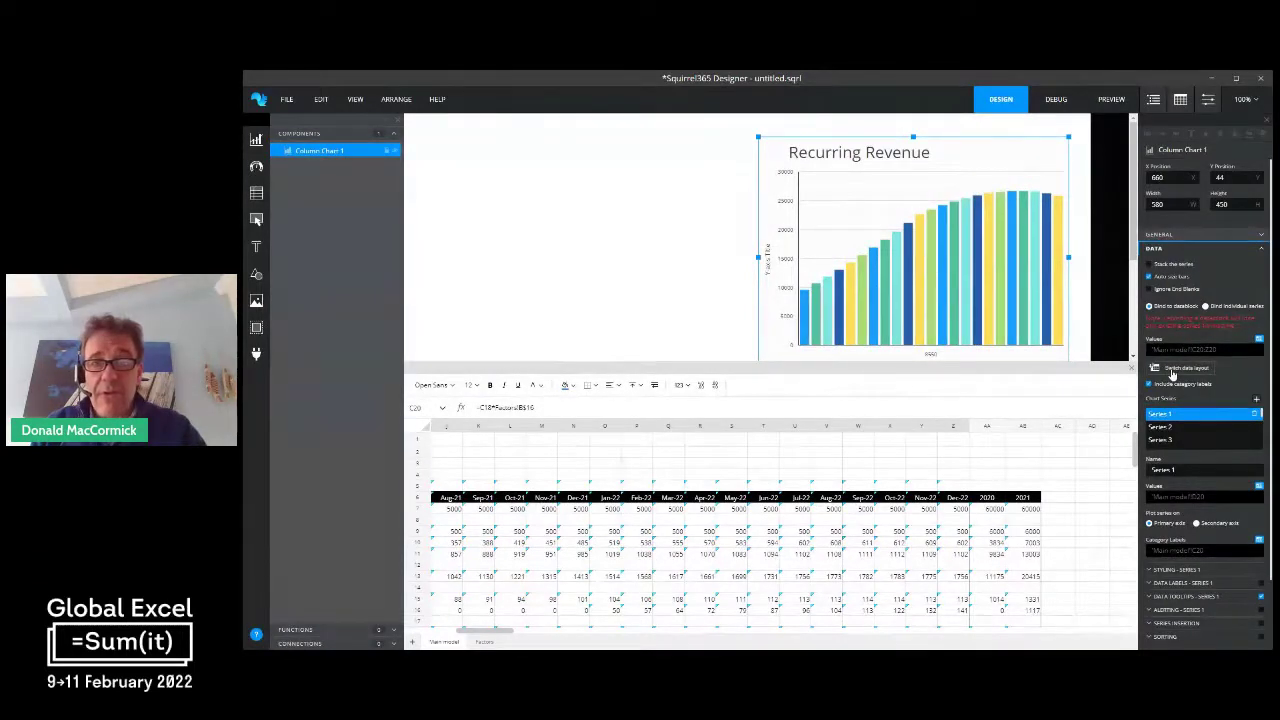
{"action": "left_click", "coordinate": [1187, 373]}
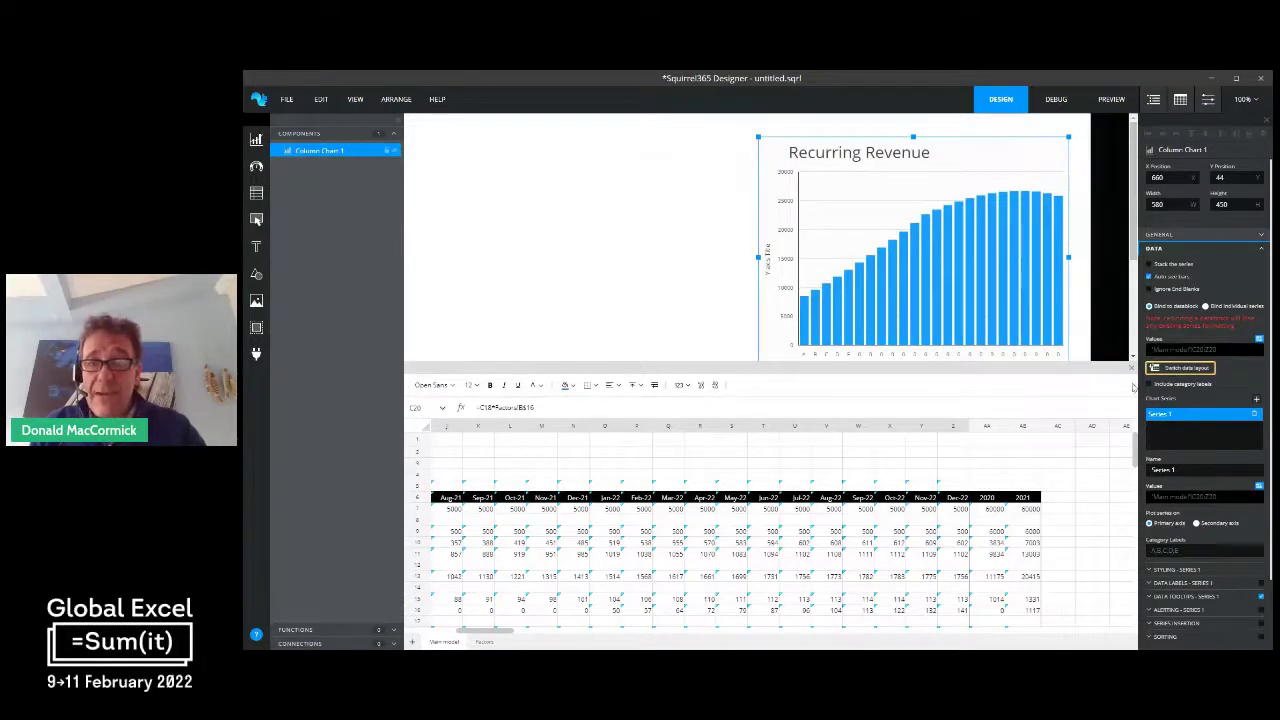
Set the chart's Category Labels to 'Main model'!C6:Z6 month headers
{"action": "left_click", "coordinate": [1262, 551]}
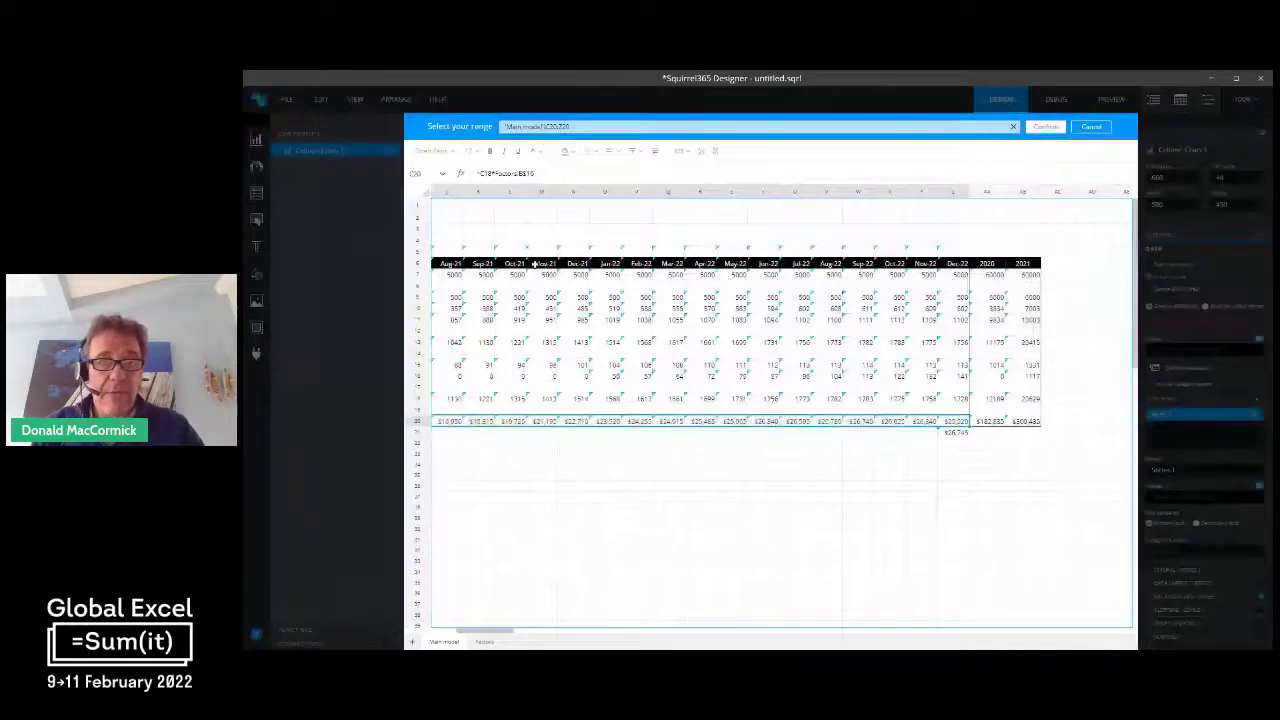
{"action": "scroll", "coordinate": [537, 263], "scroll_direction": "left", "scroll_amount": 5}
{"action": "left_click", "coordinate": [537, 263]}
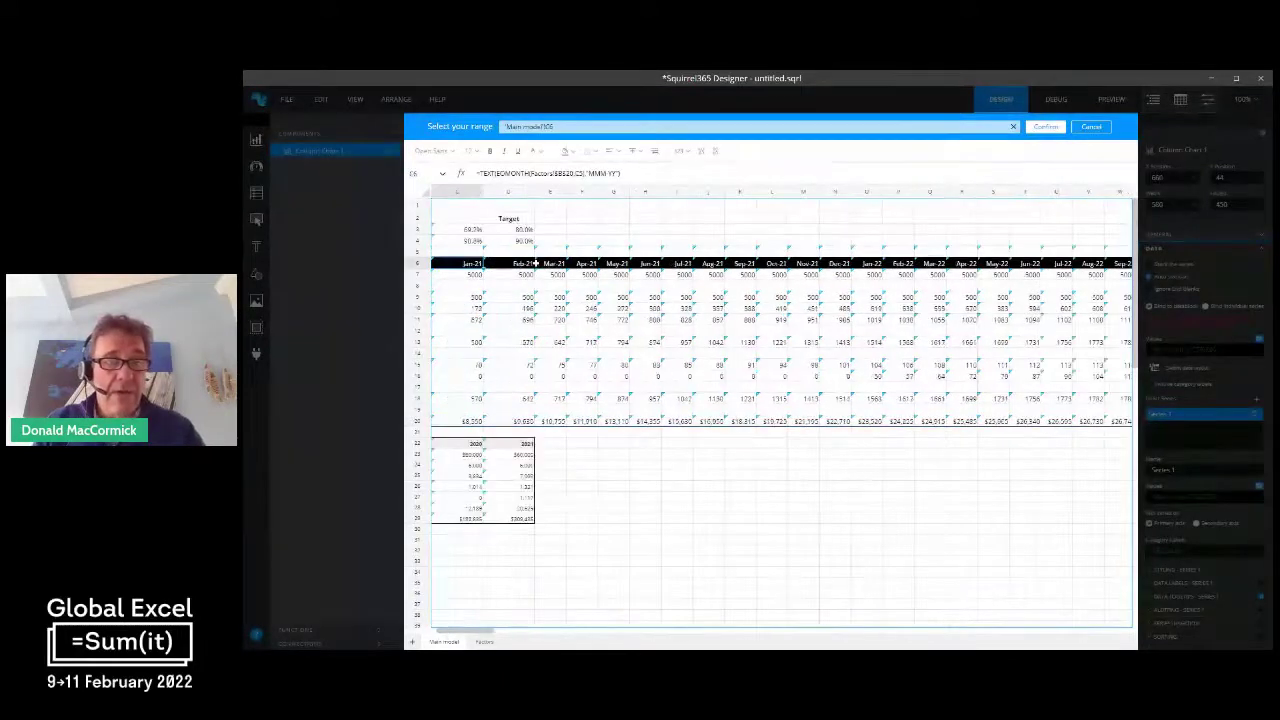
{"action": "key", "text": "ctrl+shift+Right"}
{"action": "key", "text": "shift+Left"}
{"action": "key", "text": "shift+Left"}
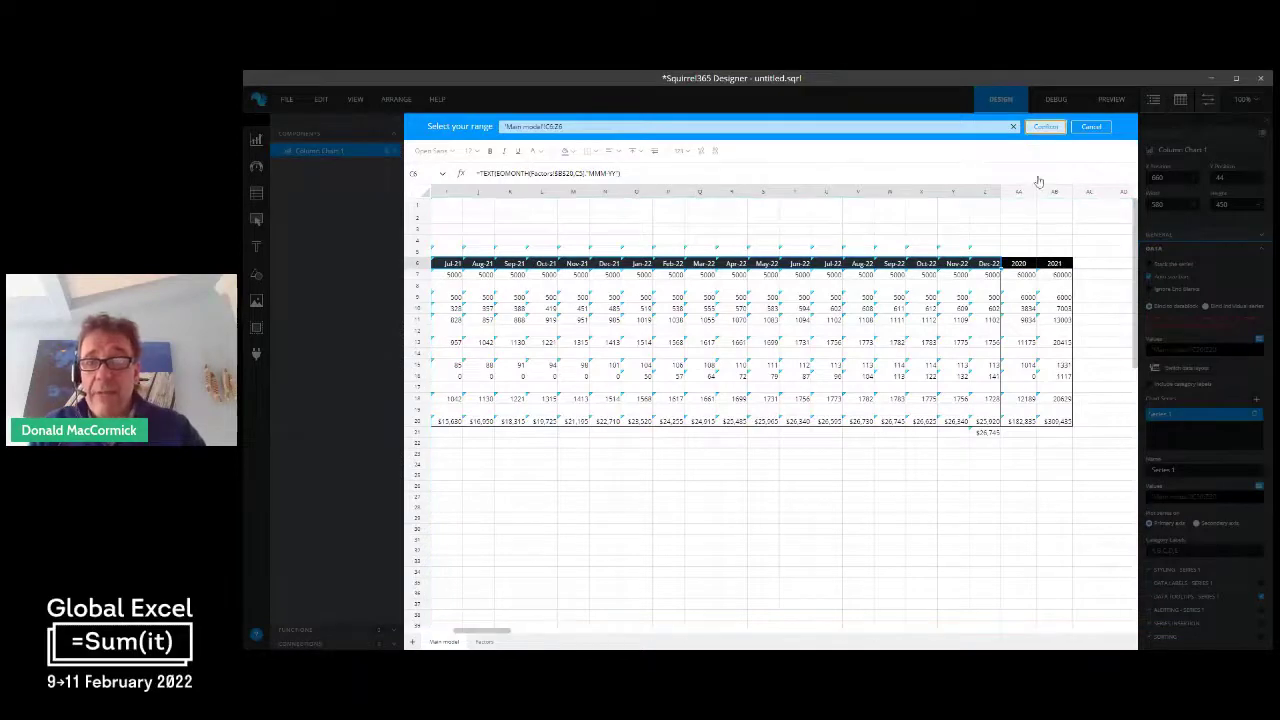
{"action": "key", "text": "Return"}
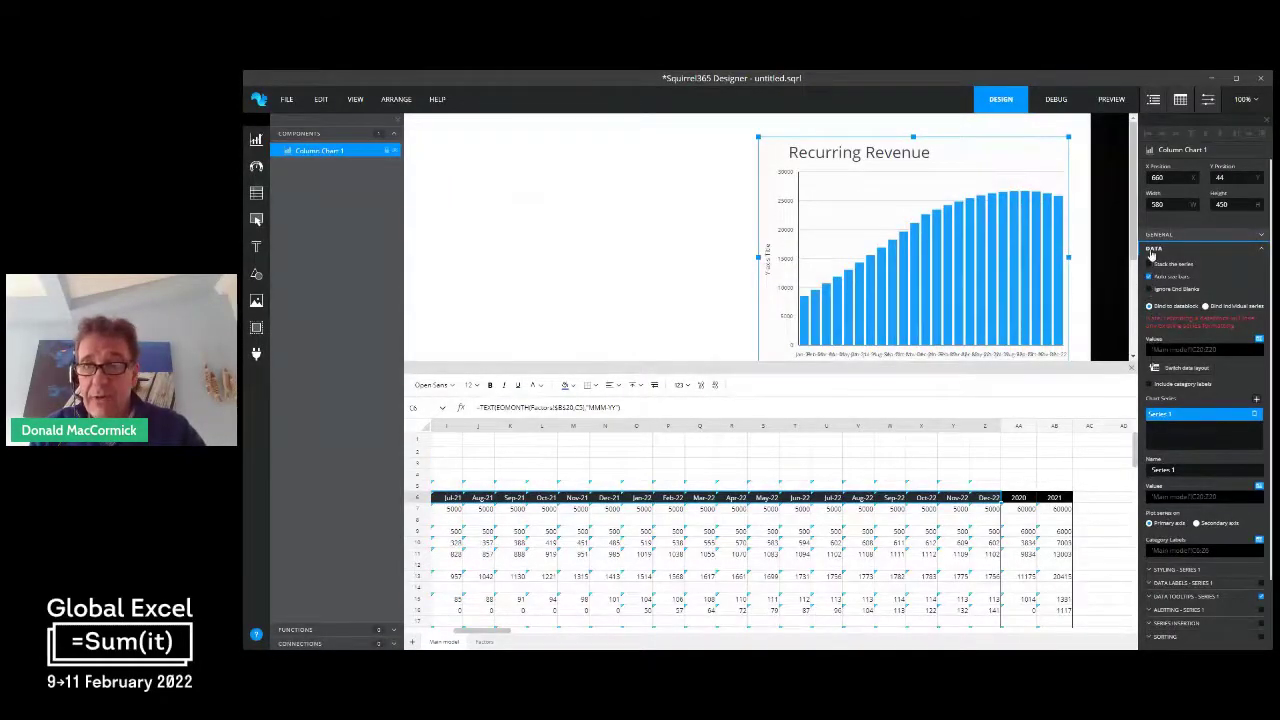
Tilt the x-axis labels to 45° and give the canvas more room above the sheet
{"action": "left_click", "coordinate": [1152, 250]}
{"action": "left_click", "coordinate": [1156, 264]}
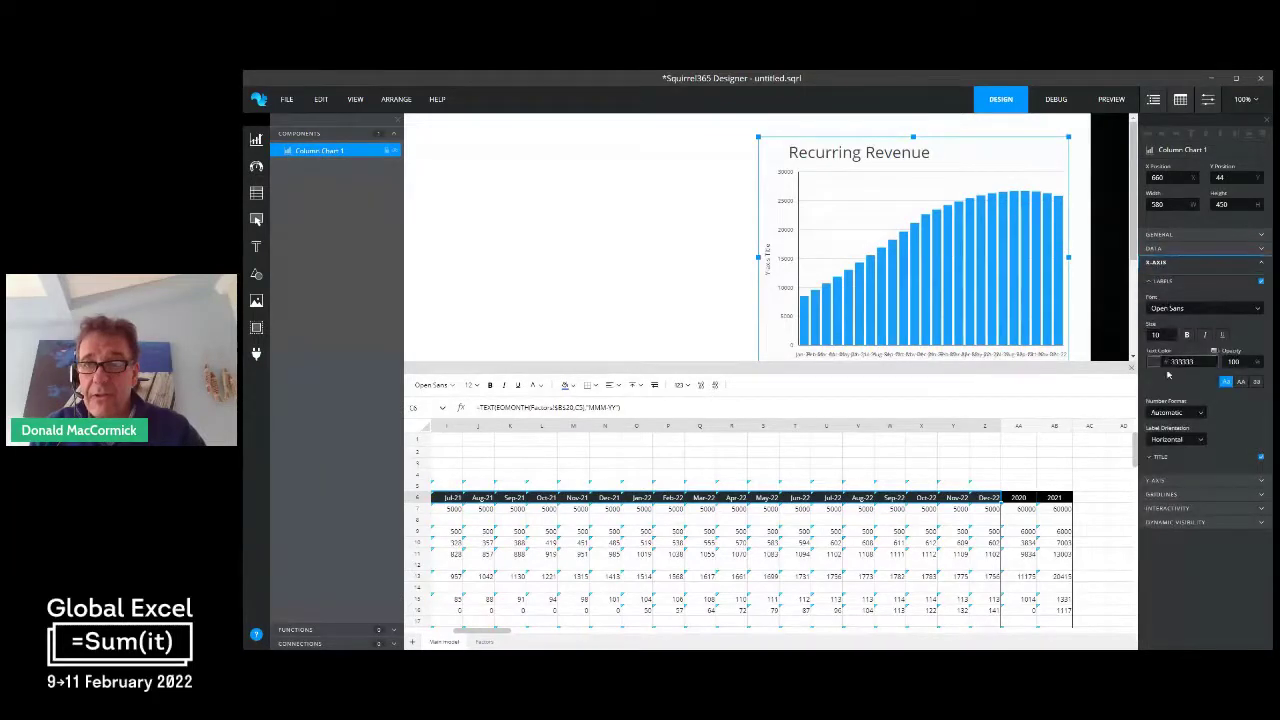
{"action": "left_click", "coordinate": [1170, 439]}
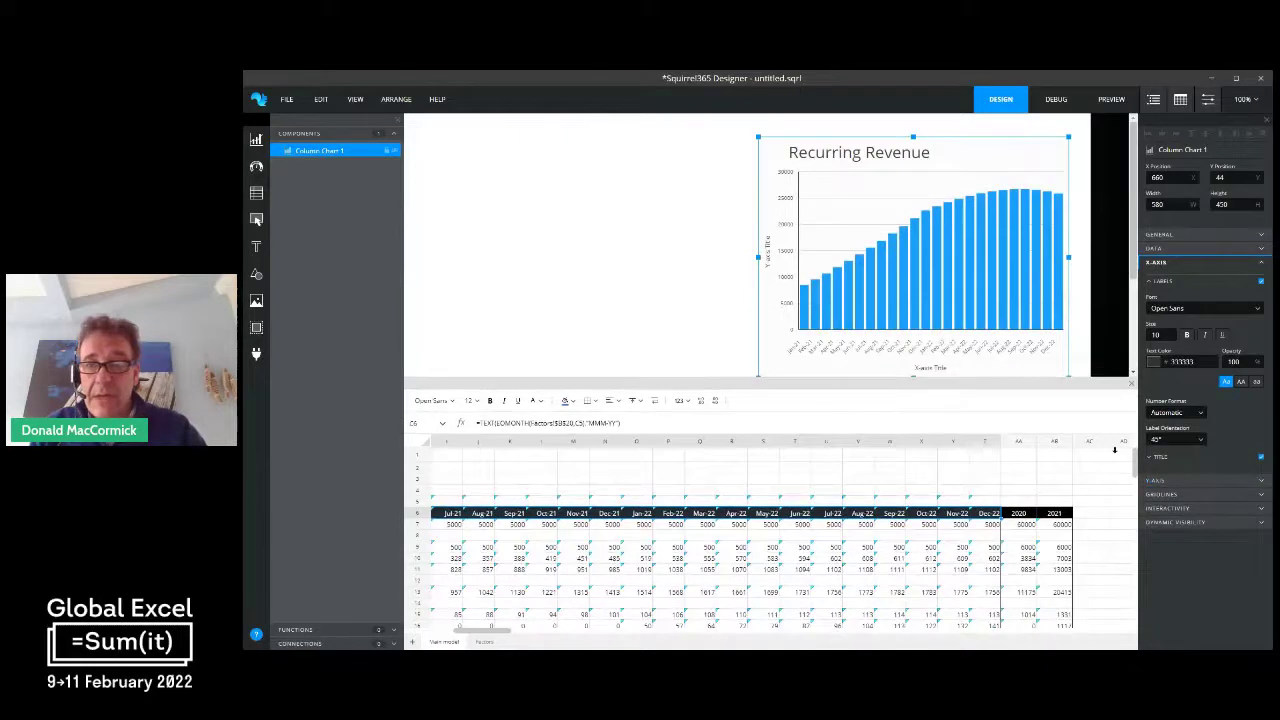
{"action": "left_click", "coordinate": [1215, 481]}
{"action": "scroll", "coordinate": [1247, 571], "scroll_direction": "down", "scroll_amount": 1}
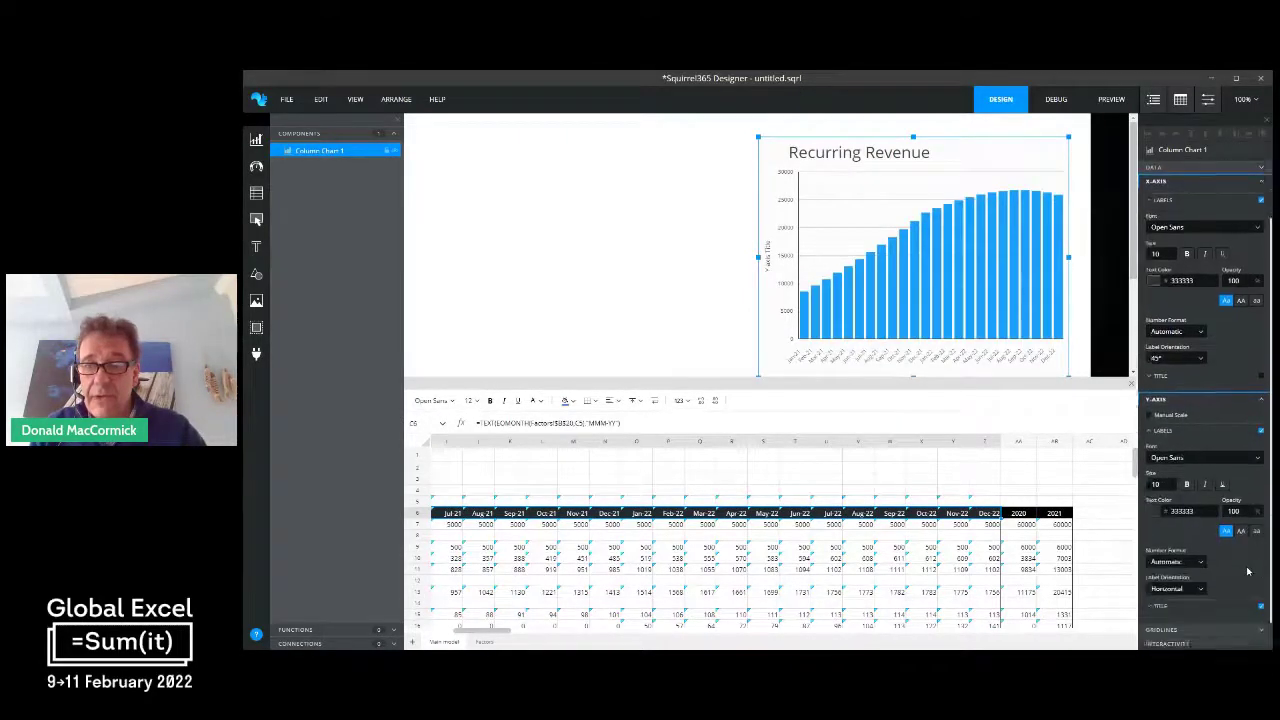
{"action": "scroll", "coordinate": [1255, 580], "scroll_direction": "down", "scroll_amount": 1}
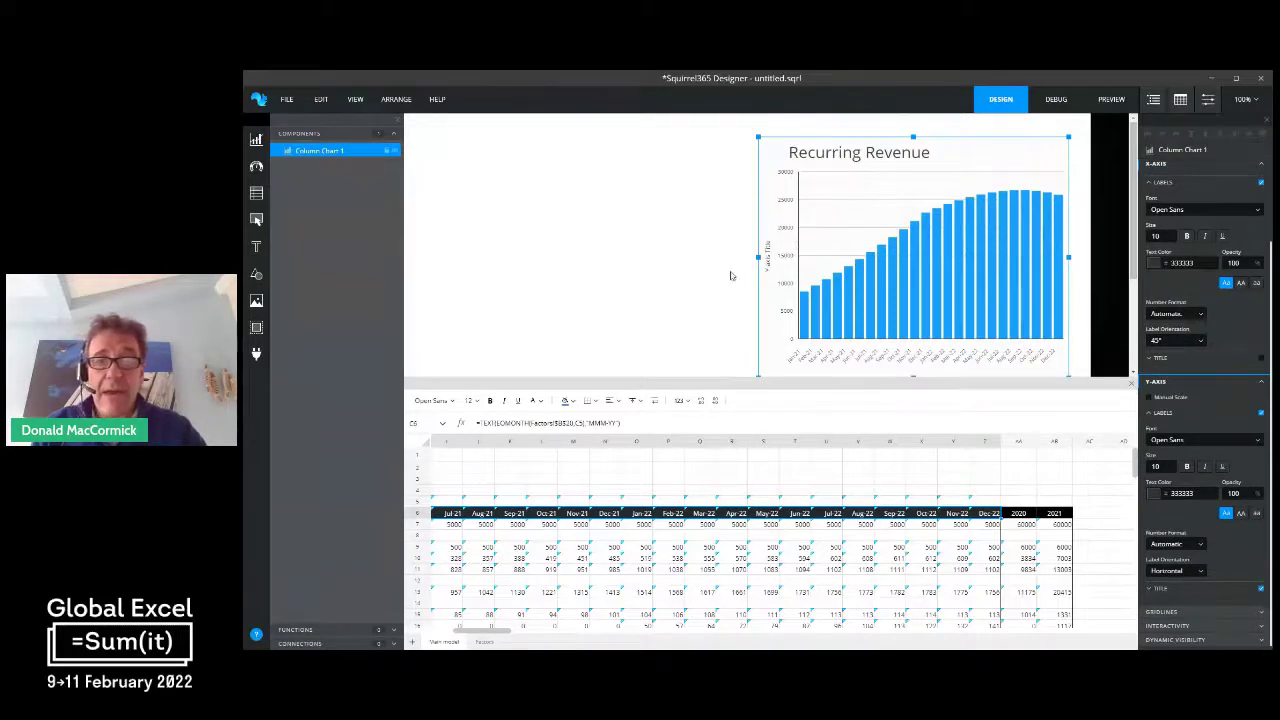
{"action": "left_click_drag", "start_coordinate": [913, 377], "coordinate": [913, 415]}
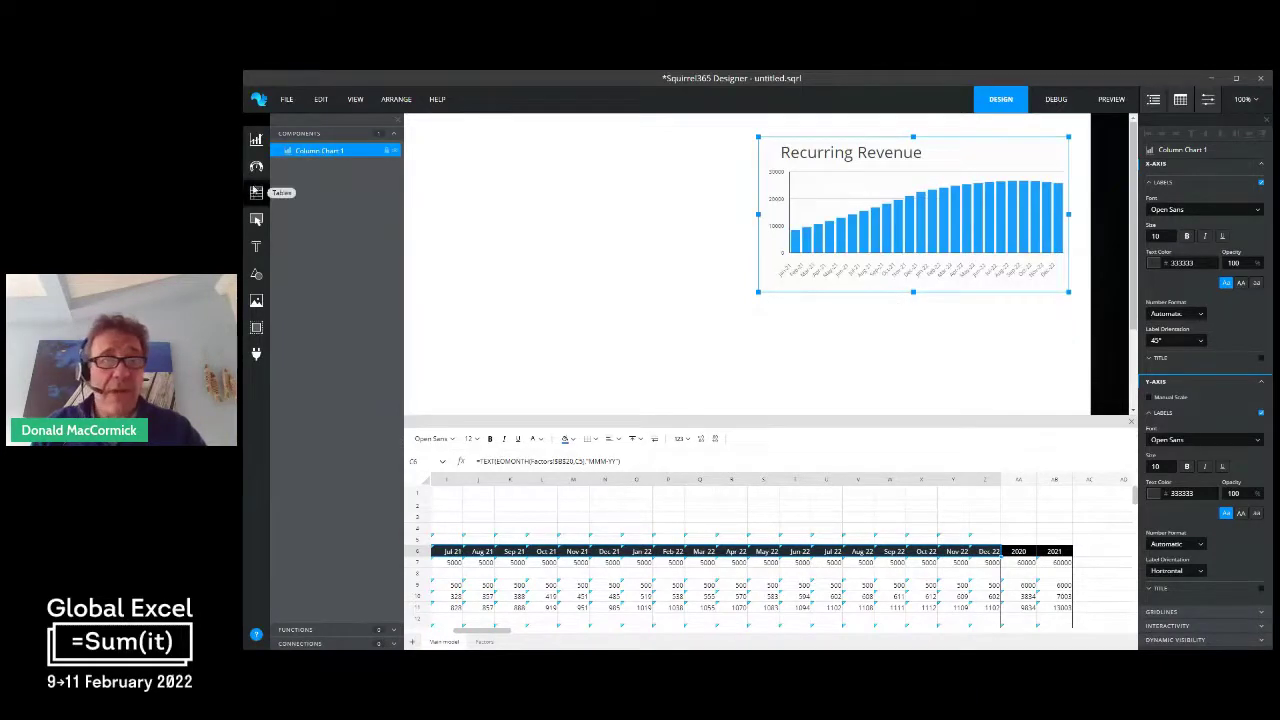
Place a DataTable from the Tables toolbar beneath the chart
{"action": "left_click", "coordinate": [257, 194]}
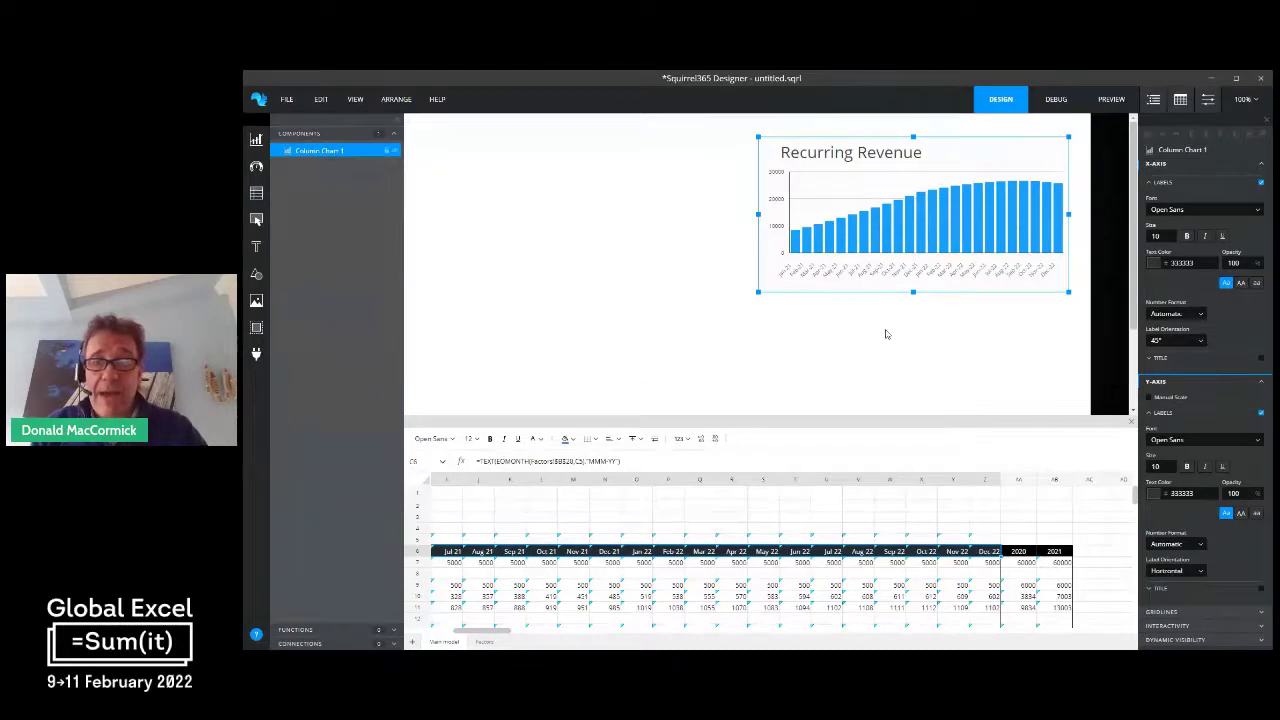
{"action": "left_click", "coordinate": [827, 320]}
{"action": "left_click", "coordinate": [257, 194]}
{"action": "left_click_drag", "start_coordinate": [299, 205], "coordinate": [812, 300]}
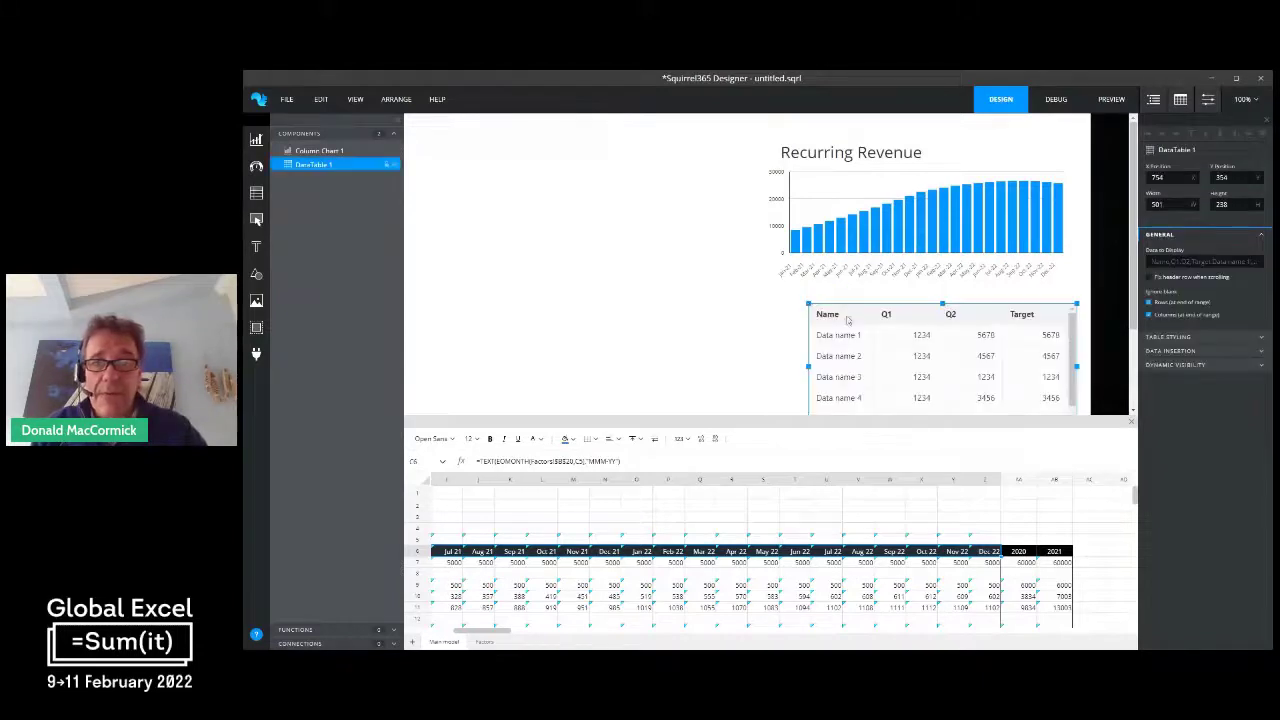
Set the table's Data to Display to the Main model B22:D29 summary range
{"action": "left_click", "coordinate": [1259, 254]}
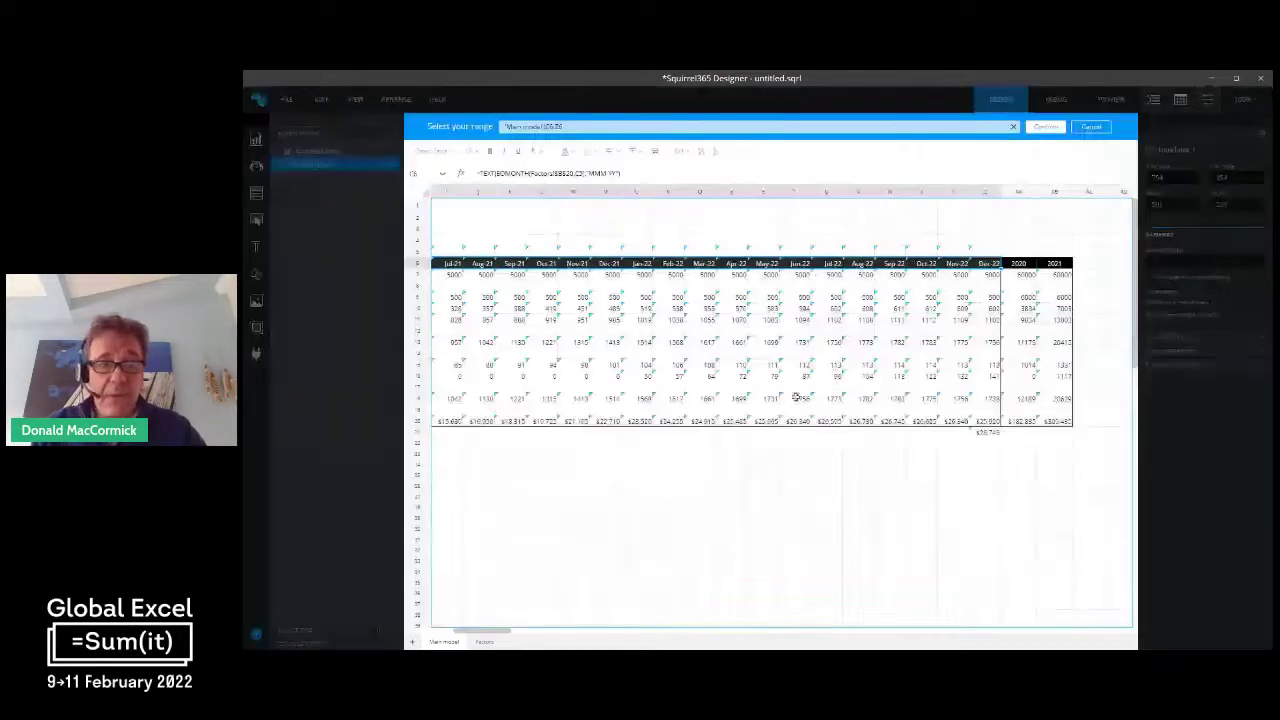
{"action": "left_click", "coordinate": [463, 513]}
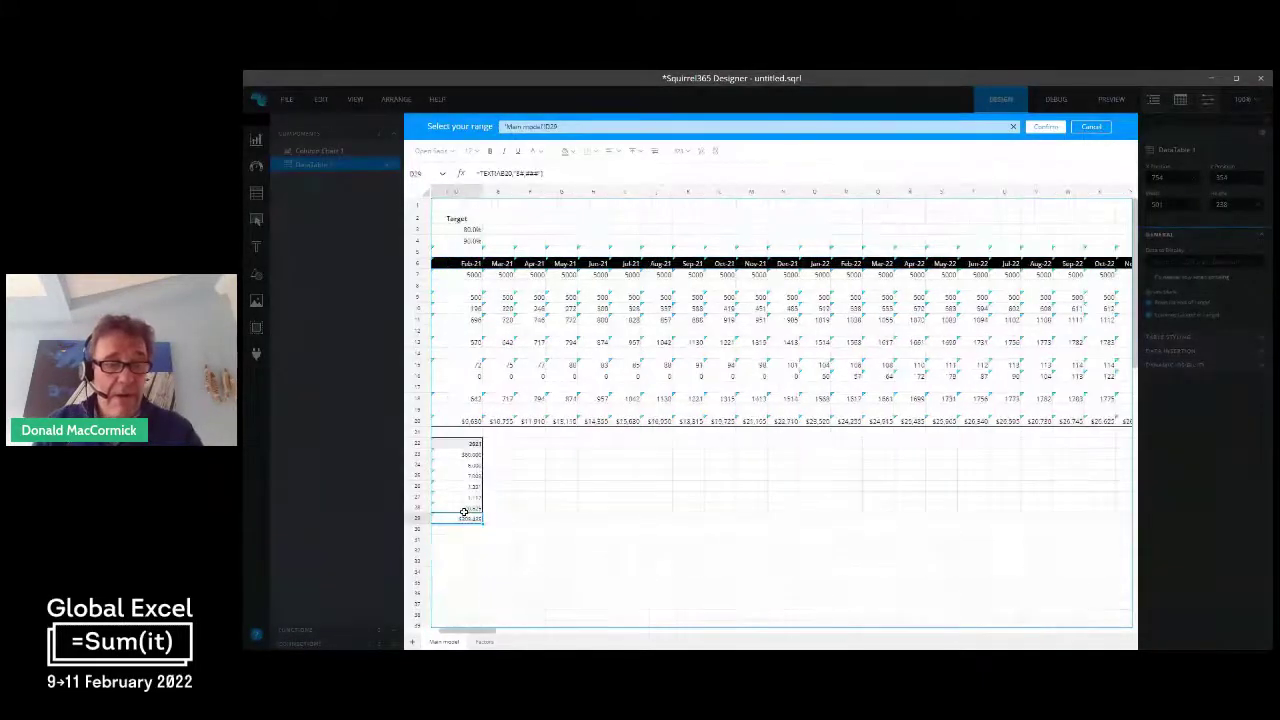
{"action": "left_click", "coordinate": [463, 511]}
{"action": "key", "text": "Up"}
{"action": "key", "text": "Up"}
{"action": "key", "text": "Up"}
{"action": "key", "text": "Up"}
{"action": "key", "text": "Up"}
{"action": "key", "text": "Up"}
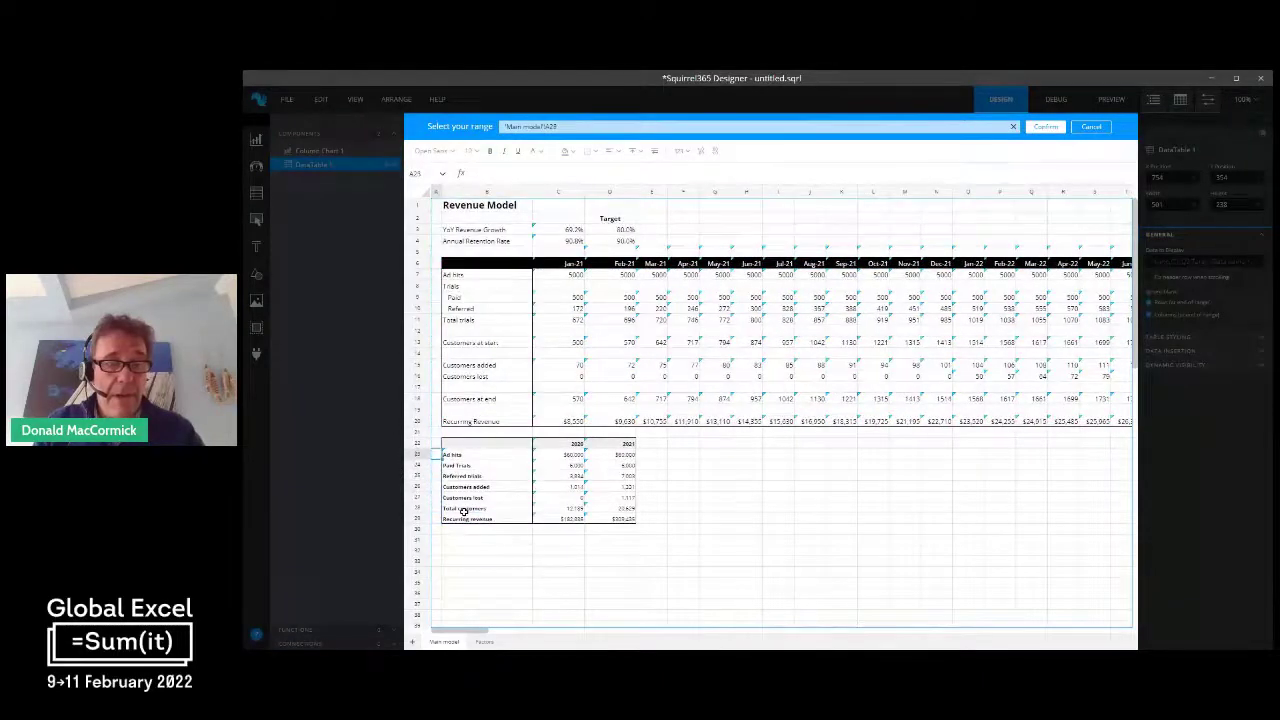
{"action": "key", "text": "Right"}
{"action": "key", "text": "shift+Down"}
{"action": "key", "text": "shift+Right"}
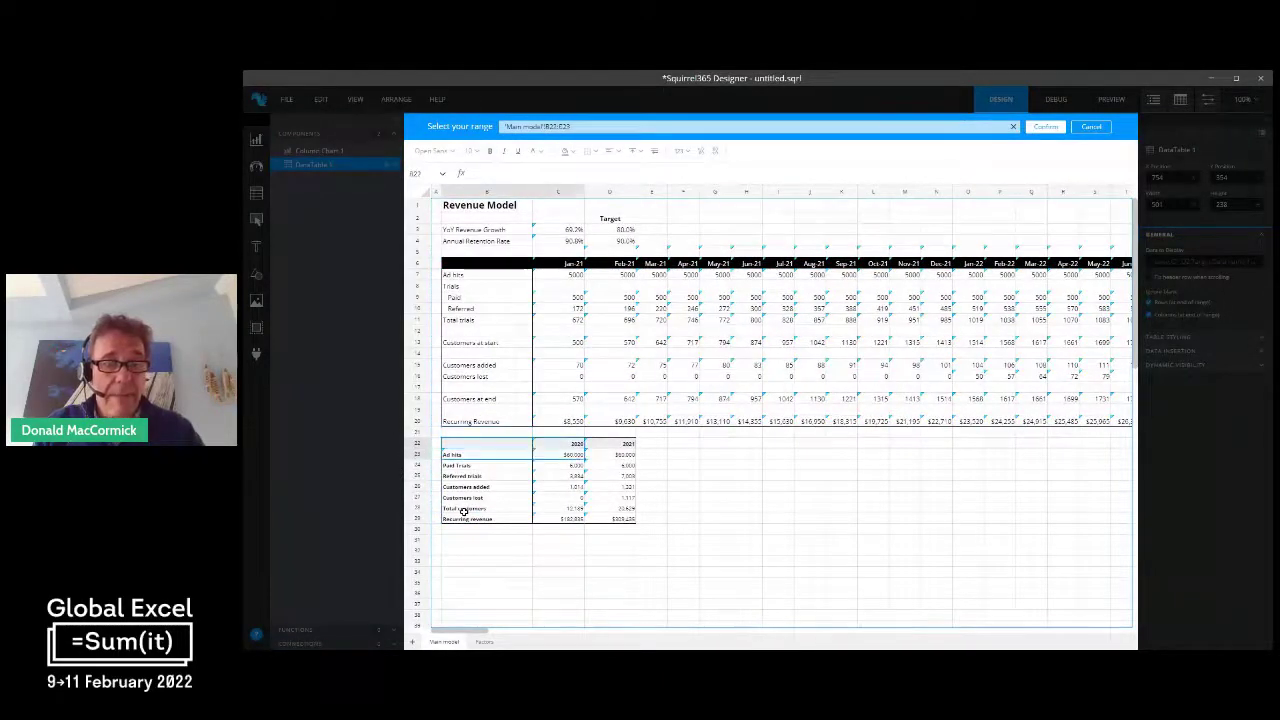
{"action": "key", "text": "shift+Down"}
{"action": "key", "text": "shift+Down"}
{"action": "key", "text": "shift+Down"}
{"action": "key", "text": "shift+Down"}
{"action": "key", "text": "shift+Down"}
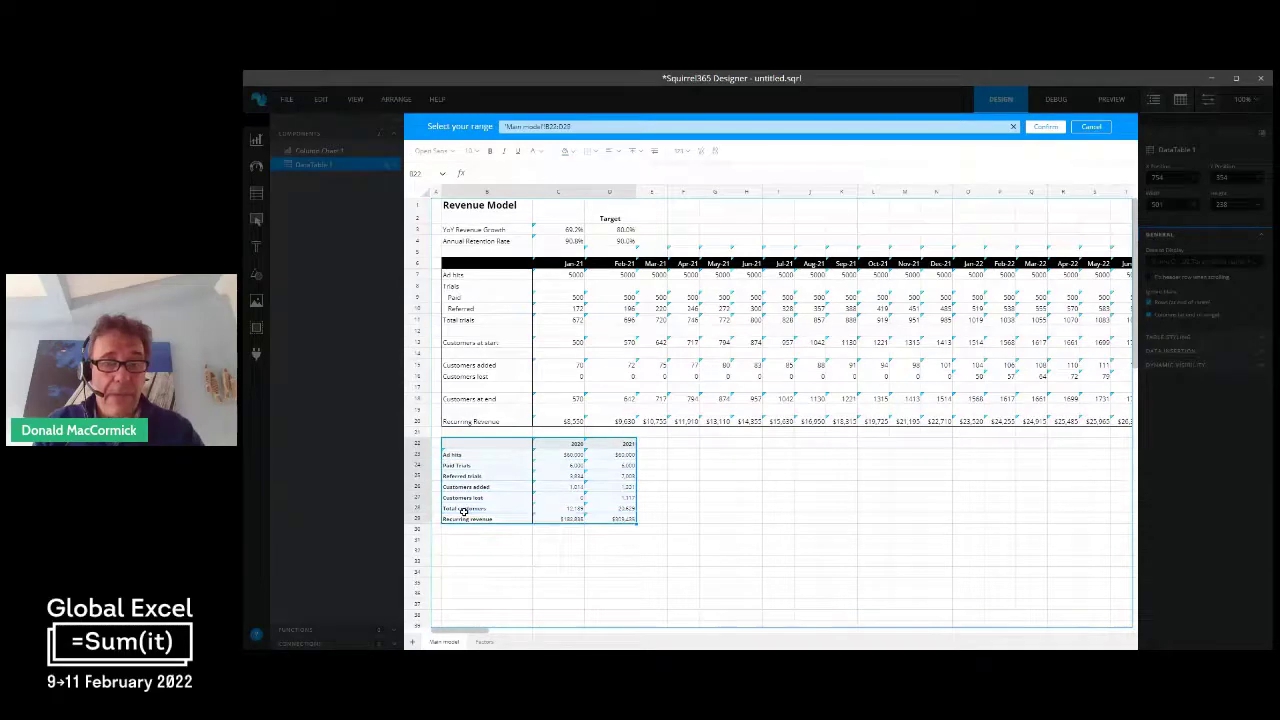
{"action": "left_click", "coordinate": [1045, 126]}
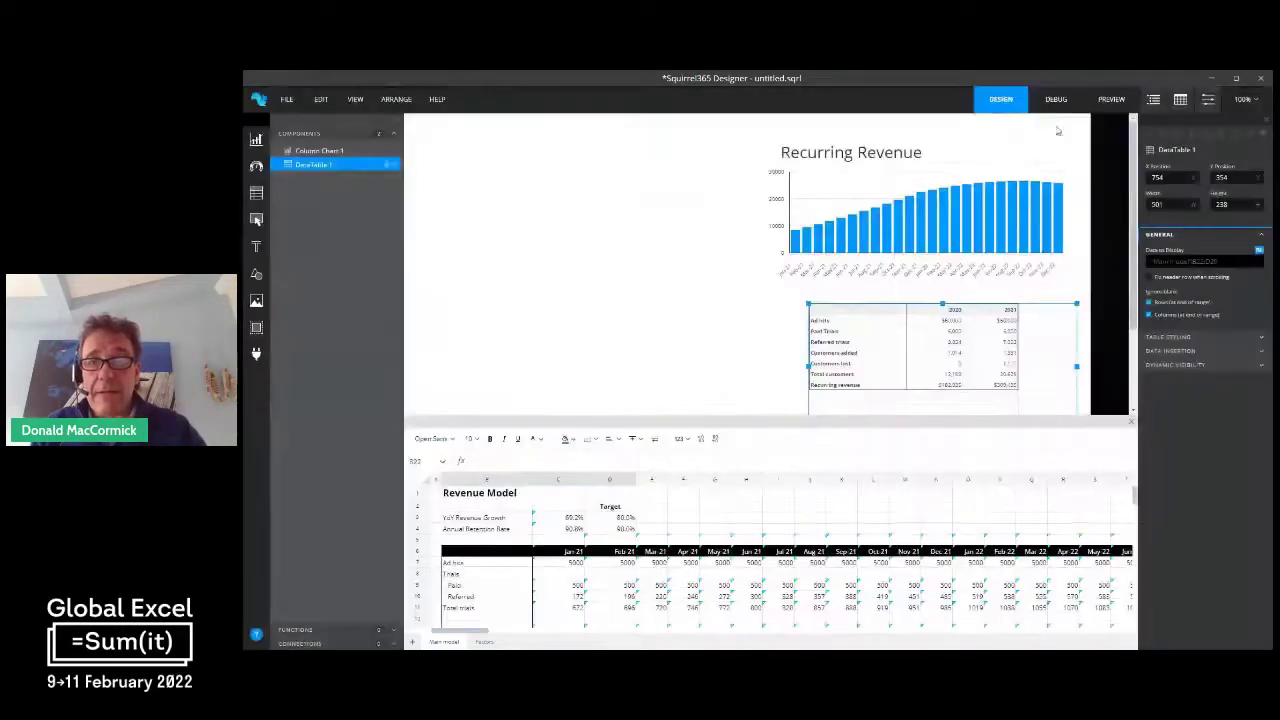
Open the table styling options and check the full table on the canvas
{"action": "left_click", "coordinate": [1168, 340]}
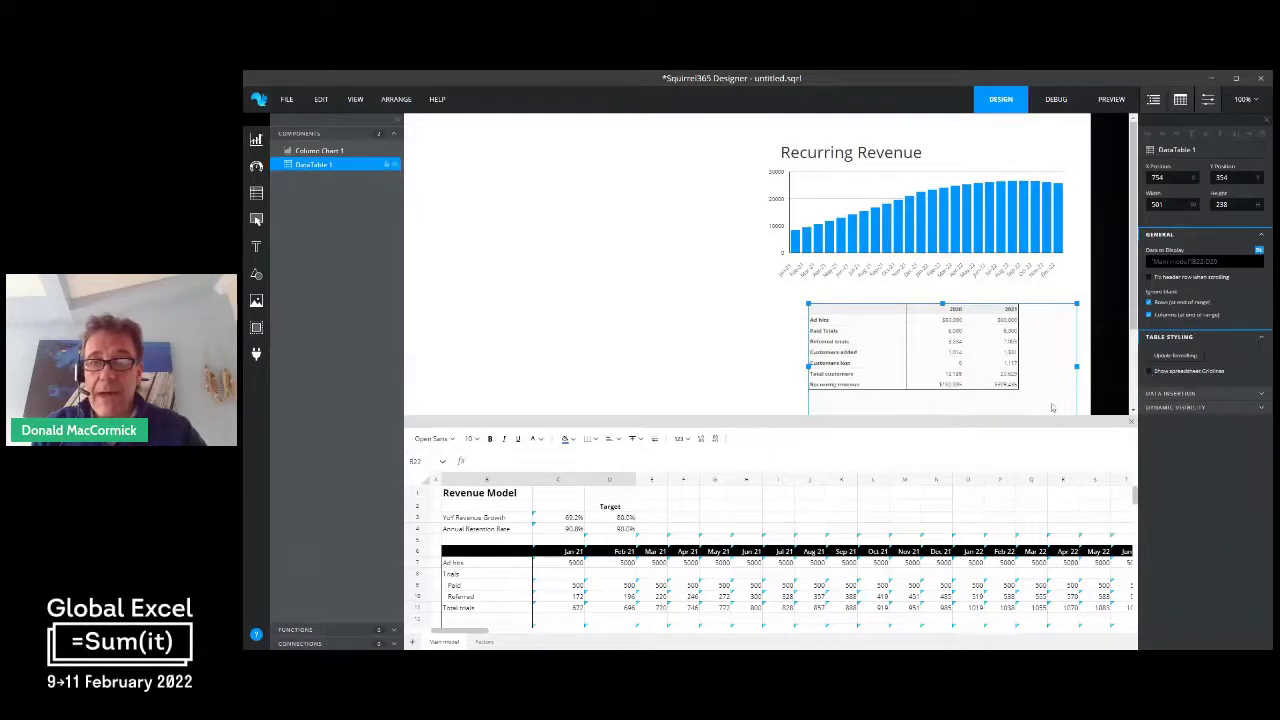
{"action": "left_click", "coordinate": [952, 418]}
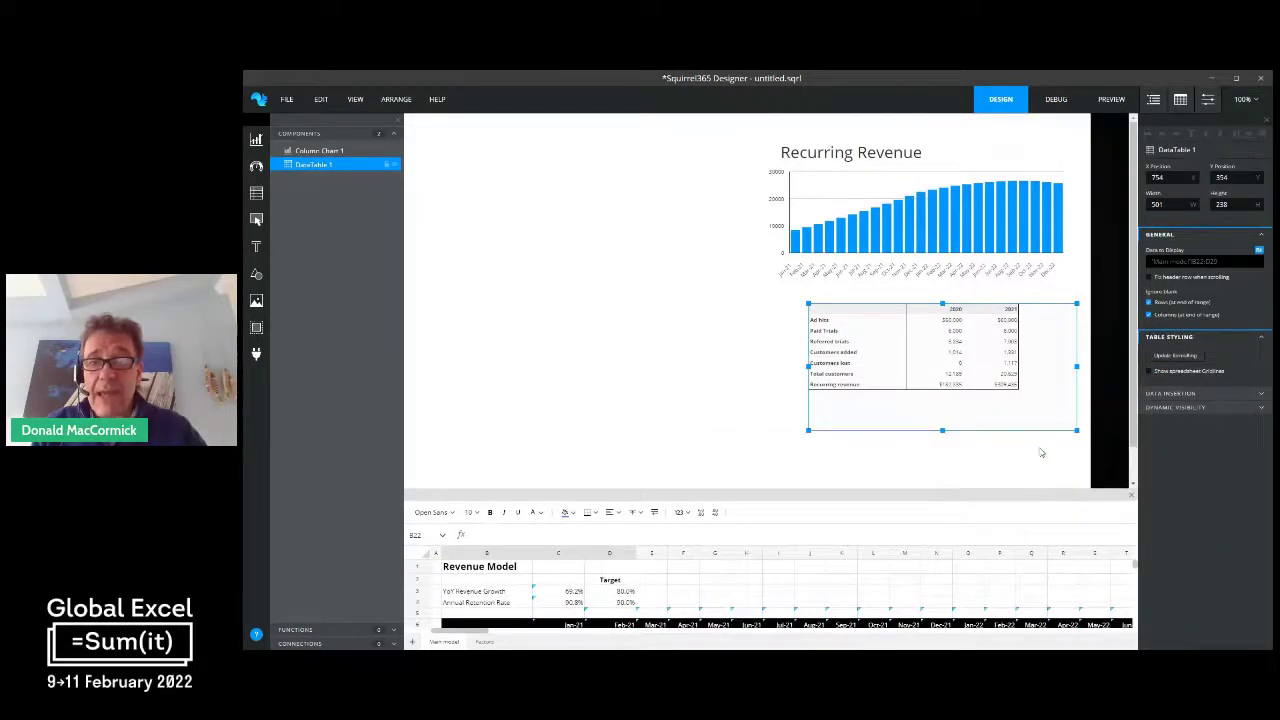
{"action": "left_click", "coordinate": [1041, 453]}
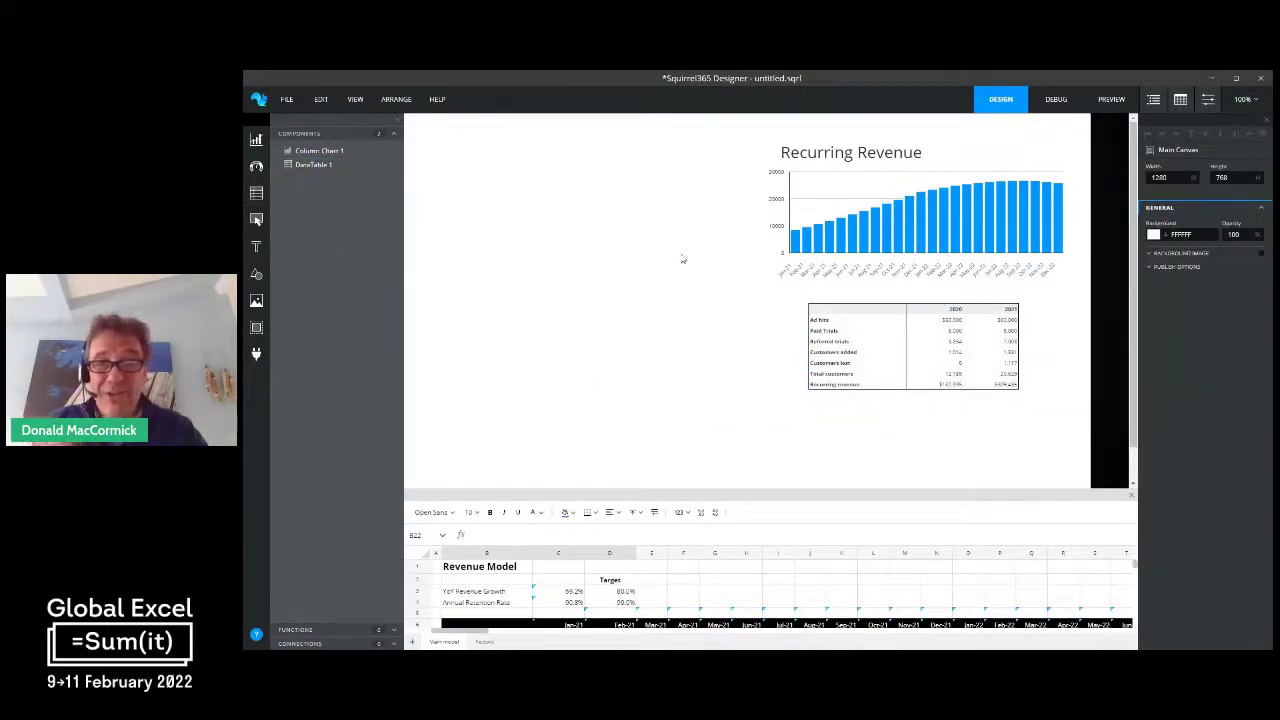
Place a slider left of the chart and format its values as percentages
{"action": "left_click", "coordinate": [257, 219]}
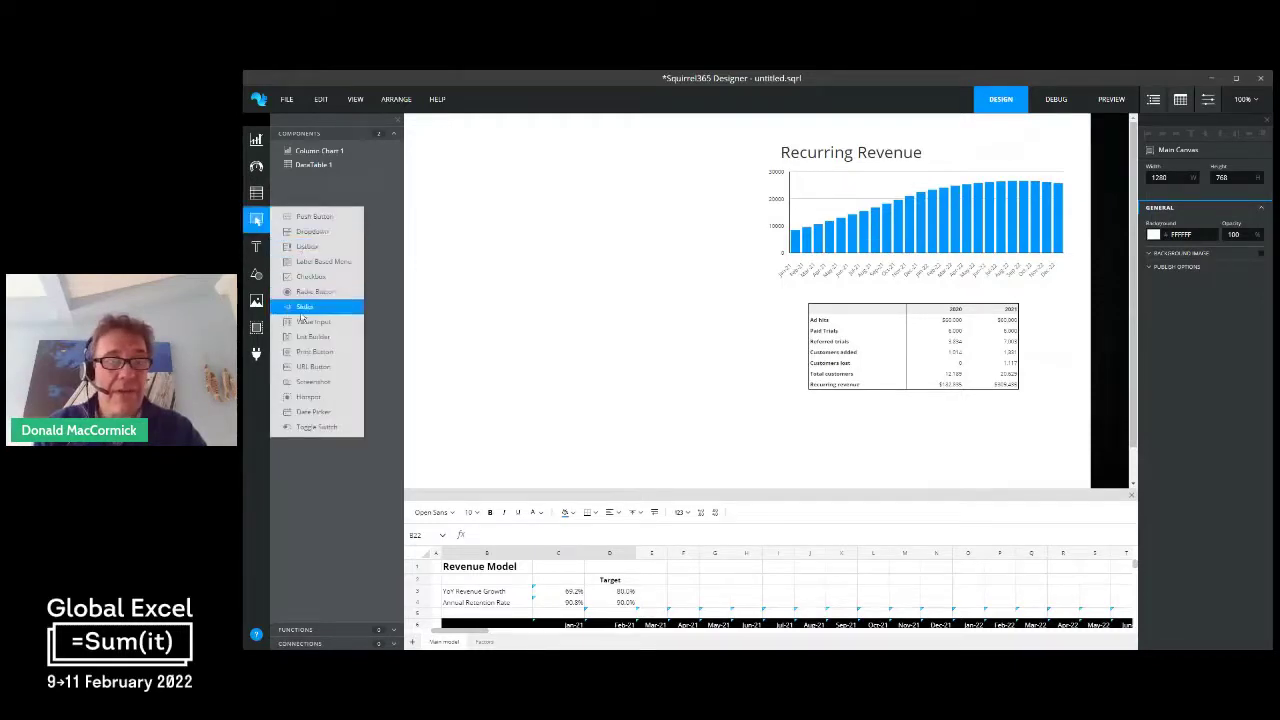
{"action": "left_click_drag", "start_coordinate": [327, 300], "coordinate": [450, 198]}
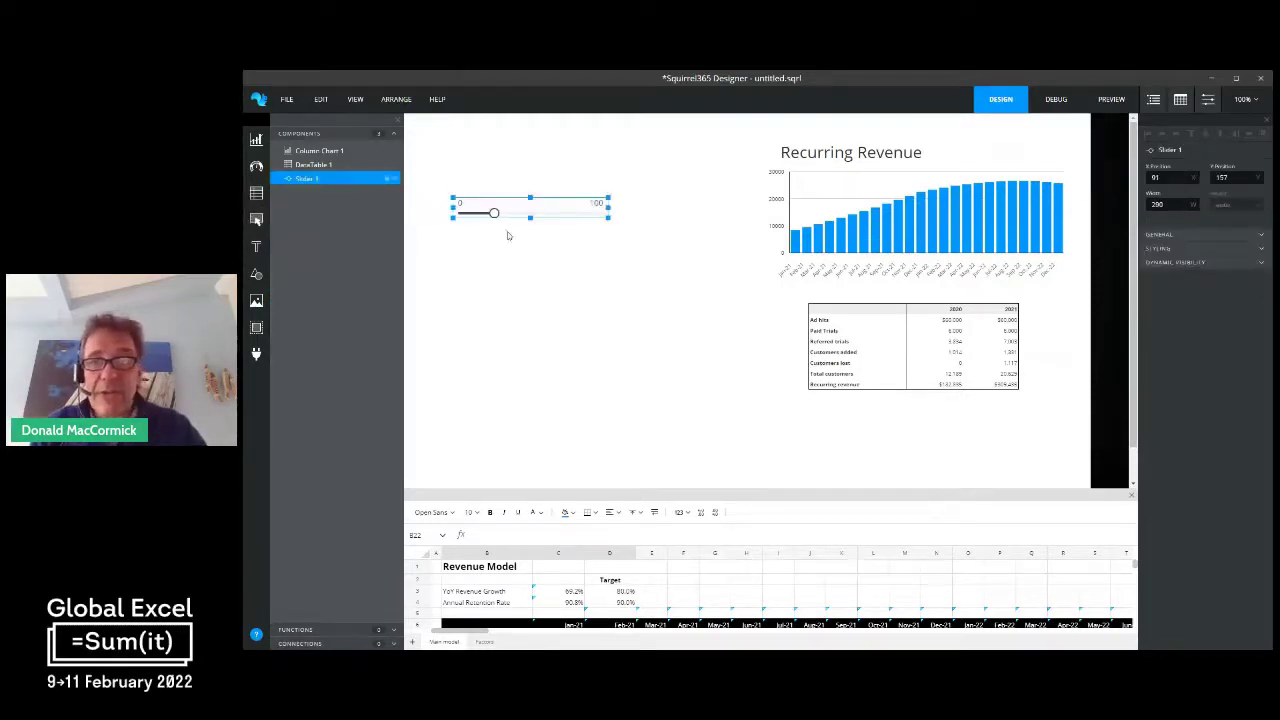
{"action": "left_click", "coordinate": [1160, 234]}
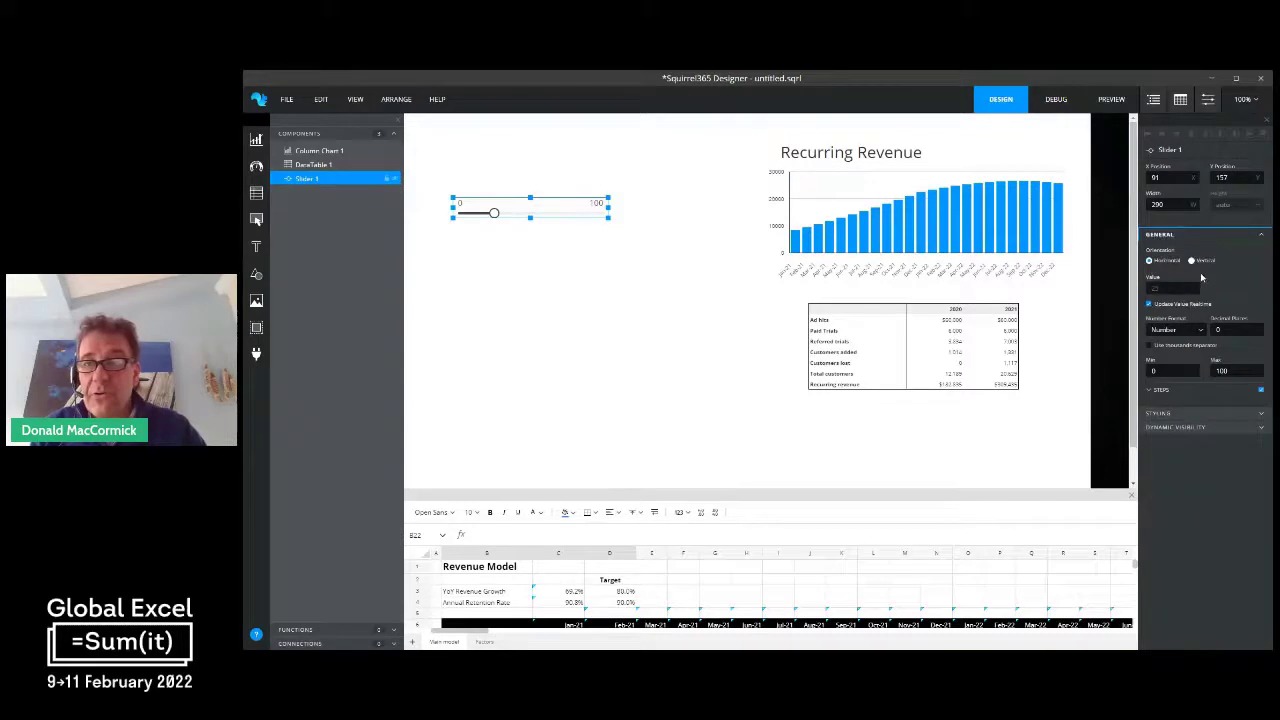
{"action": "left_click", "coordinate": [1177, 329]}
{"action": "left_click", "coordinate": [1168, 340]}
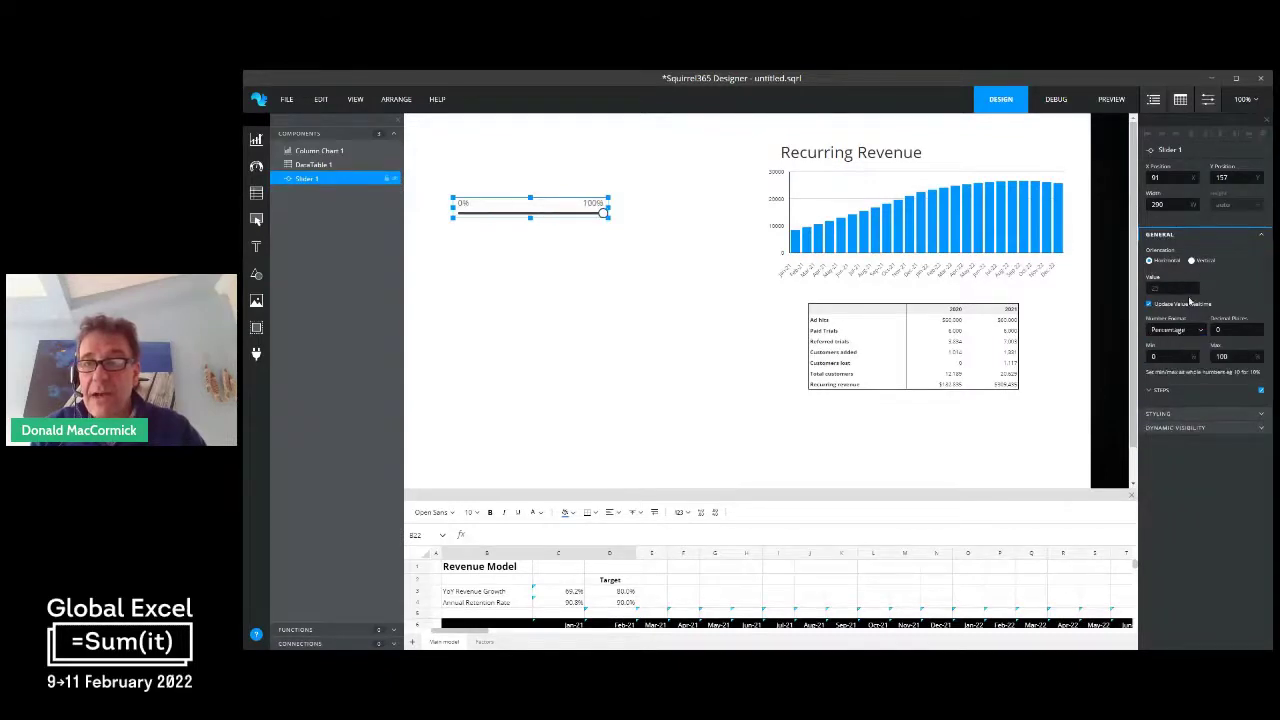
Link the slider's value to Factors!B9, the Monthly Churn cell
{"action": "left_click", "coordinate": [1194, 280]}
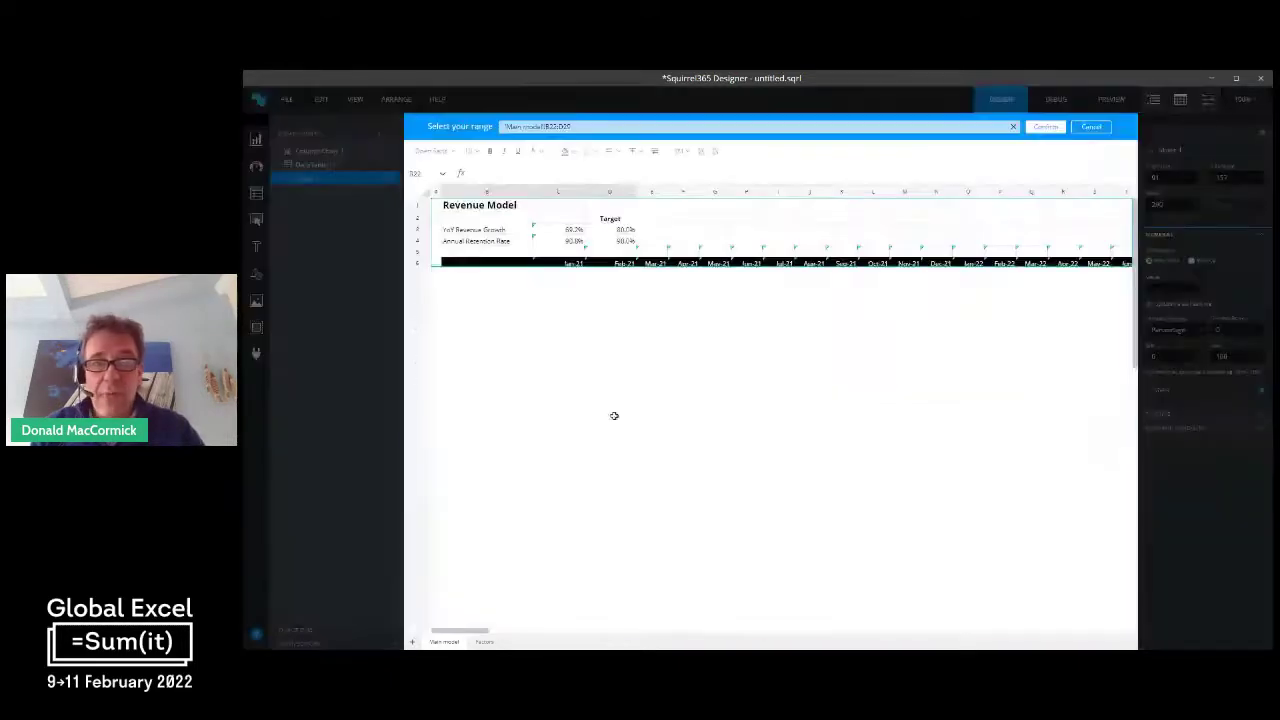
{"action": "left_click", "coordinate": [485, 642]}
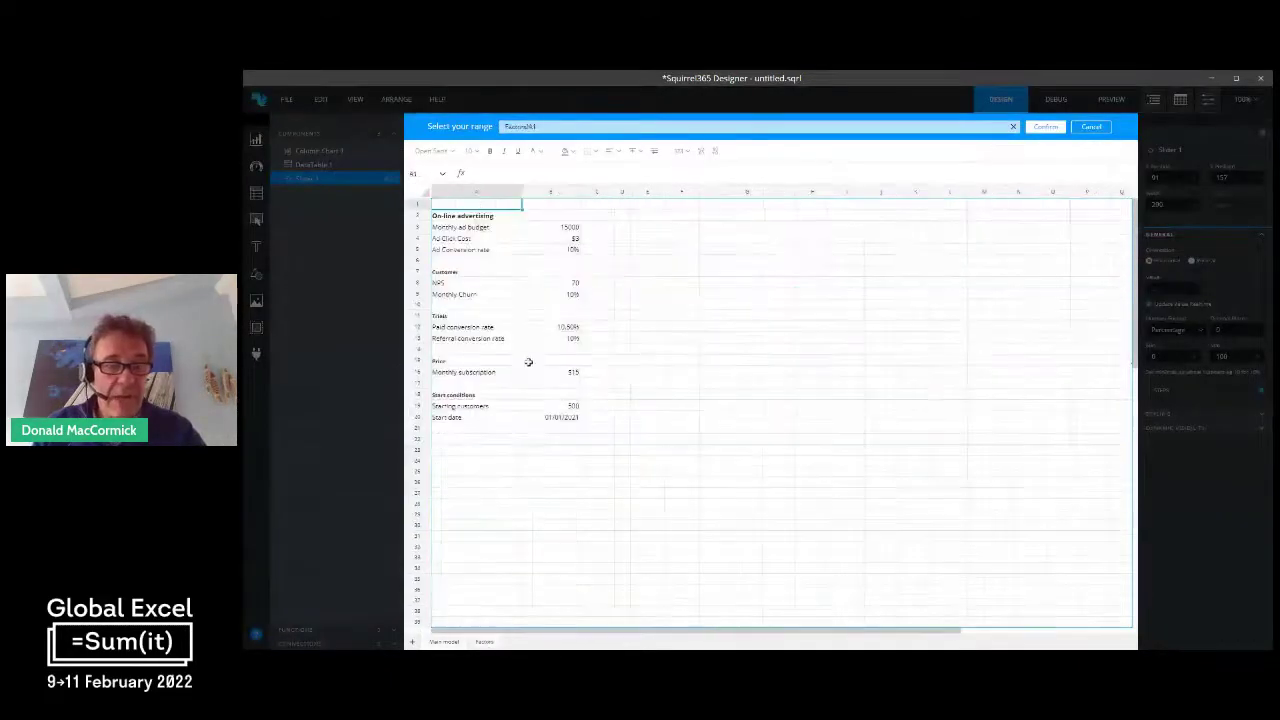
{"action": "left_click", "coordinate": [550, 293]}
{"action": "left_click", "coordinate": [1045, 126]}
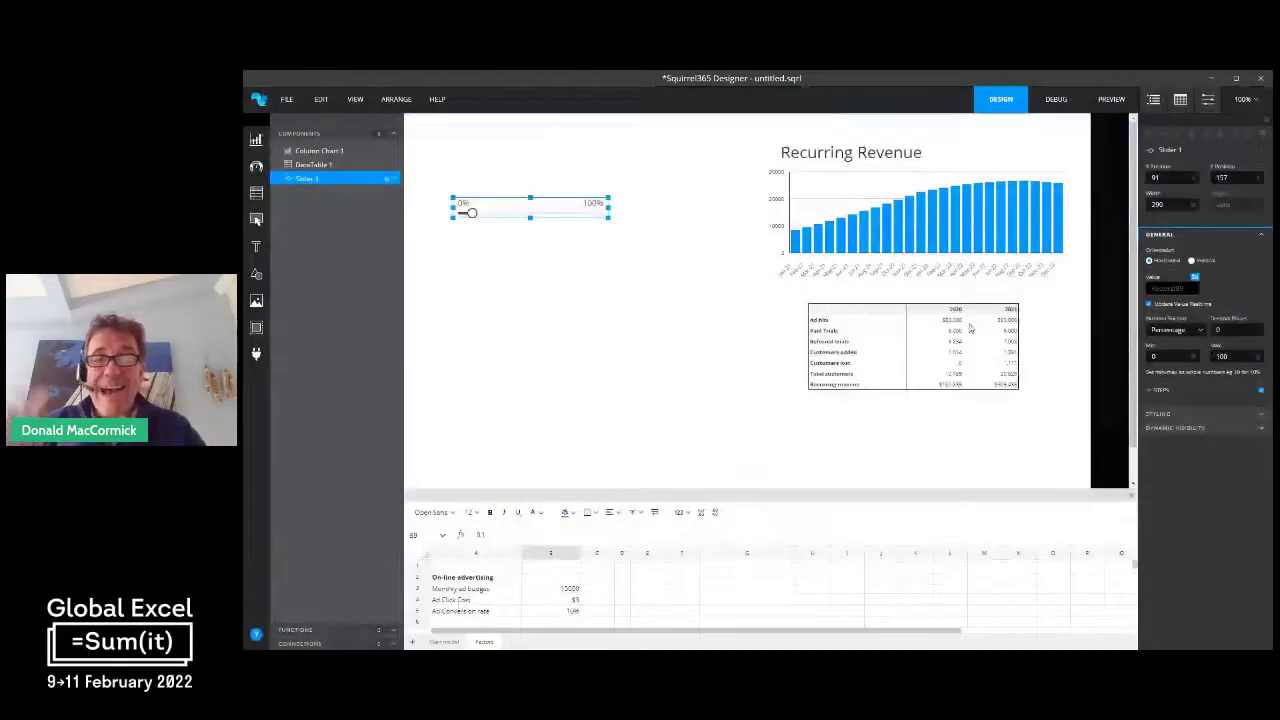
Preview the app and drag the churn slider up to watch the Recurring Revenue chart change
{"action": "left_click", "coordinate": [1109, 102]}
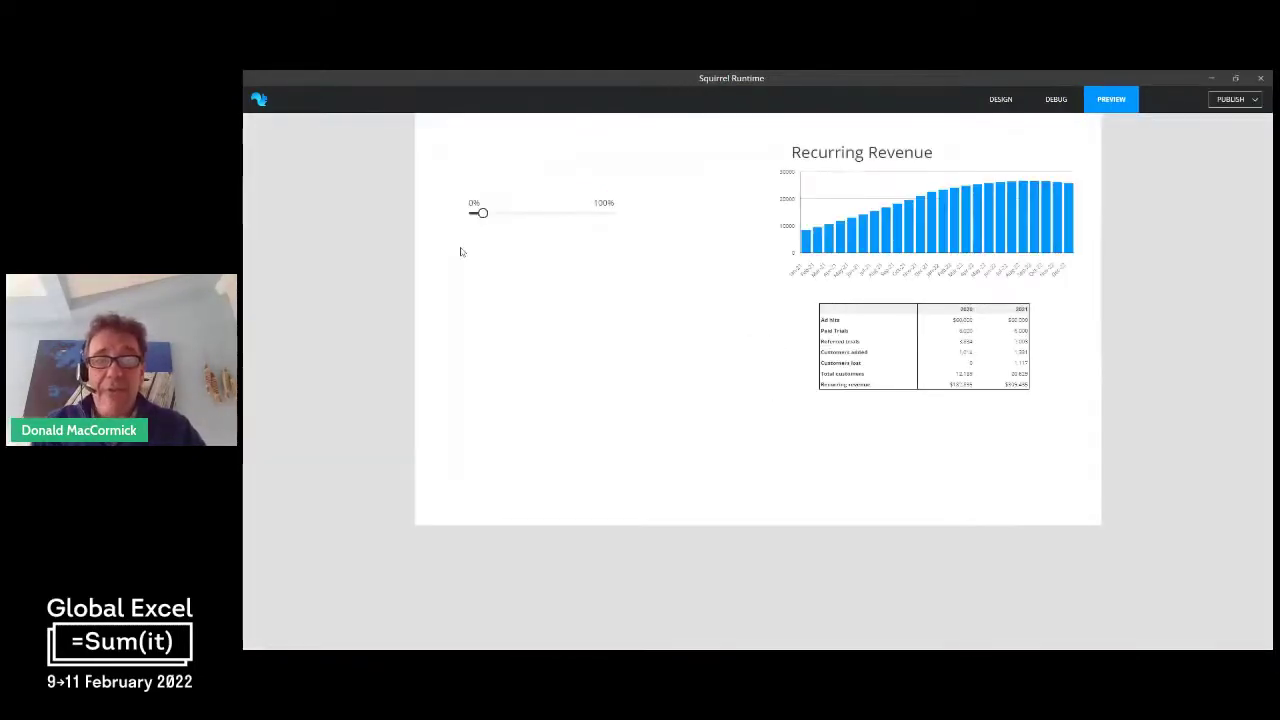
{"action": "mouse_move", "coordinate": [481, 213]}
{"action": "left_mouse_down"}
{"action": "mouse_move", "coordinate": [554, 218]}
{"action": "mouse_move", "coordinate": [497, 216]}
{"action": "left_mouse_up"}
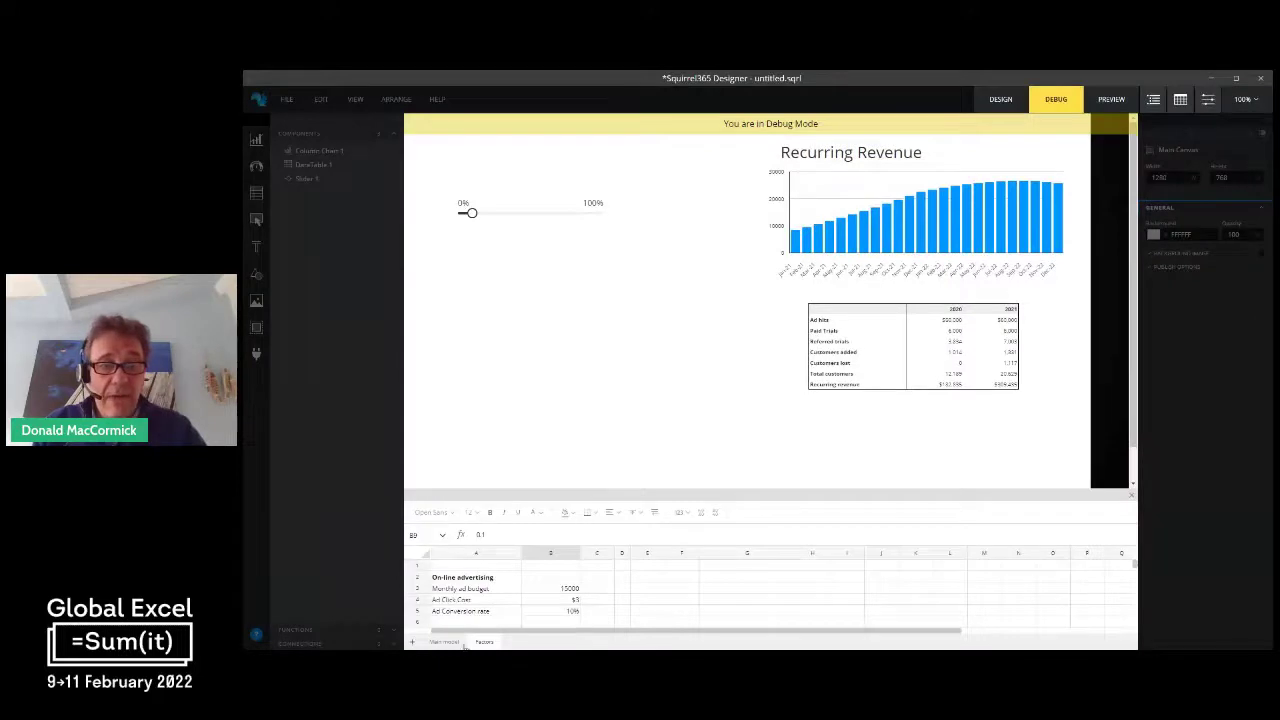
In Debug mode, show the Revenue Model sheet, raise churn to watch revenue recalculate, then preview again
{"action": "left_click", "coordinate": [458, 642]}
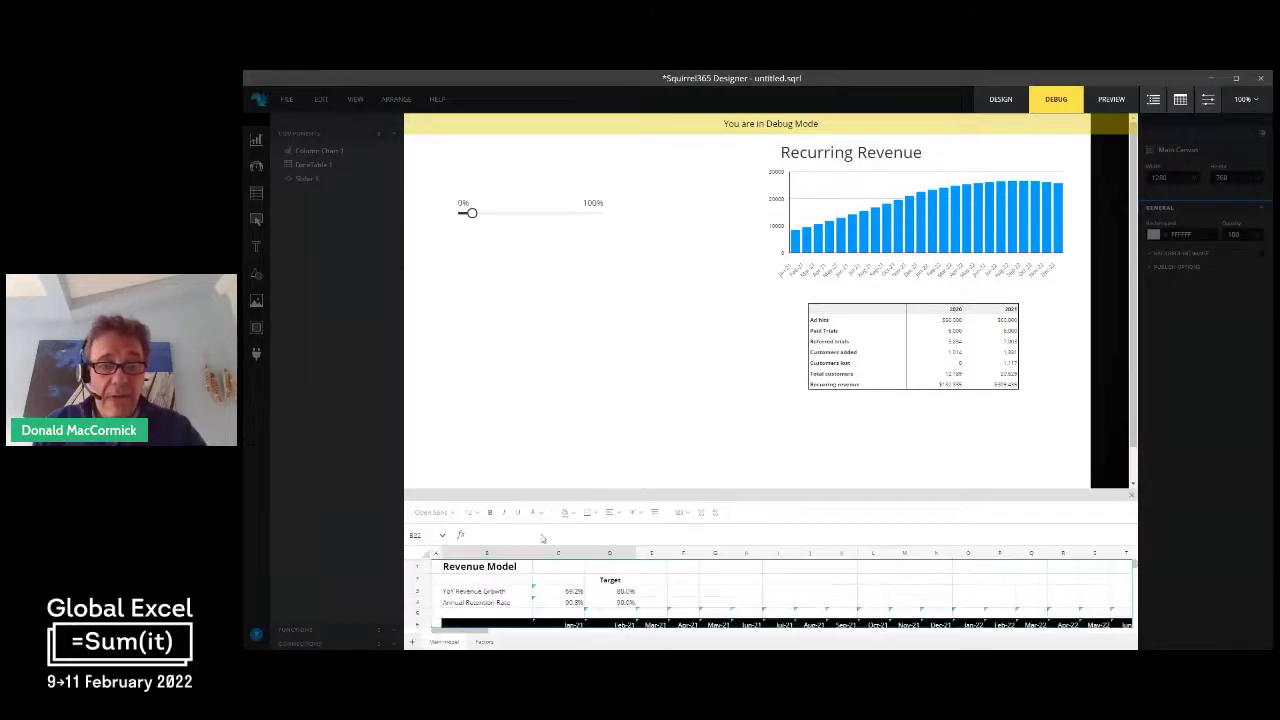
{"action": "left_click_drag", "start_coordinate": [526, 485], "coordinate": [531, 395]}
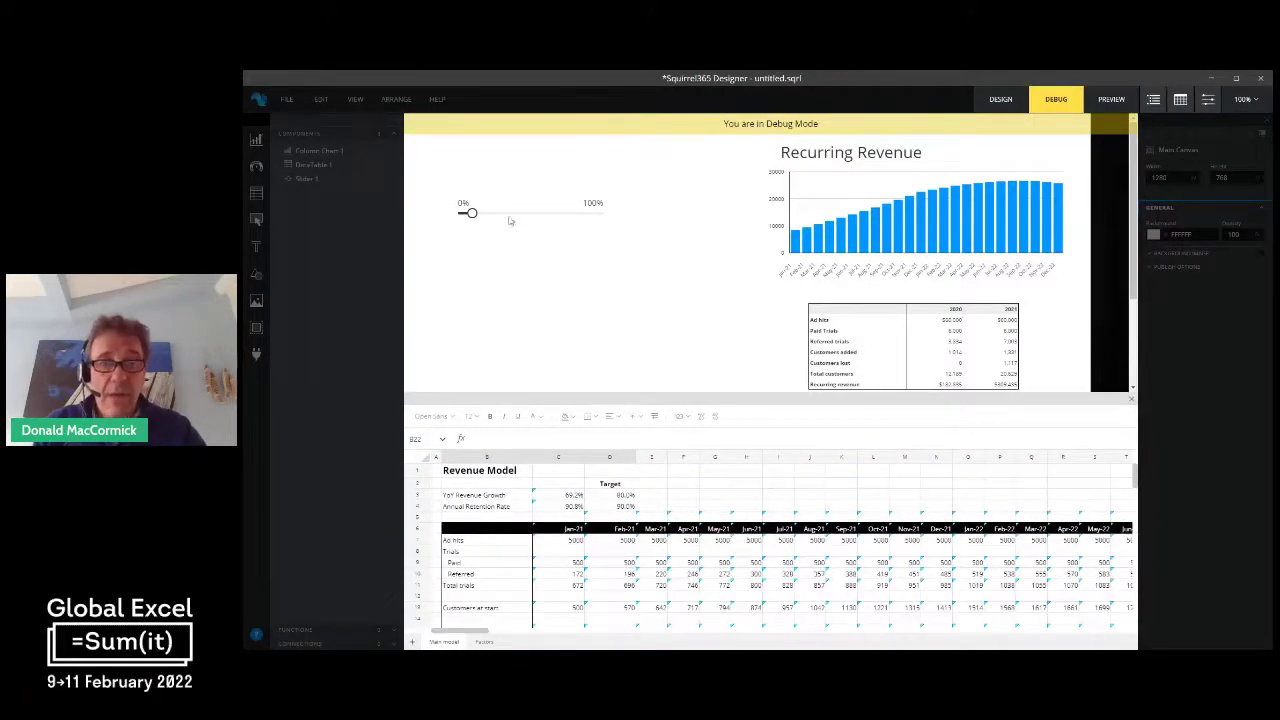
{"action": "left_click_drag", "start_coordinate": [470, 212], "coordinate": [509, 217]}
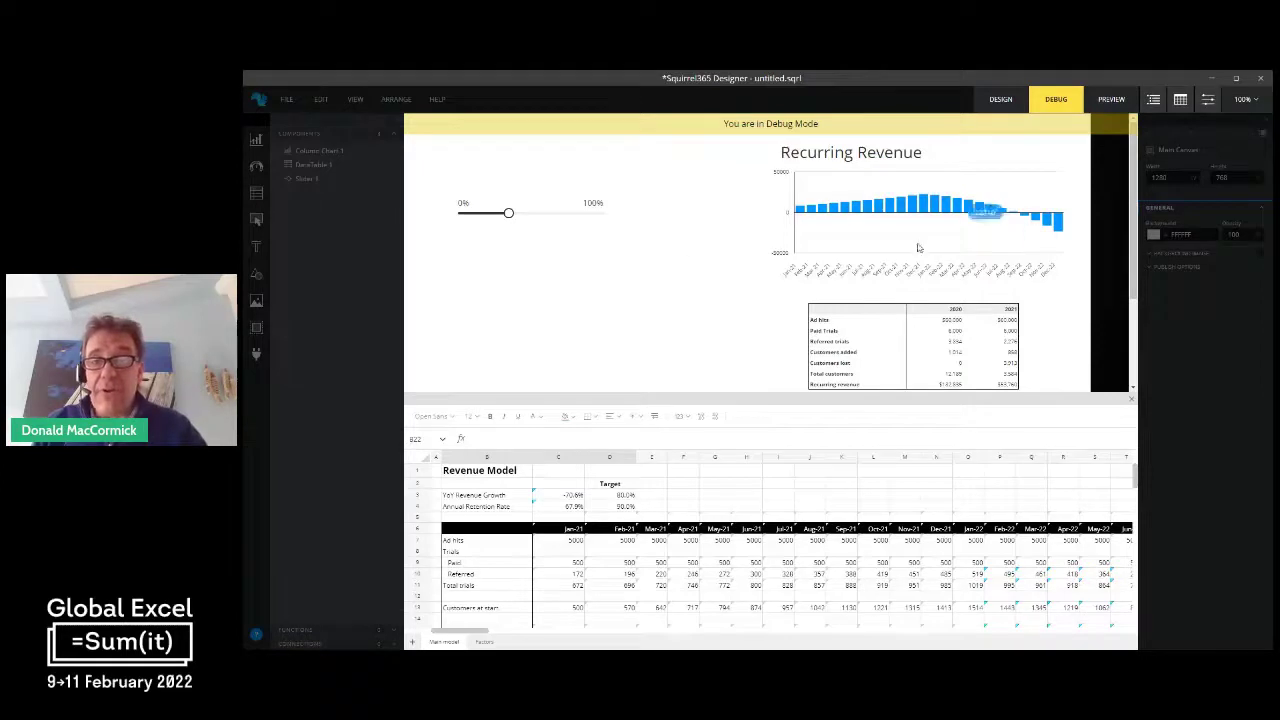
{"action": "left_click", "coordinate": [1102, 101]}
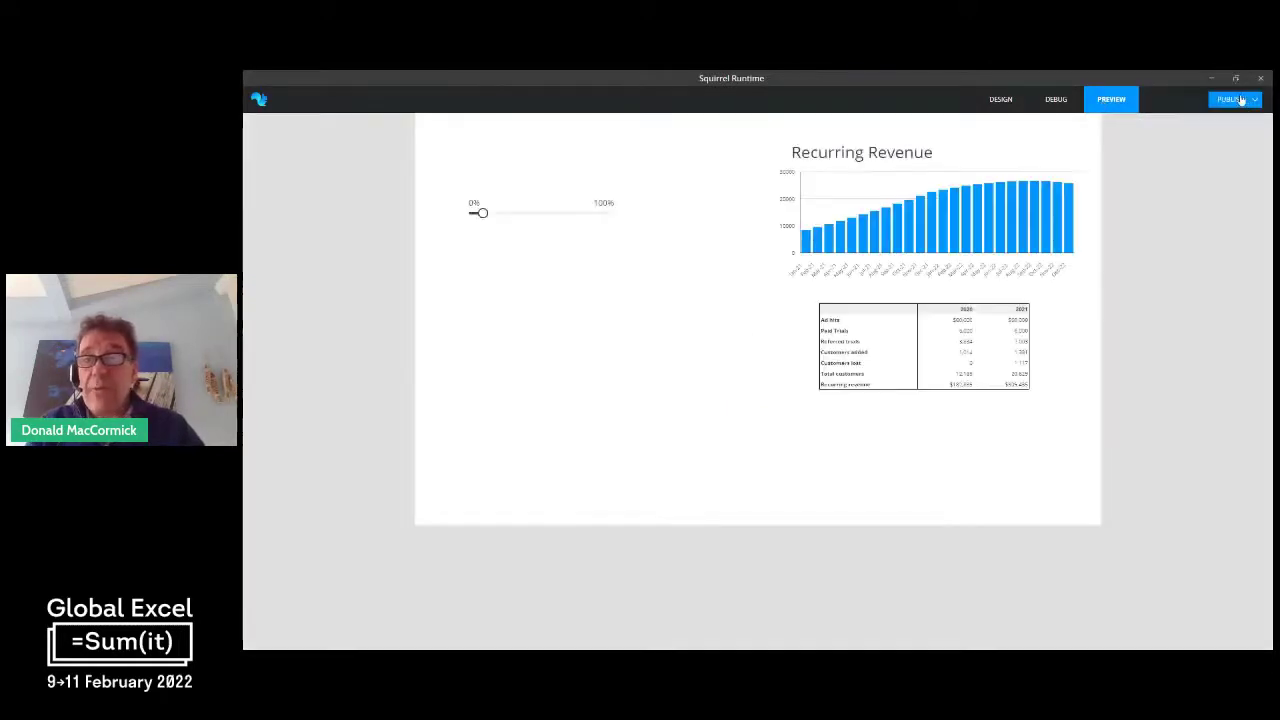
Publish the app to the cloud as a new project, replacing 'My Project' with 'GEZ2022 live'
{"action": "left_click", "coordinate": [1240, 99]}
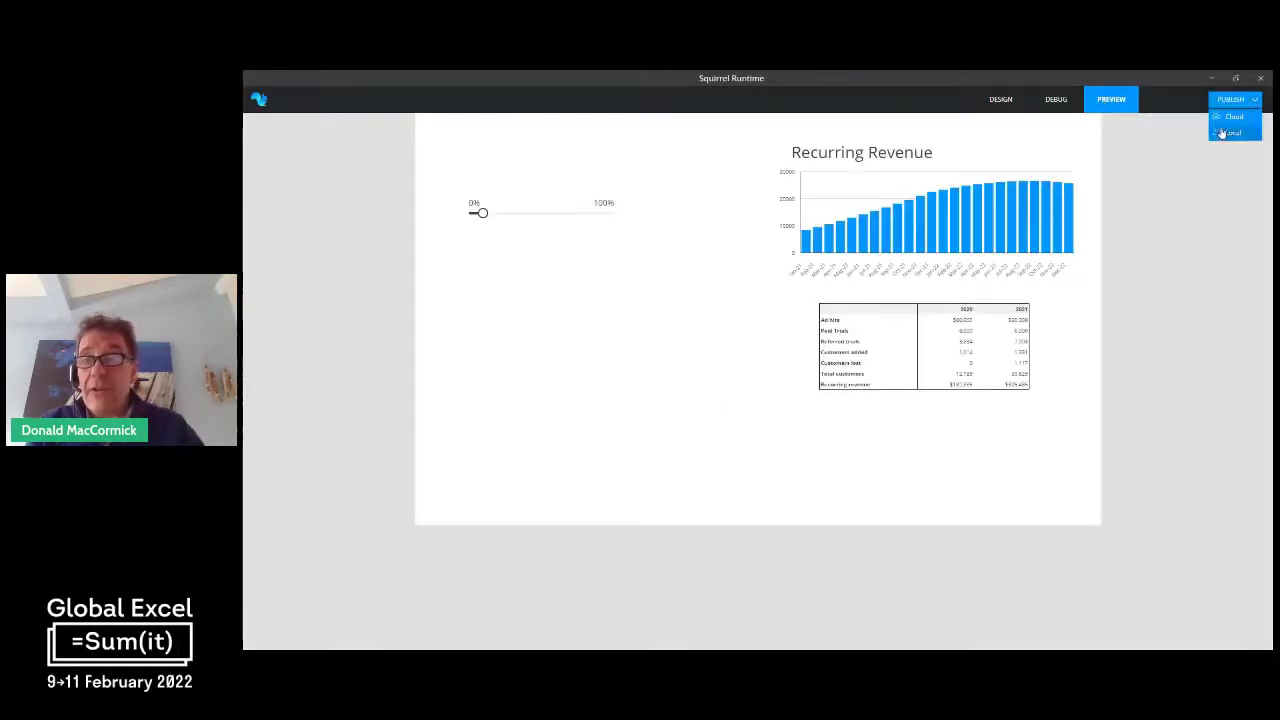
{"action": "left_click", "coordinate": [1225, 128]}
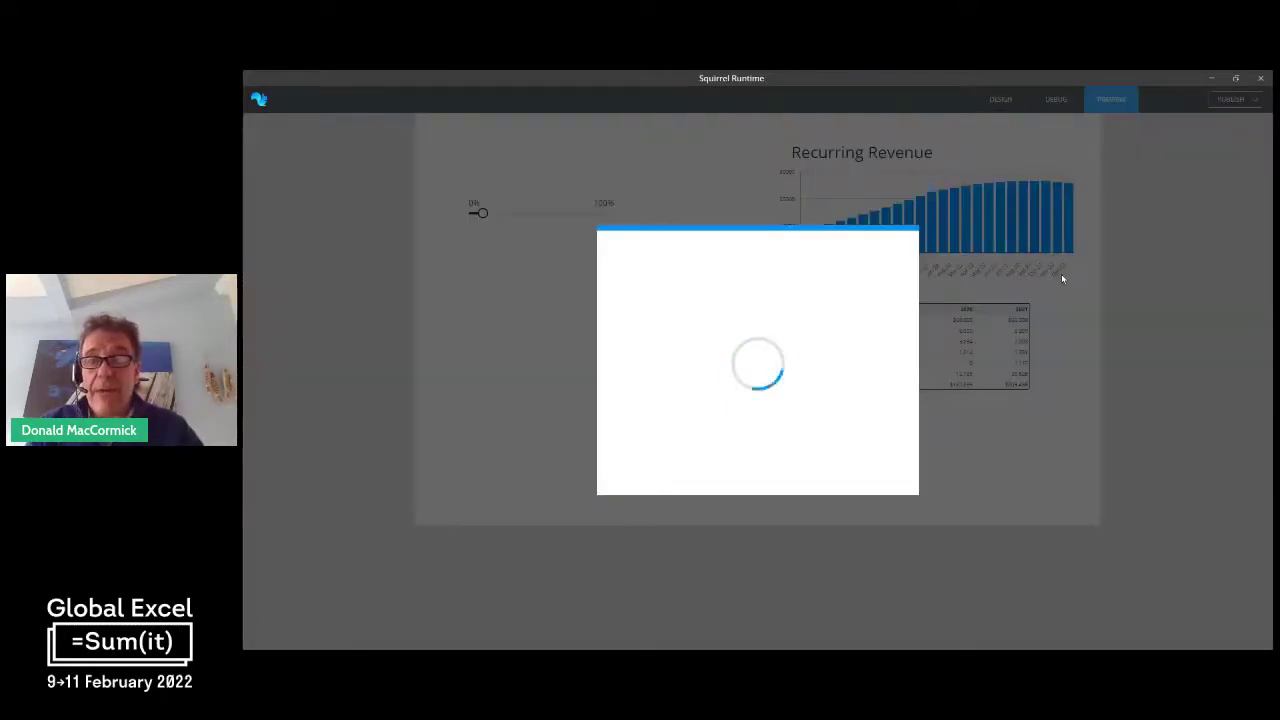
{"action": "left_click_drag", "start_coordinate": [744, 308], "coordinate": [674, 294]}
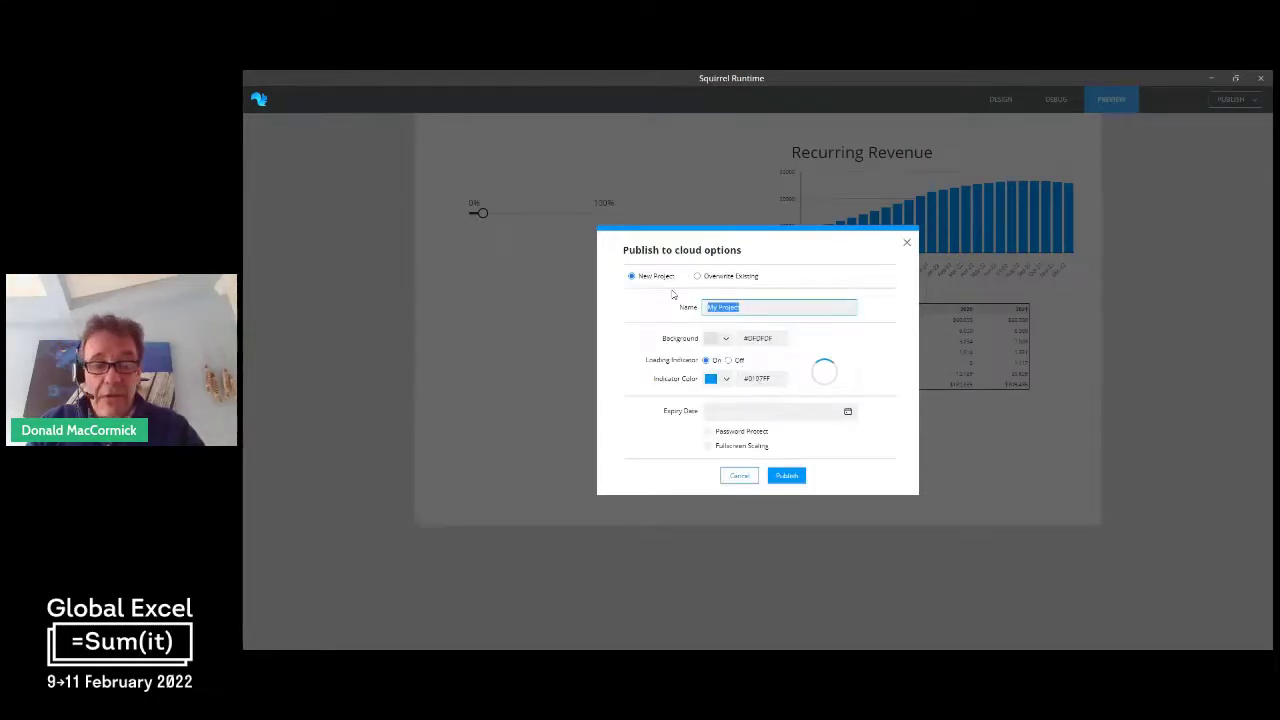
{"action": "type", "text": "U"}
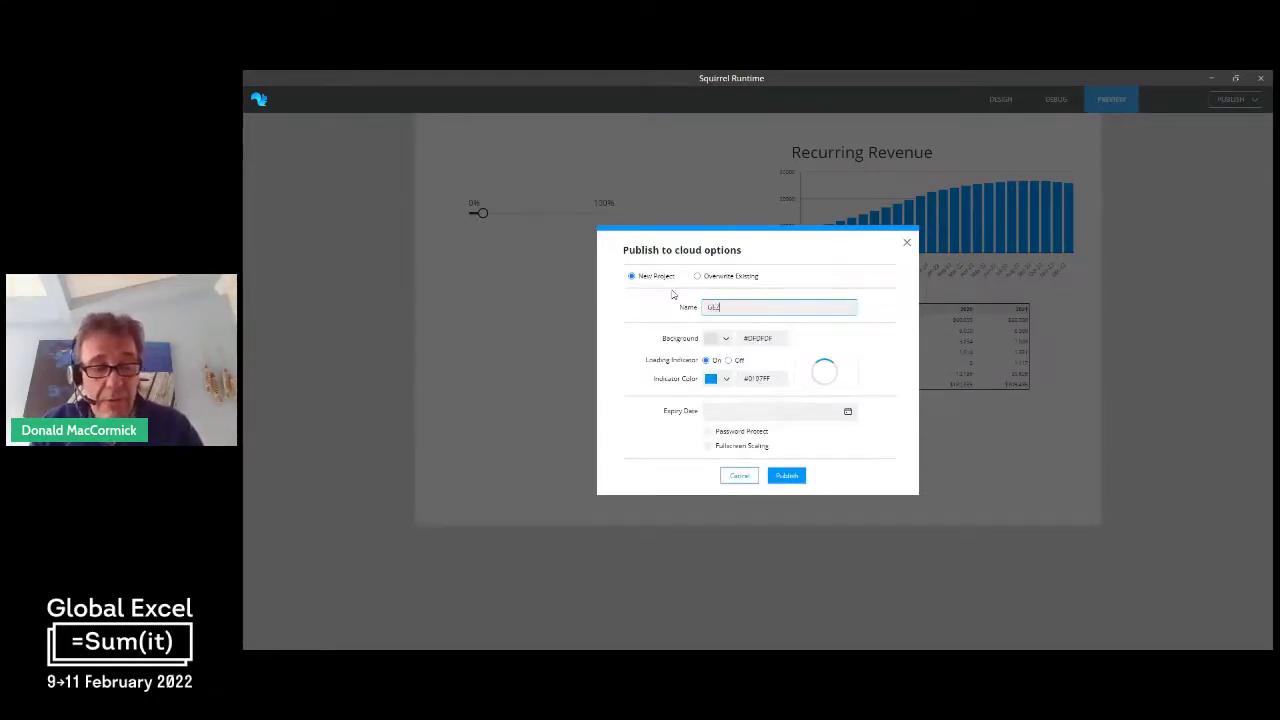
{"action": "type", "text": "ES2022 live"}
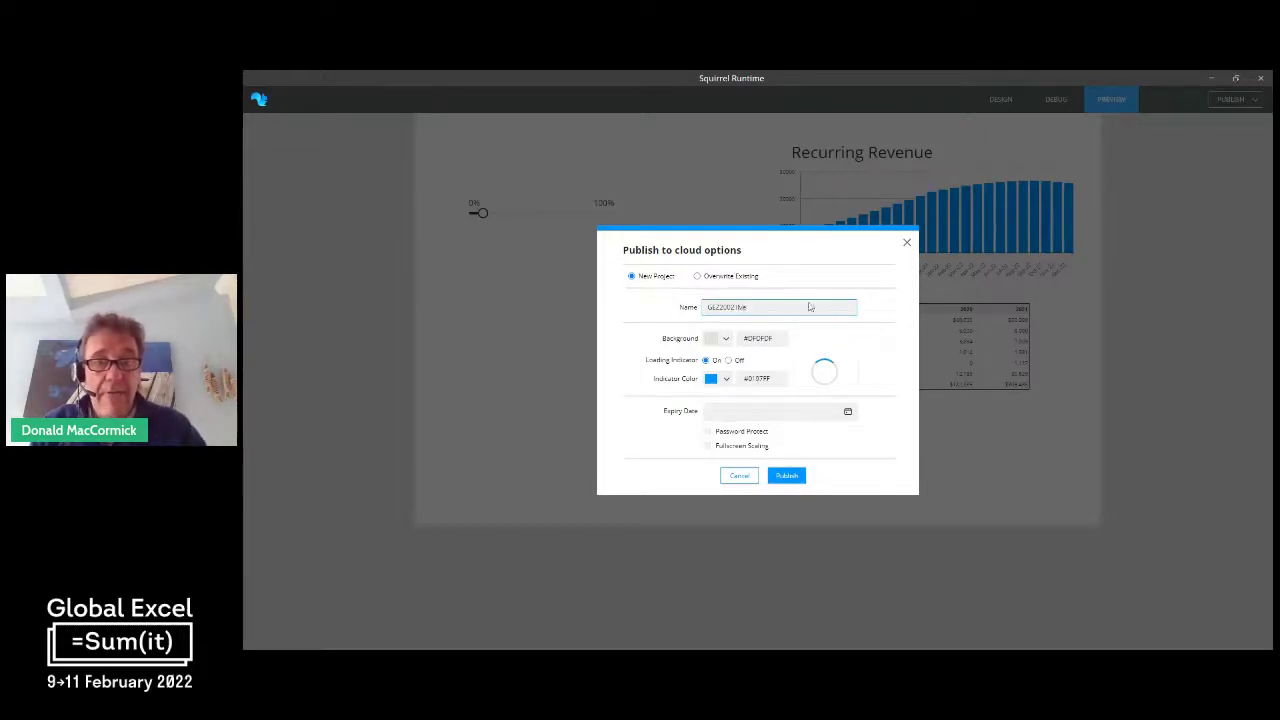
{"action": "left_click", "coordinate": [779, 476]}
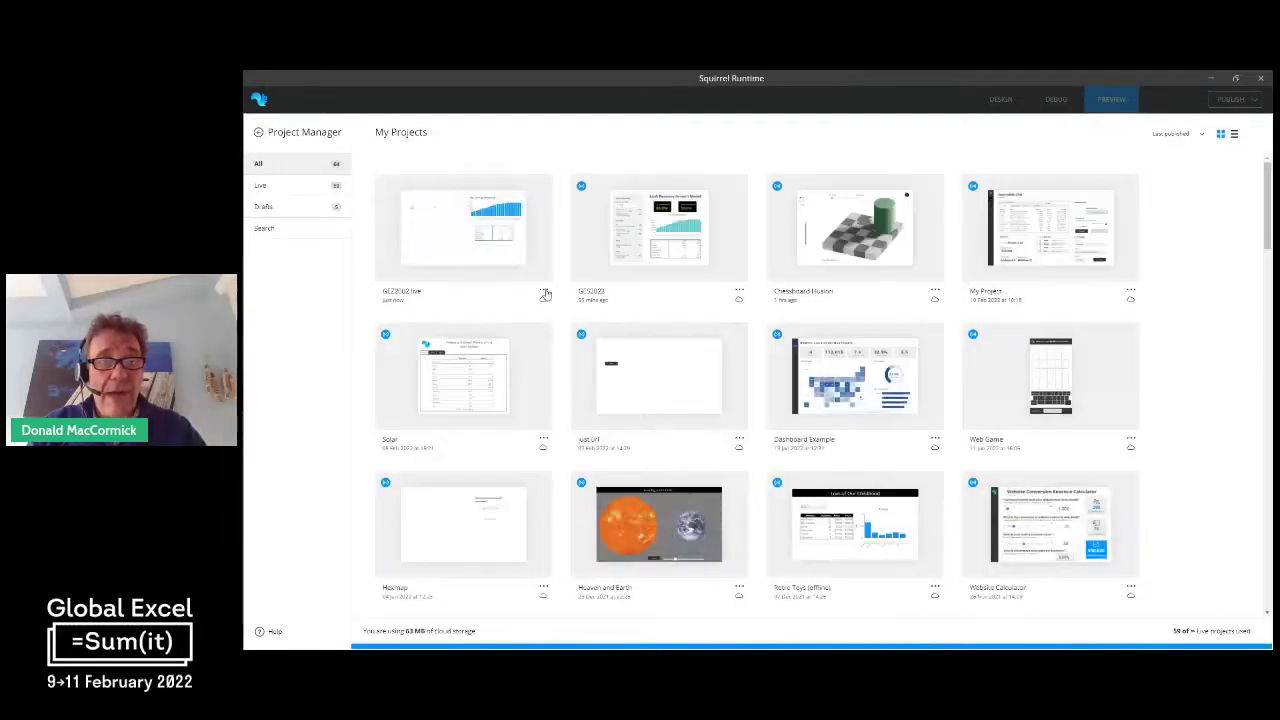
Toggle the new project between drafts and live in Project Manager, leaving it live
{"action": "left_click", "coordinate": [543, 292]}
{"action": "left_click", "coordinate": [561, 301]}
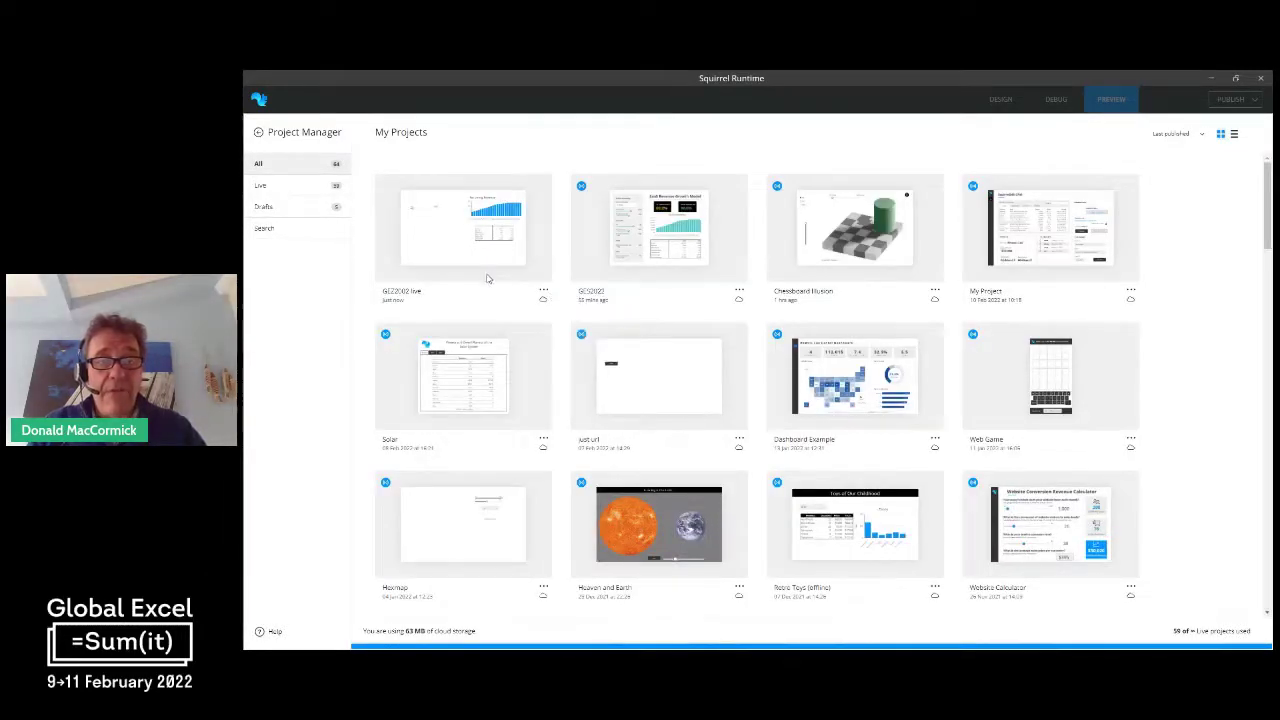
{"action": "left_click", "coordinate": [543, 292]}
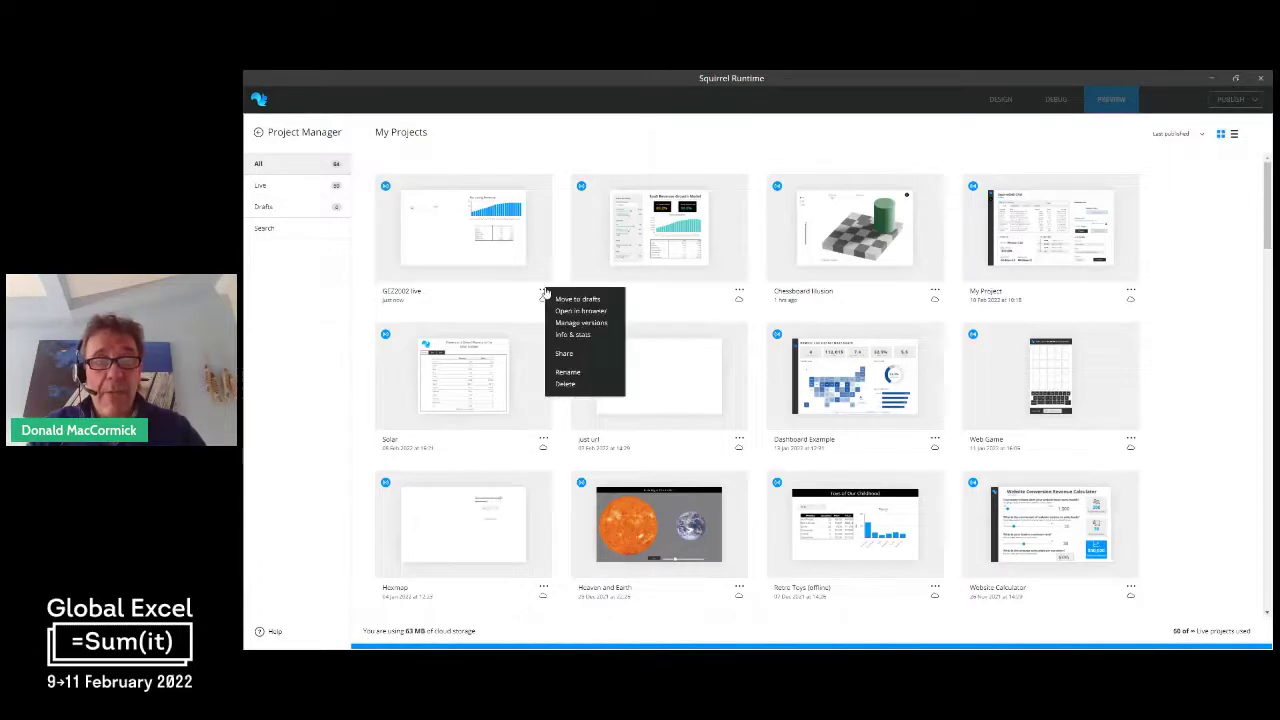
{"action": "left_click", "coordinate": [561, 300]}
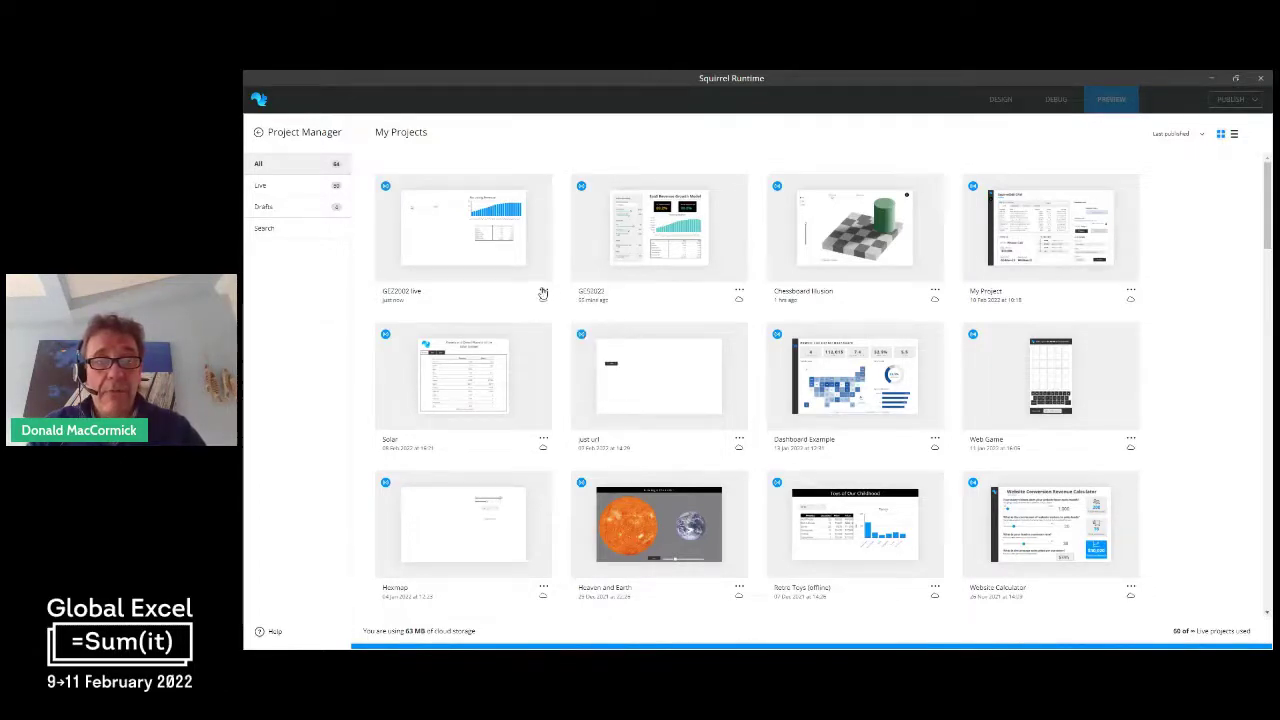
{"action": "left_click", "coordinate": [543, 292]}
{"action": "left_click", "coordinate": [561, 298]}
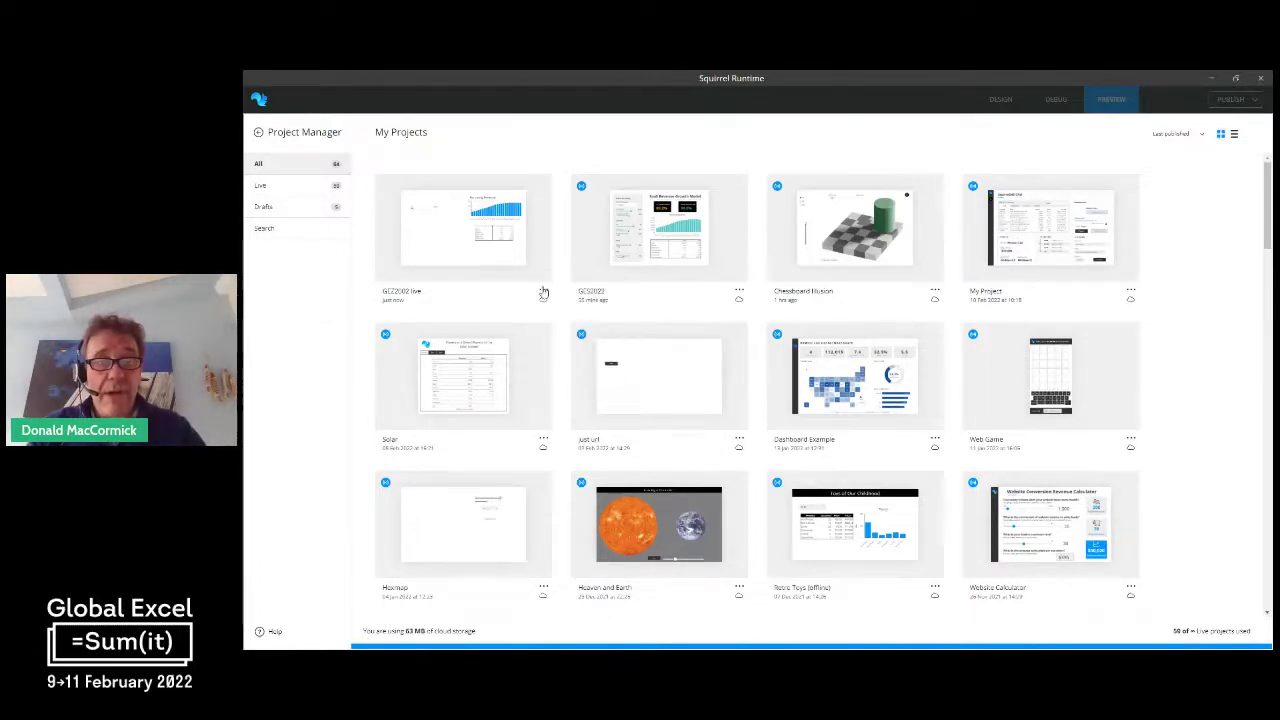
{"action": "left_click", "coordinate": [543, 295]}
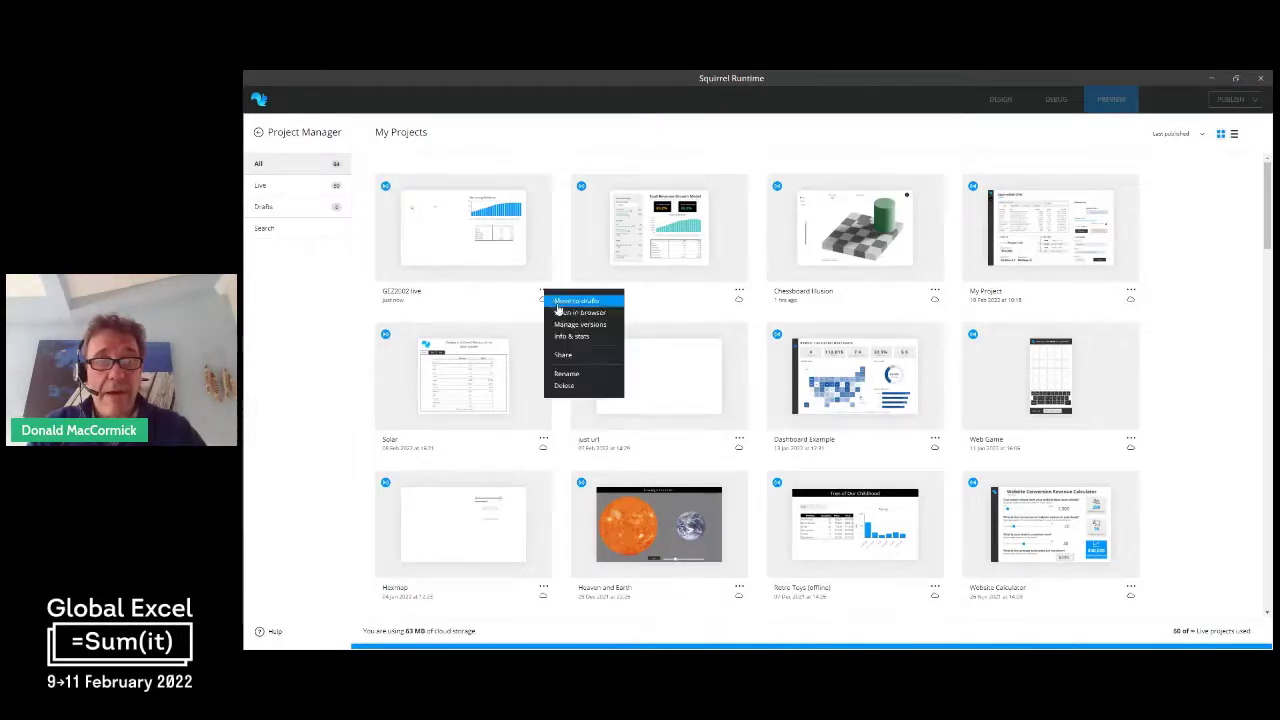
{"action": "left_click", "coordinate": [566, 313]}
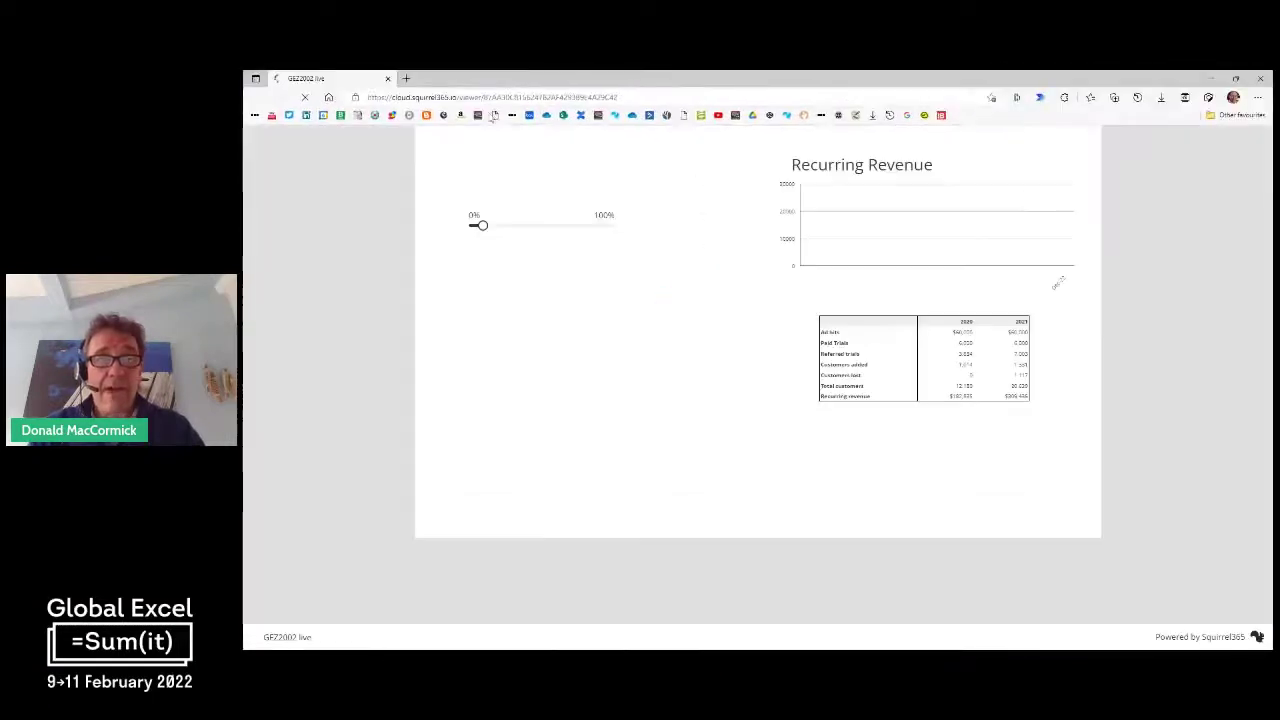
Raise churn in the published web app, then close the browser and return to Excel
{"action": "left_click", "coordinate": [517, 229]}
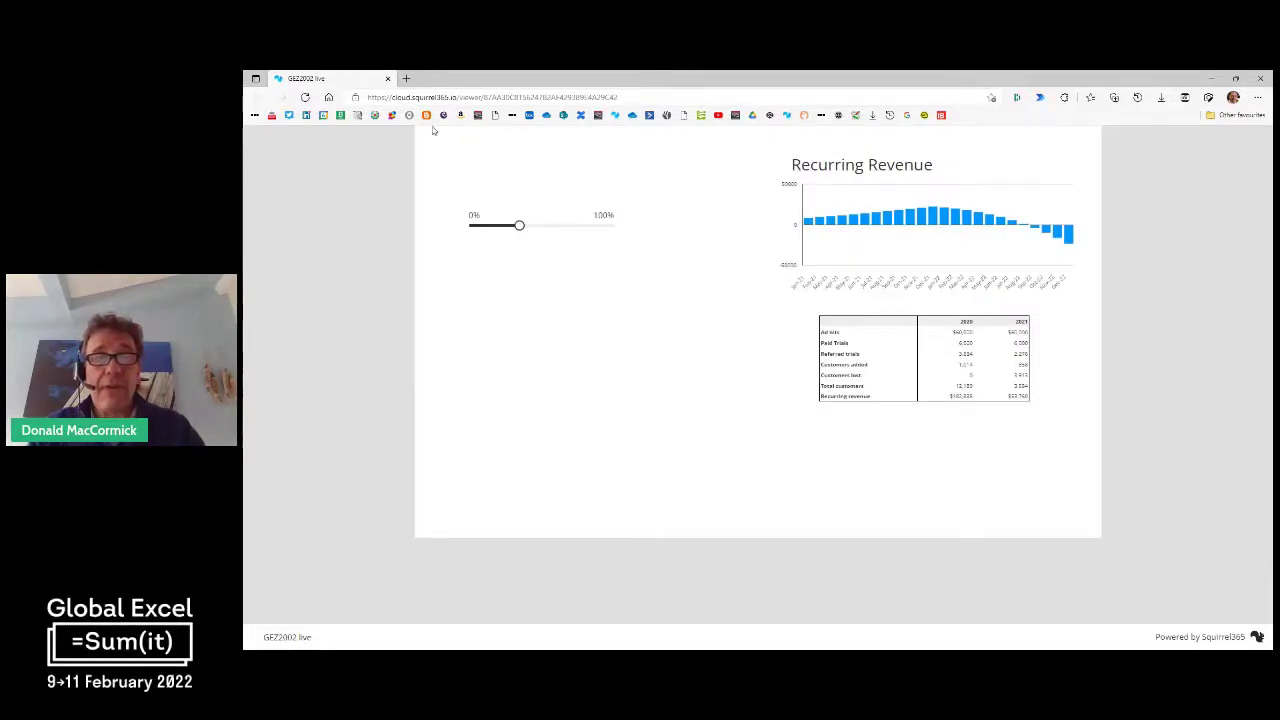
{"action": "left_click", "coordinate": [388, 78]}
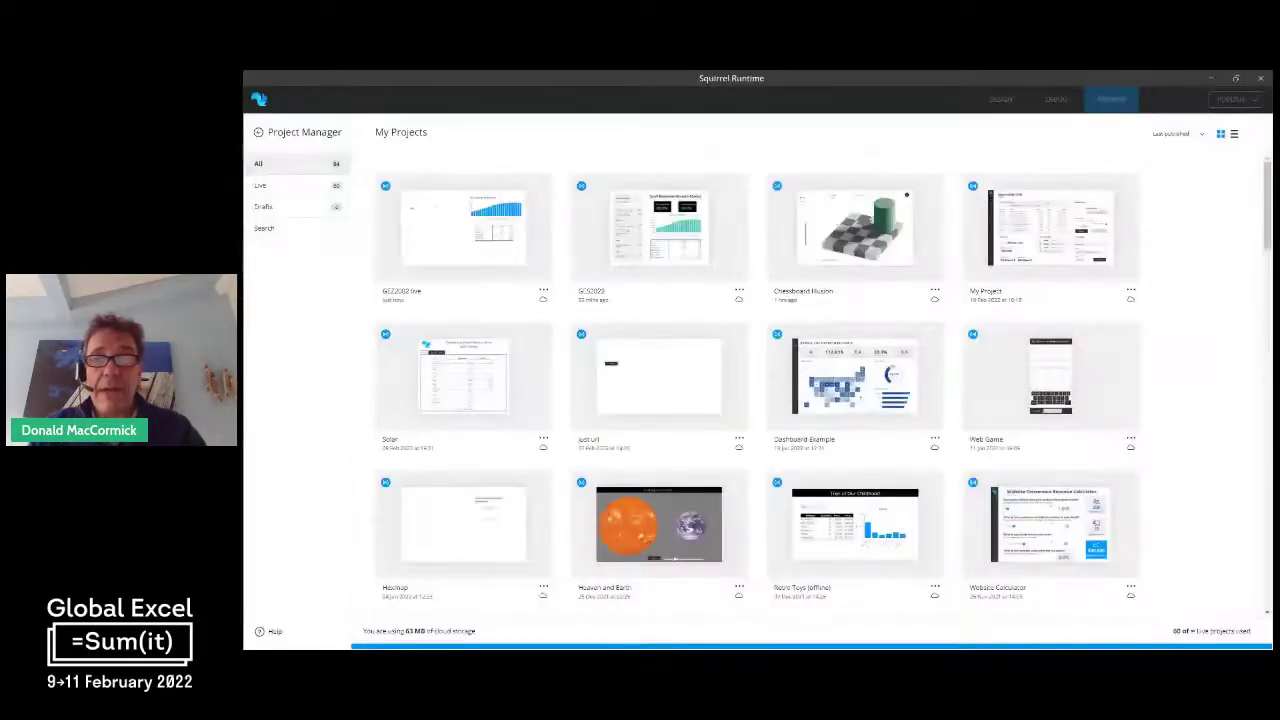
{"action": "left_click", "coordinate": [1208, 78]}
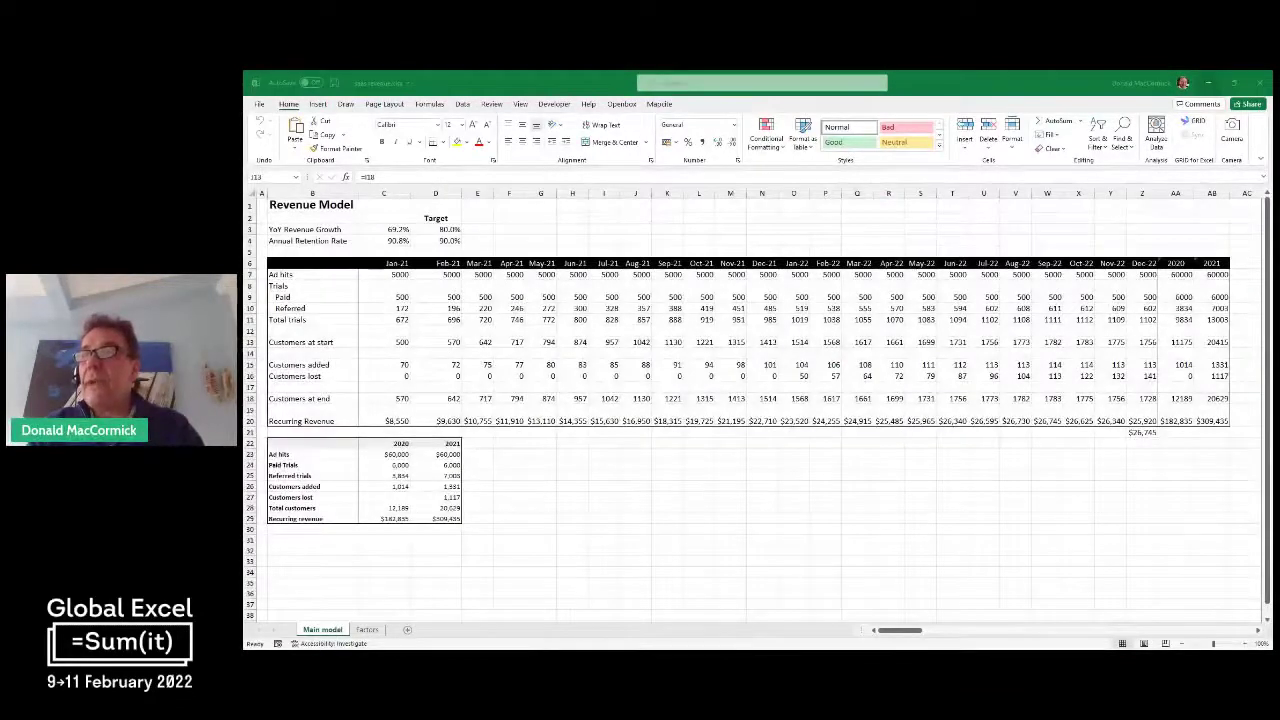
{"action": "key", "text": "alt+Tab"}
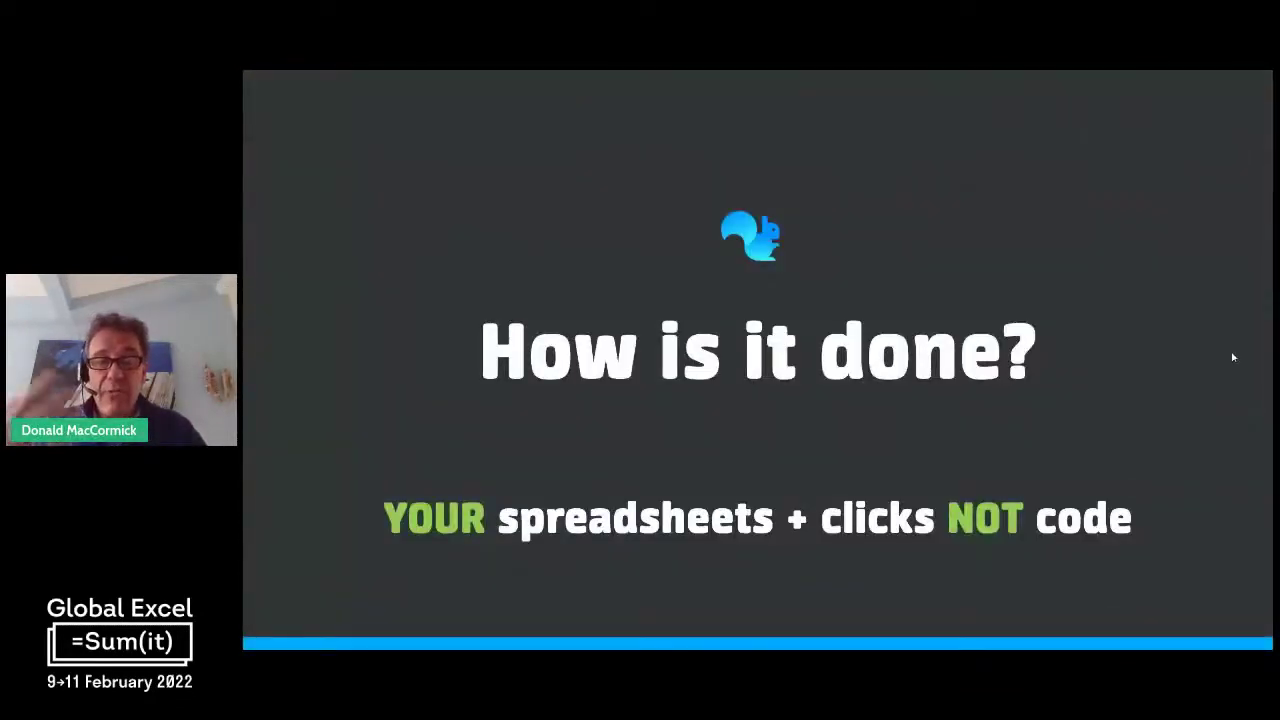